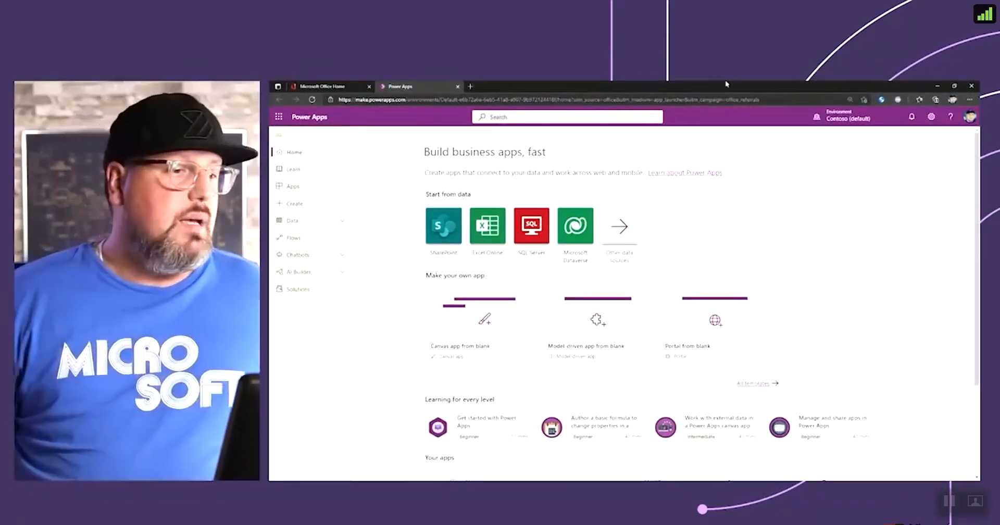
# - View the list of all Office 365 apps, and return to the Power Apps home page
pyautogui.click(345, 88)
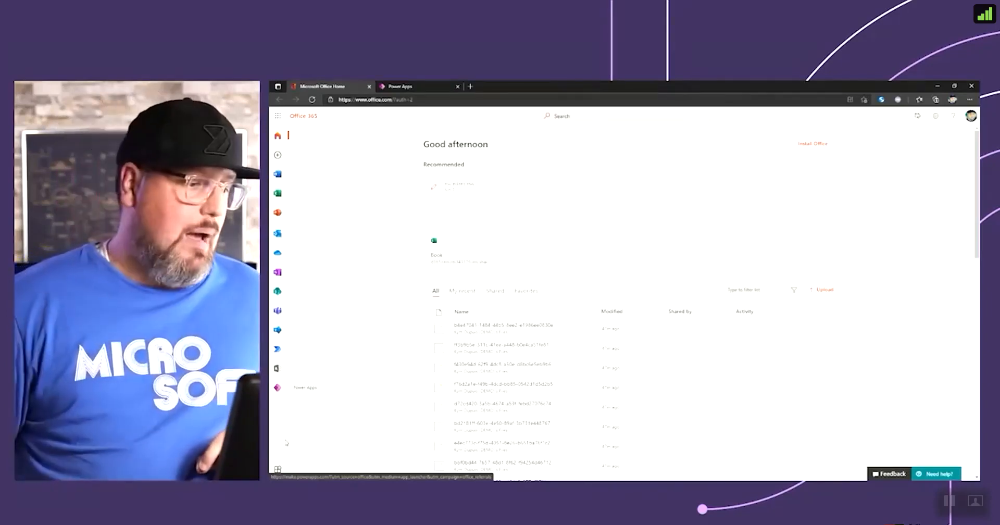
pyautogui.click(277, 469)
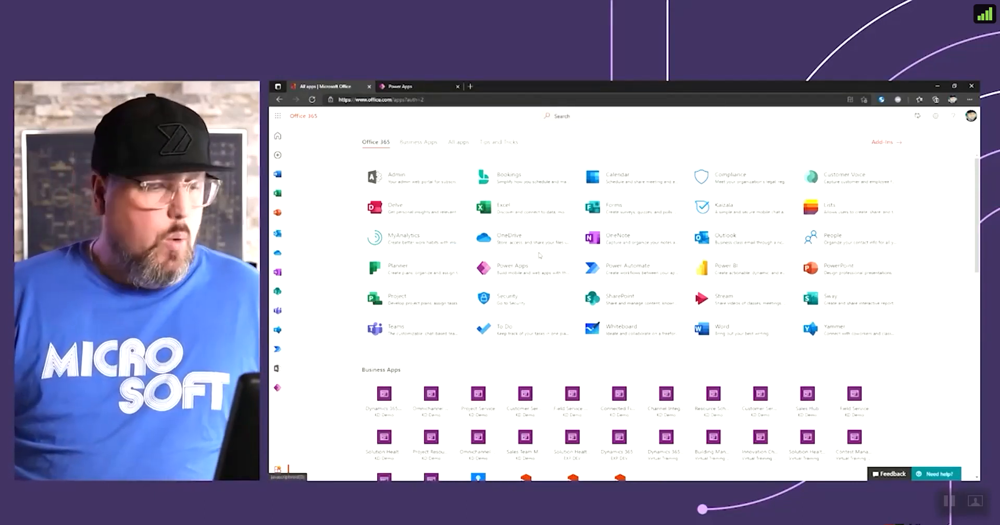
pyautogui.click(426, 86)
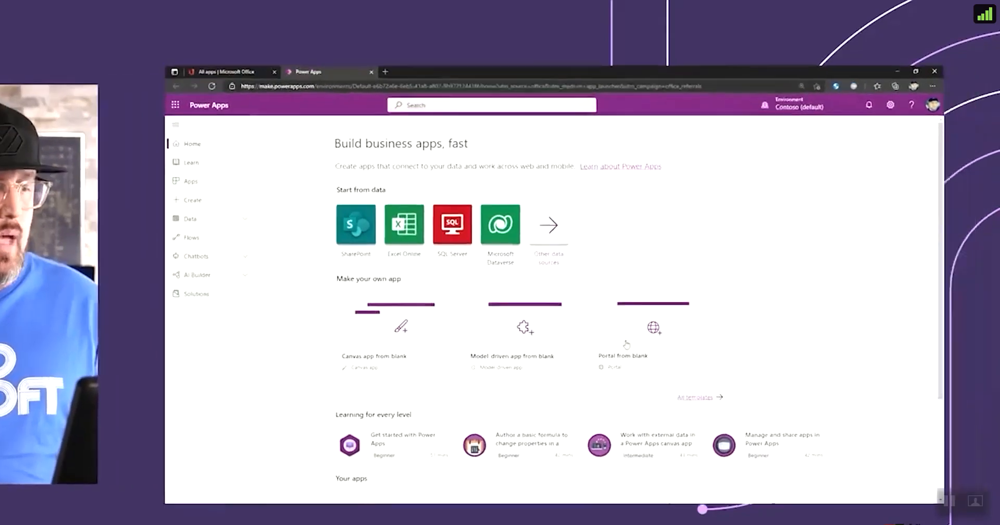
# - Look over the Power Apps home page and the list of available environments, keeping Contoso (default)
pyautogui.scroll(-3, 626, 344)
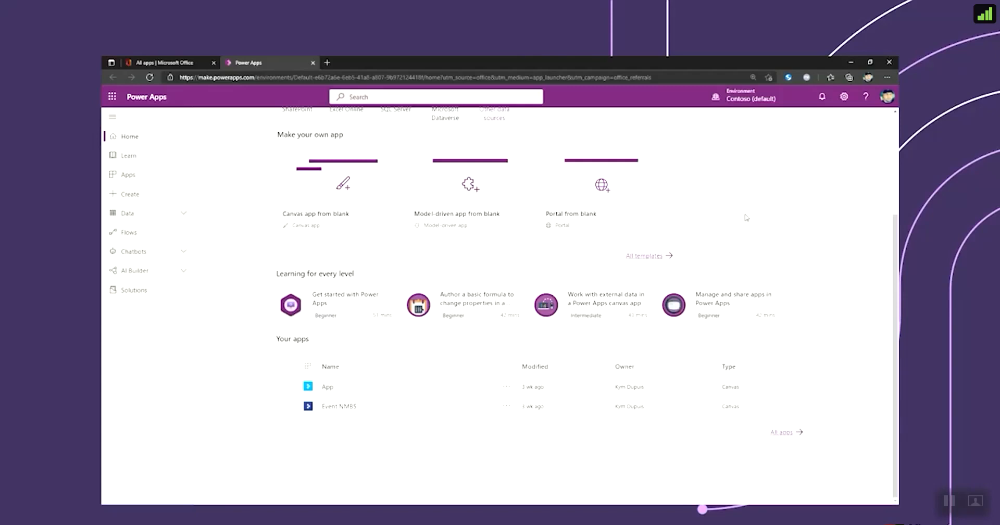
pyautogui.click(744, 100)
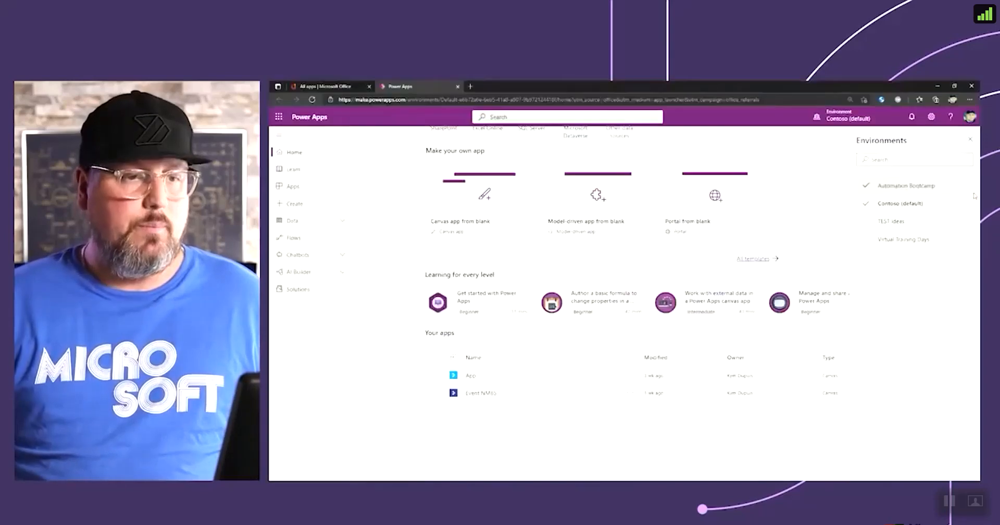
pyautogui.click(970, 139)
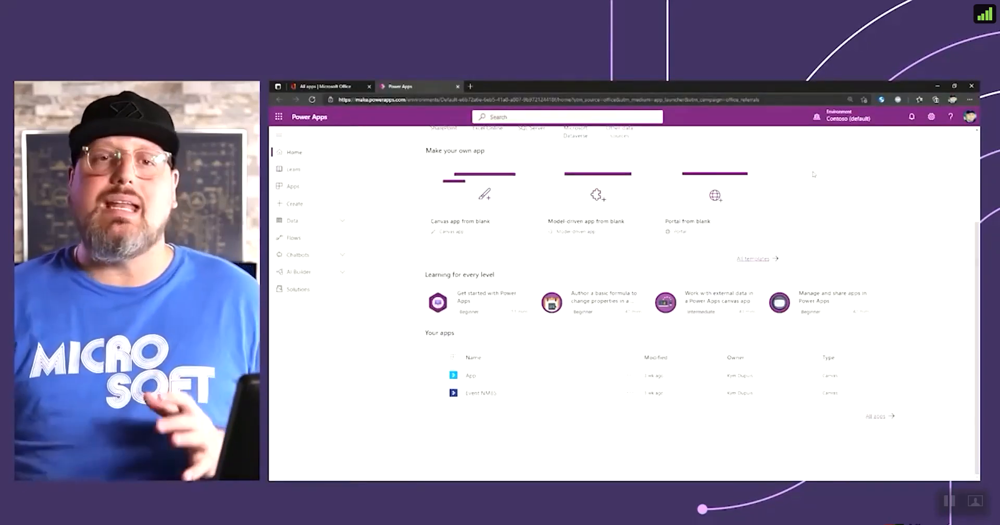
pyautogui.scroll(3, 813, 174)
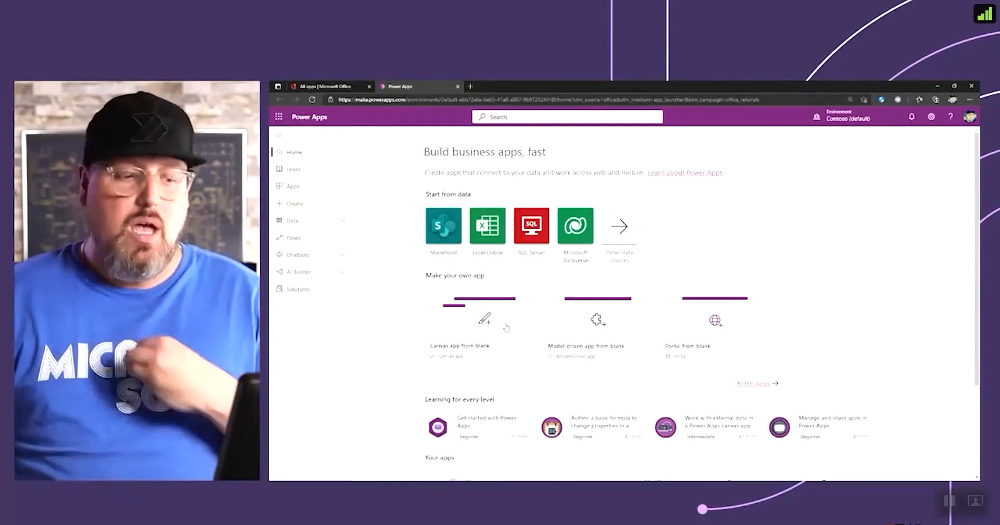
# - Start an app from other data sources and browse the available new connection types, returning to the existing connections
pyautogui.click(614, 245)
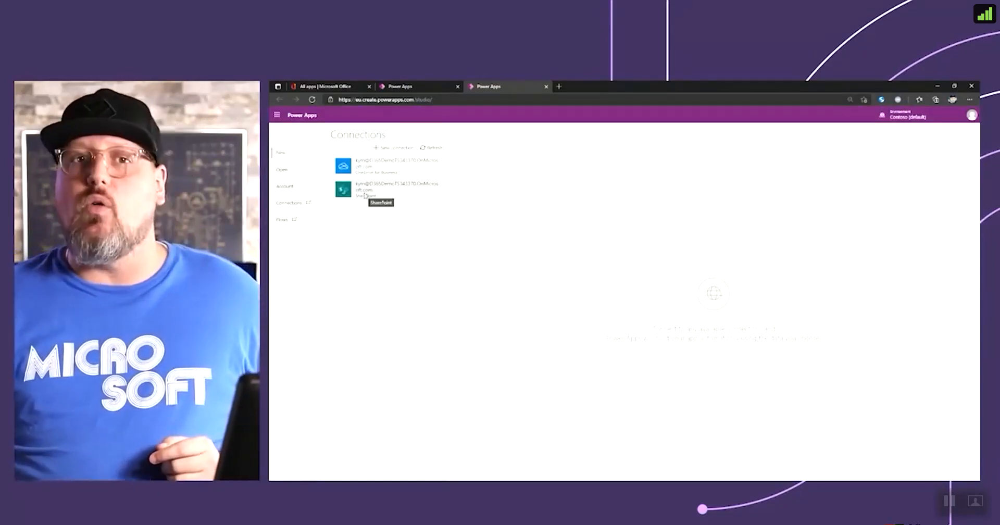
pyautogui.click(388, 149)
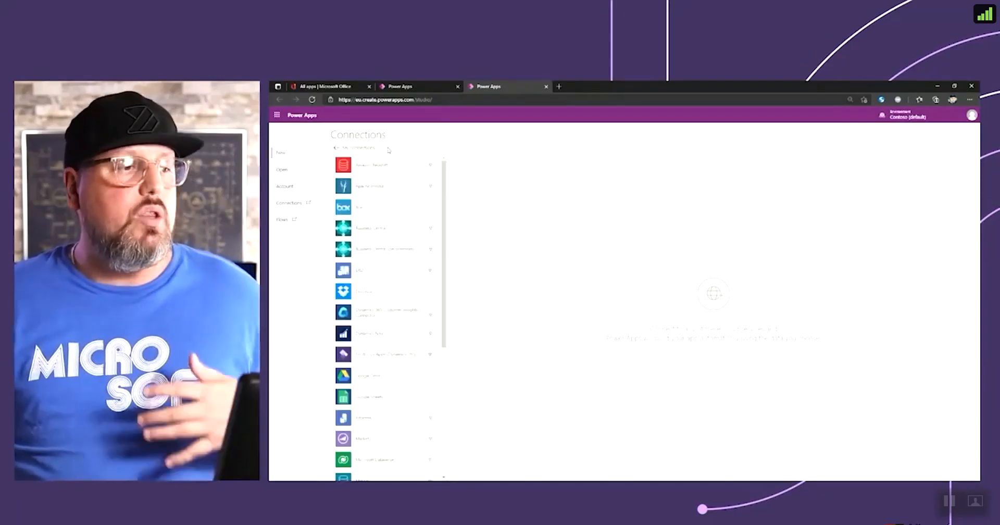
pyautogui.scroll(-4, 372, 230)
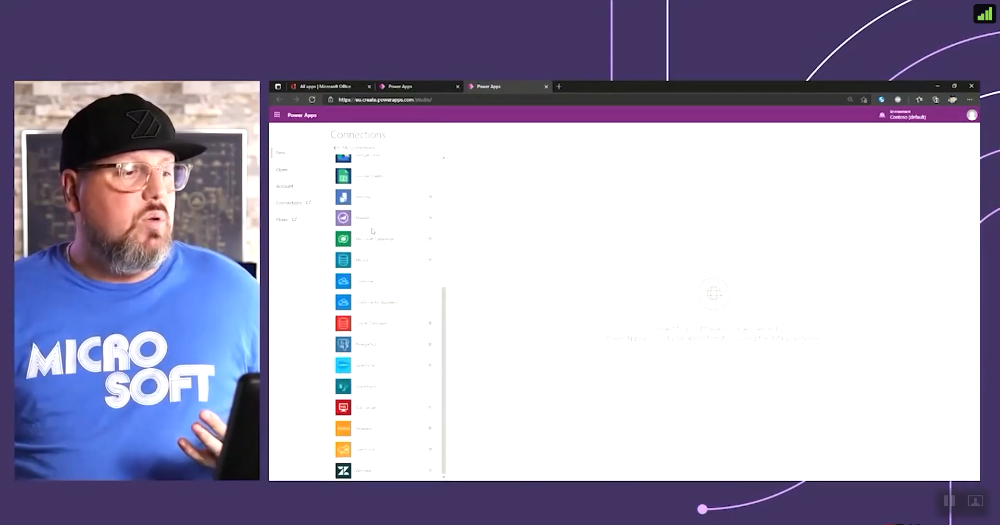
pyautogui.scroll(5, 373, 231)
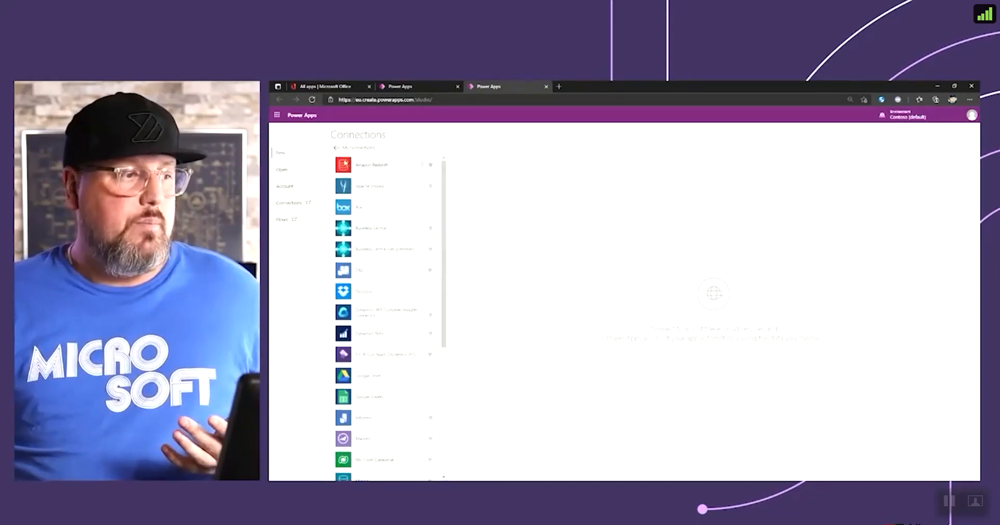
pyautogui.click(336, 149)
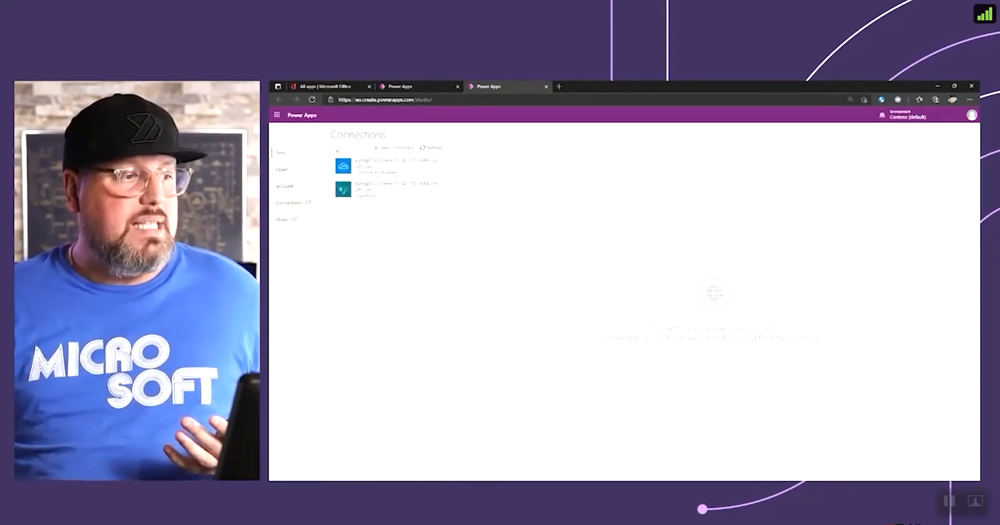
# - Generate the app from the SiteInspector table of Contoso Site Tracking.xlsx in the OneDrive for Business folder Virtual Training Day
pyautogui.click(365, 175)
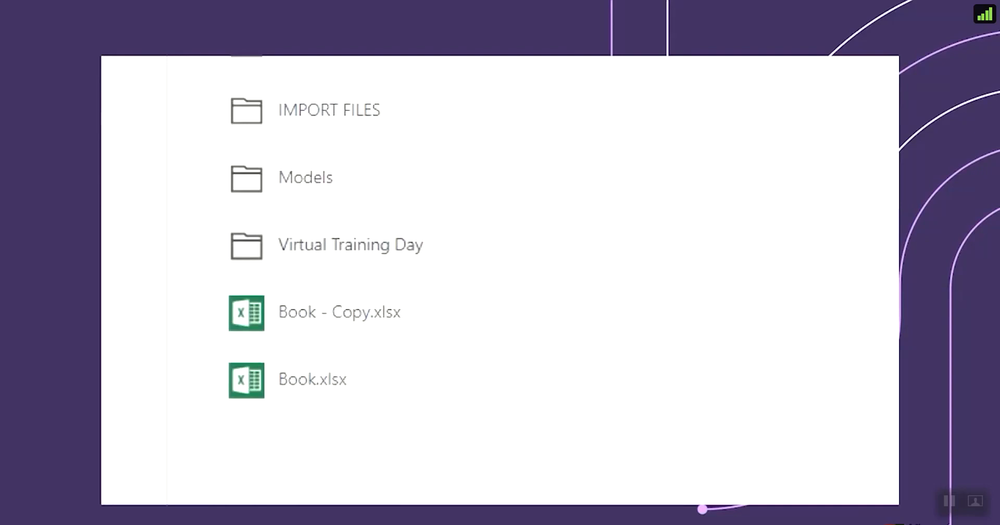
pyautogui.click(359, 246)
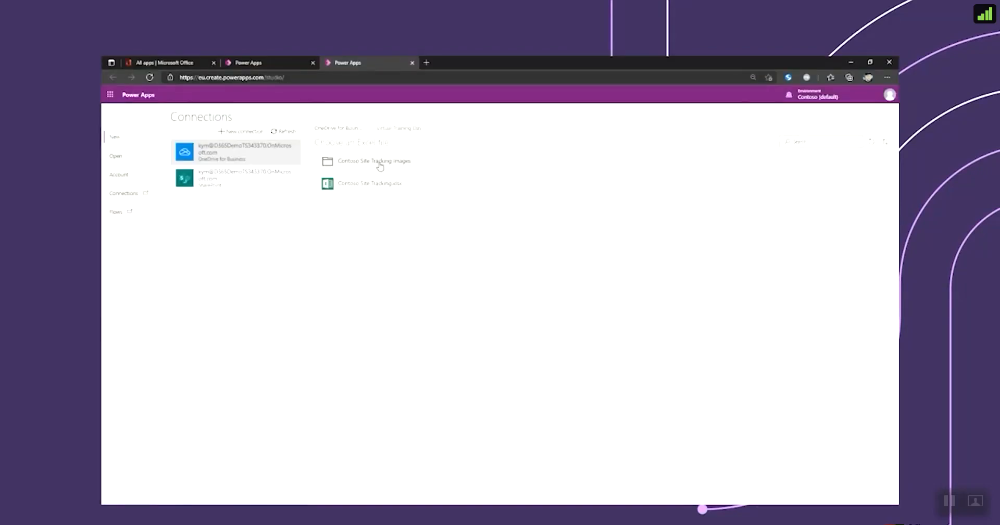
pyautogui.click(349, 182)
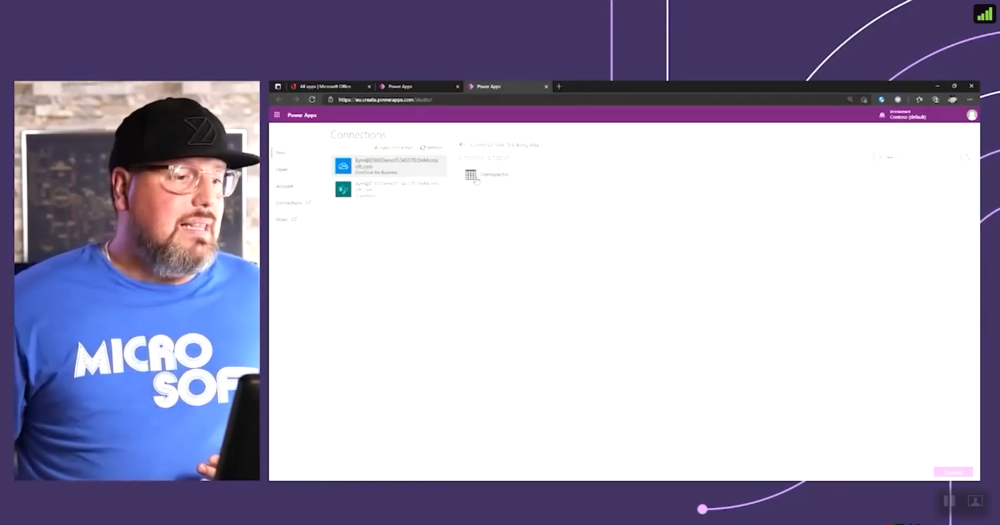
pyautogui.click(476, 180)
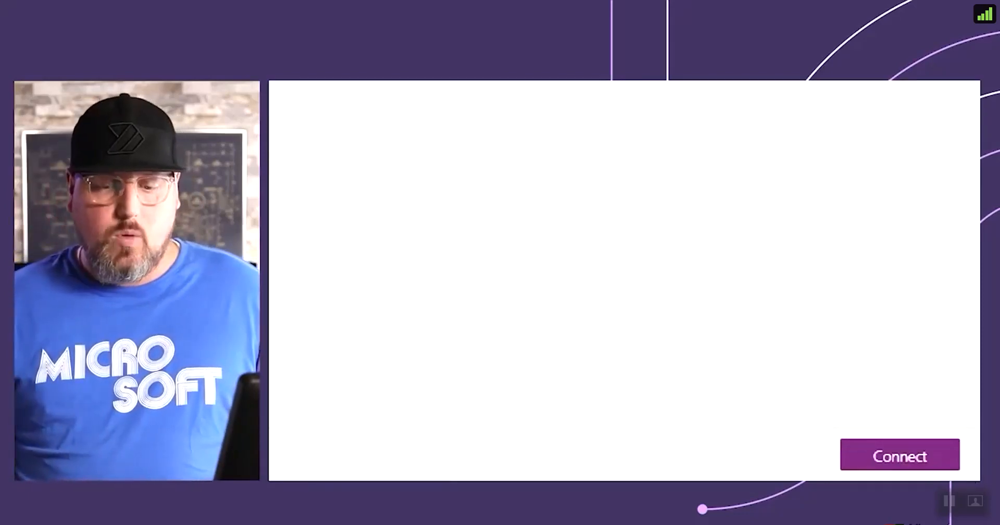
pyautogui.click(900, 454)
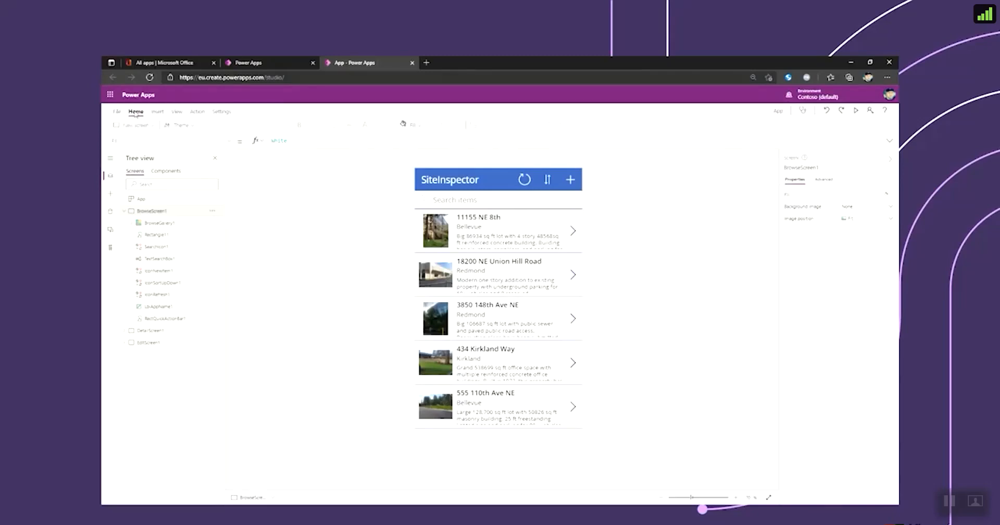
# - Look through the Insert, View and Action commands and the properties available for BrowseScreen1
pyautogui.click(157, 112)
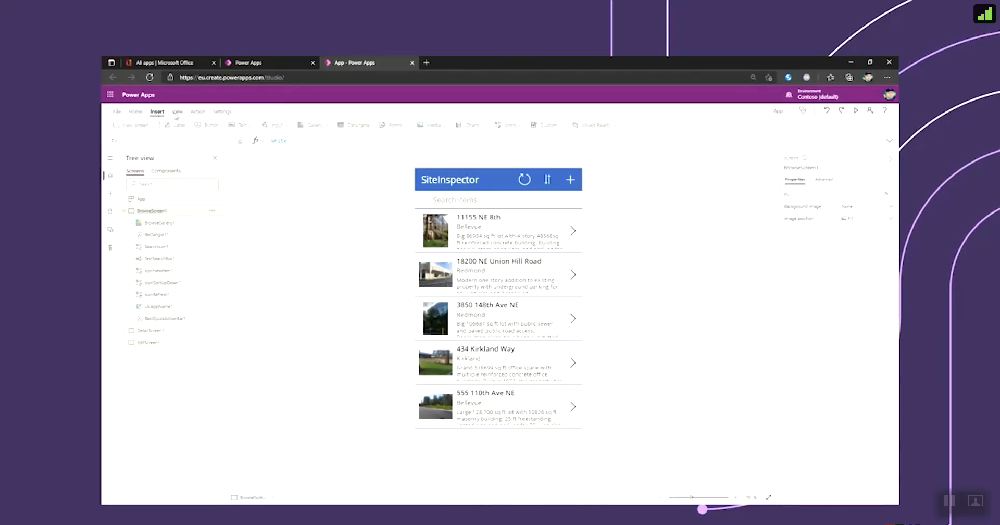
pyautogui.click(177, 112)
pyautogui.click(198, 113)
pyautogui.click(143, 113)
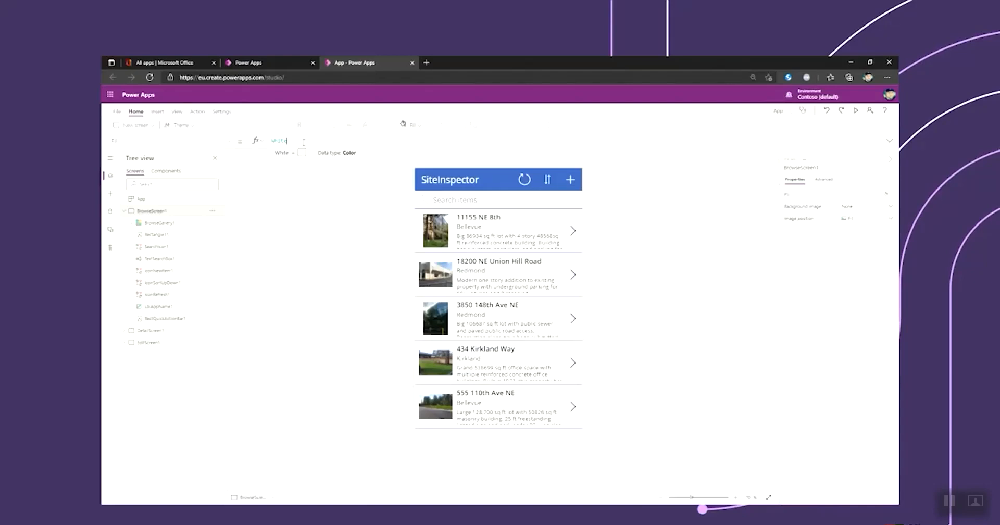
pyautogui.click(229, 142)
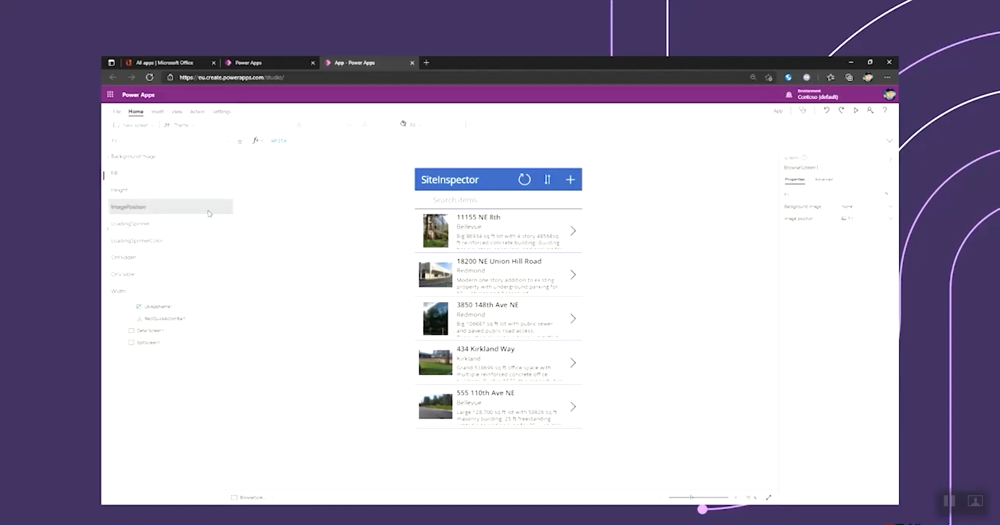
pyautogui.click(328, 143)
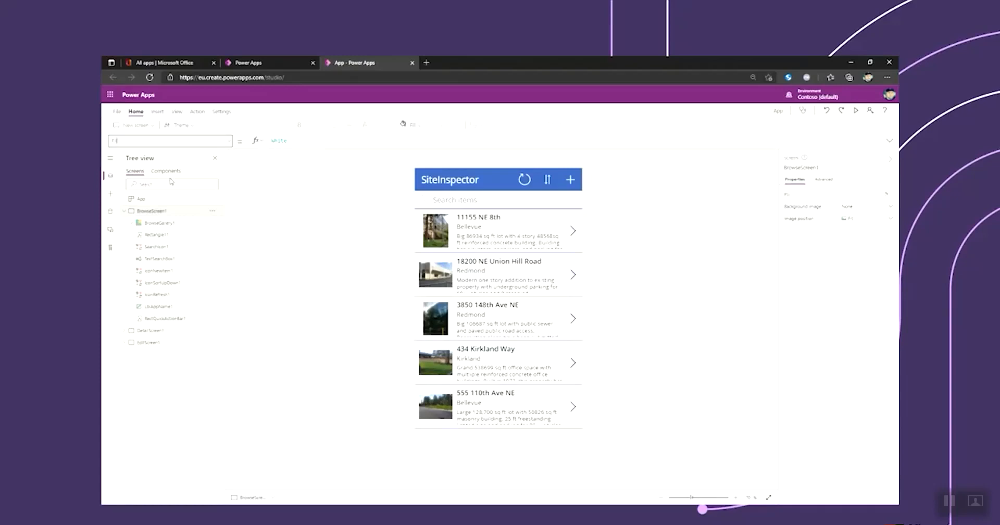
# - Collapse the browse screen's components and view the app's detail and edit screens
pyautogui.click(123, 212)
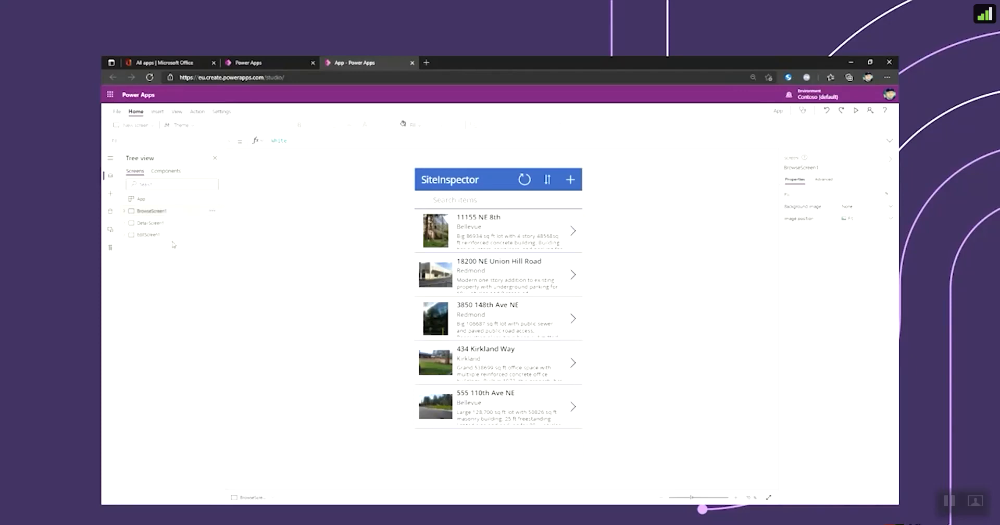
pyautogui.click(150, 222)
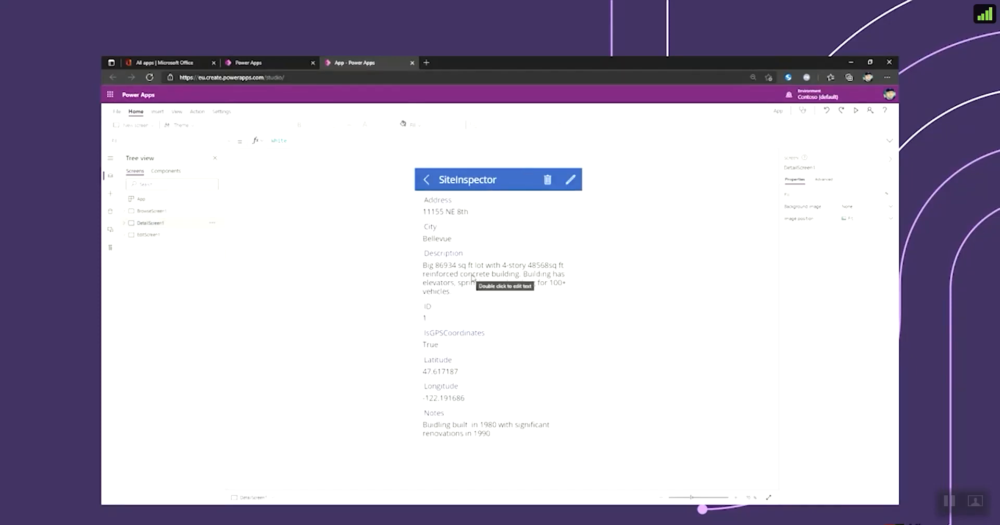
pyautogui.click(175, 237)
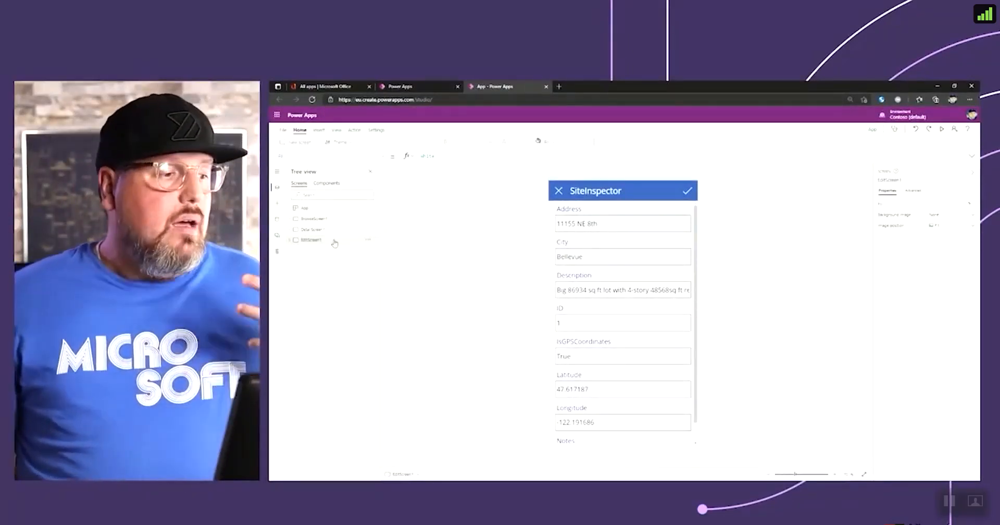
# - Expand EditScreen1 and inspect its form, app name label, accept icon and cancel icon
pyautogui.click(290, 242)
pyautogui.click(311, 251)
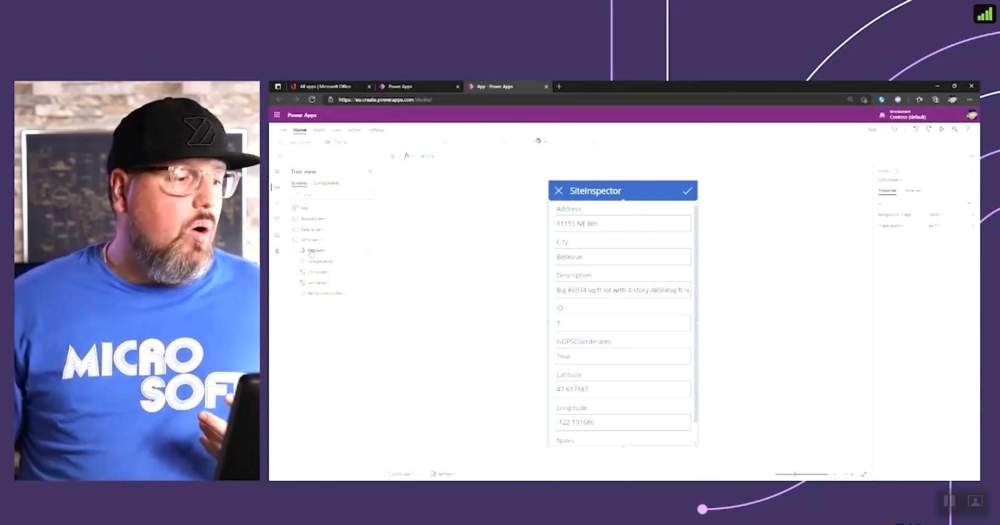
pyautogui.click(313, 261)
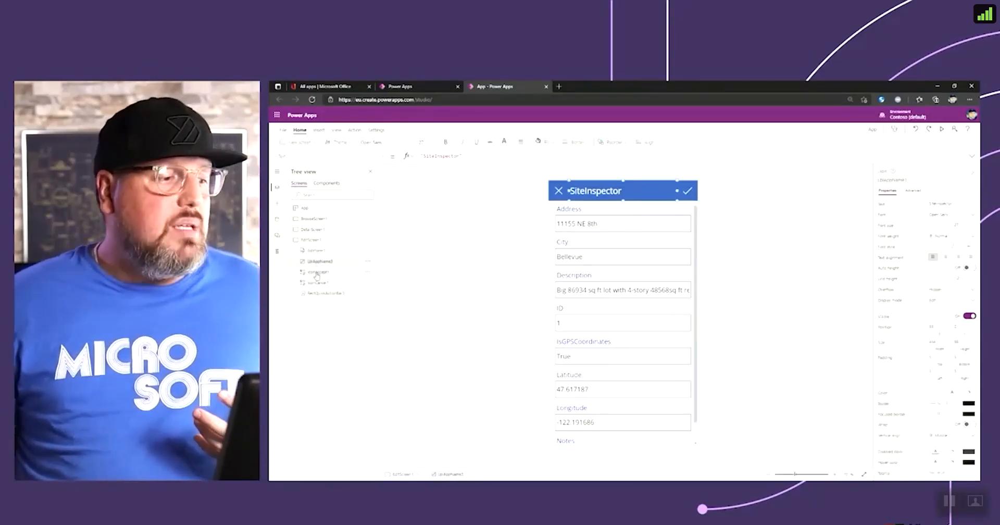
pyautogui.click(316, 274)
pyautogui.click(317, 284)
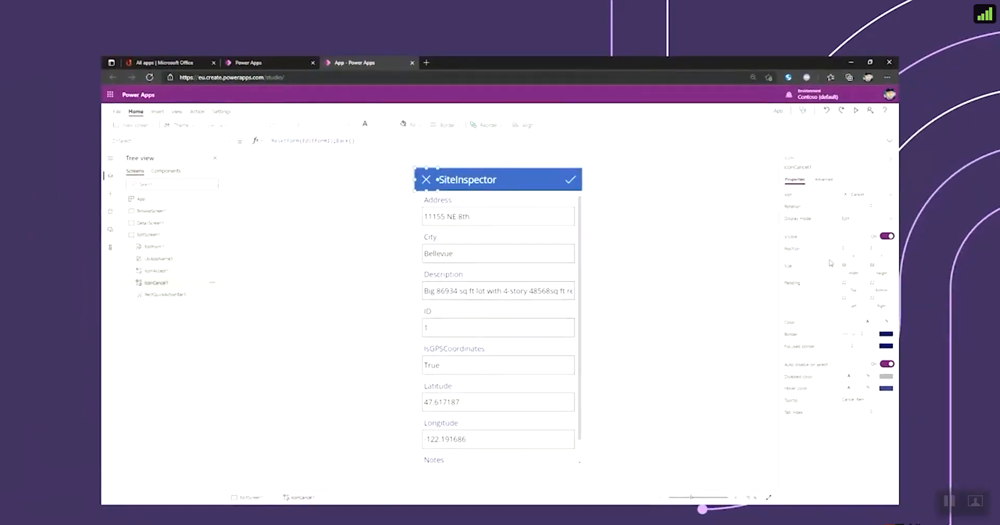
# - On BrowseScreen1, set the image position of the gallery's site photos to Fill
pyautogui.click(164, 215)
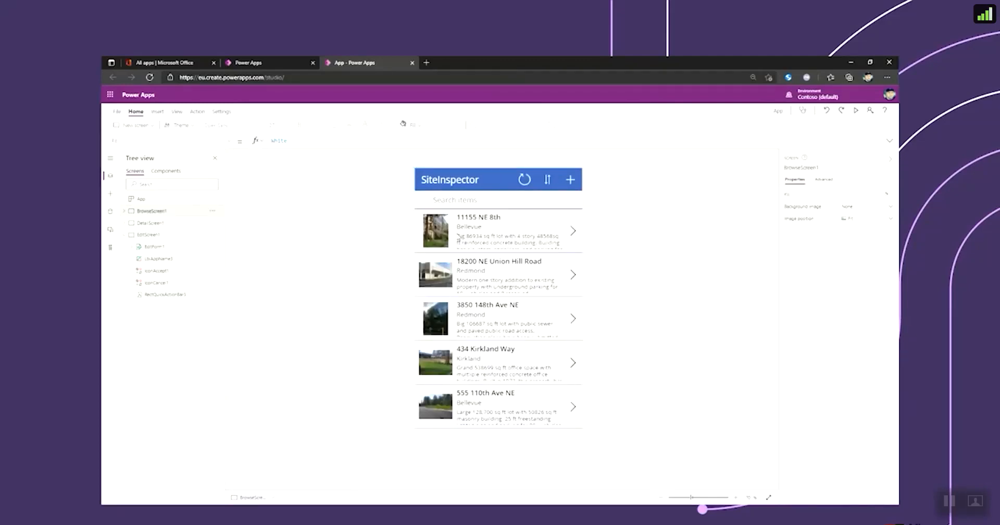
pyautogui.click(445, 232)
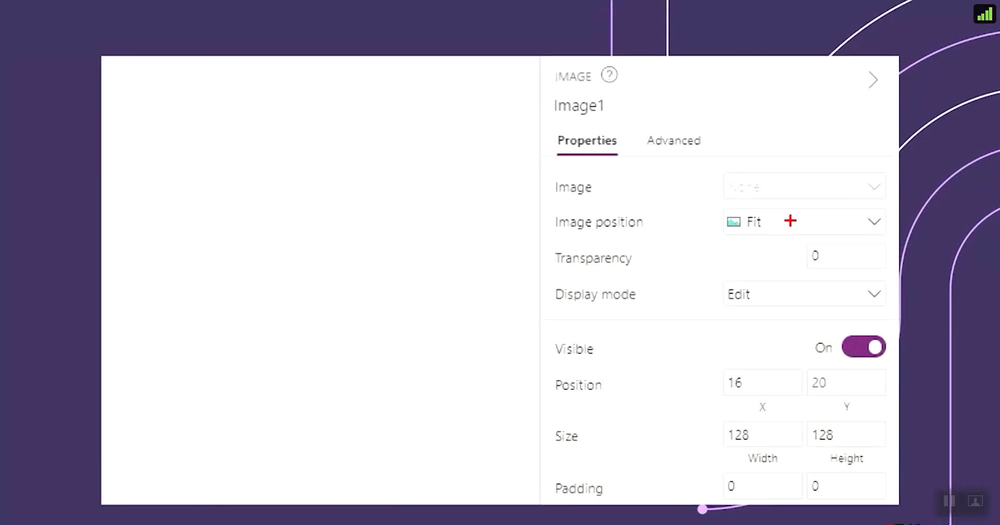
pyautogui.click(863, 210)
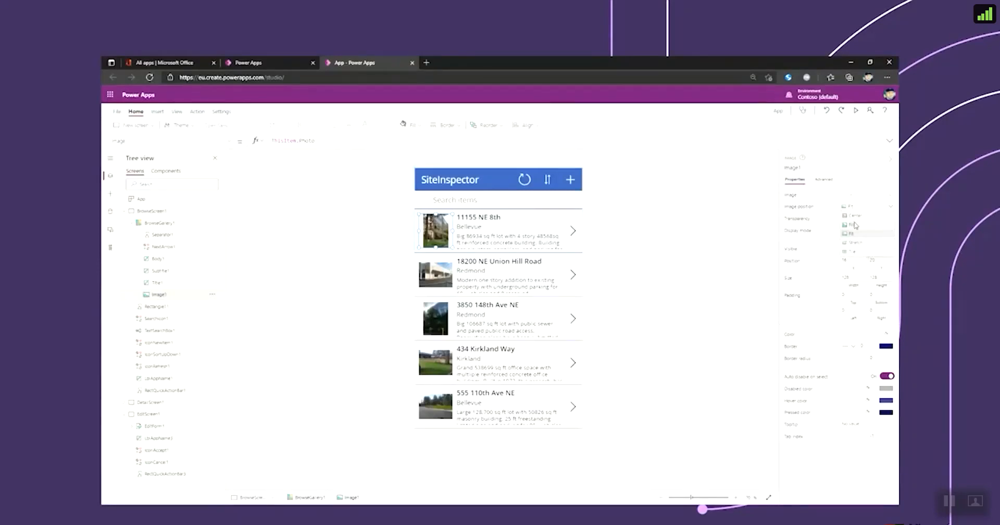
pyautogui.click(855, 224)
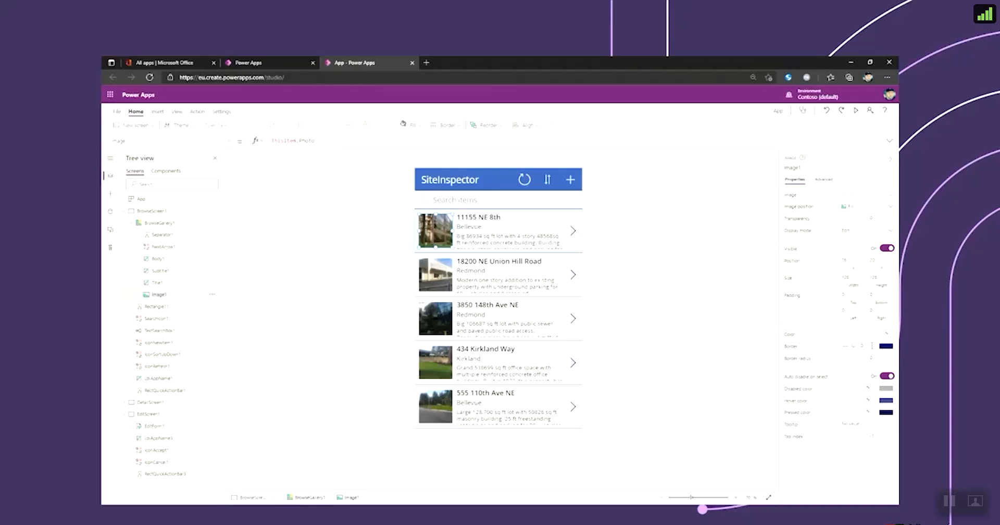
# - Increase the border radius of the gallery's site photos to make them circular
pyautogui.click(878, 354)
pyautogui.press('Return')
pyautogui.click(512, 219)
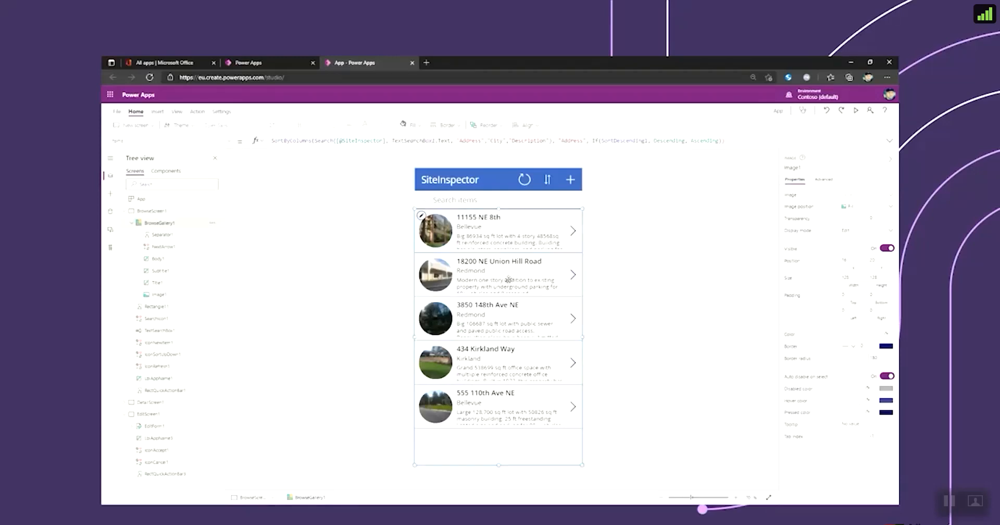
# - Show the Title field instead of the address as the title of each item in BrowseGallery1
pyautogui.click(491, 219)
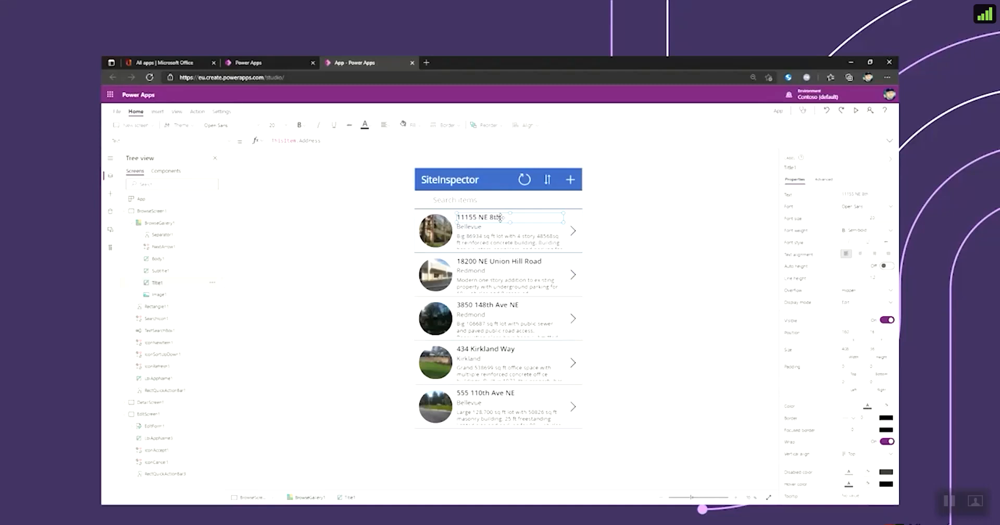
pyautogui.click(170, 227)
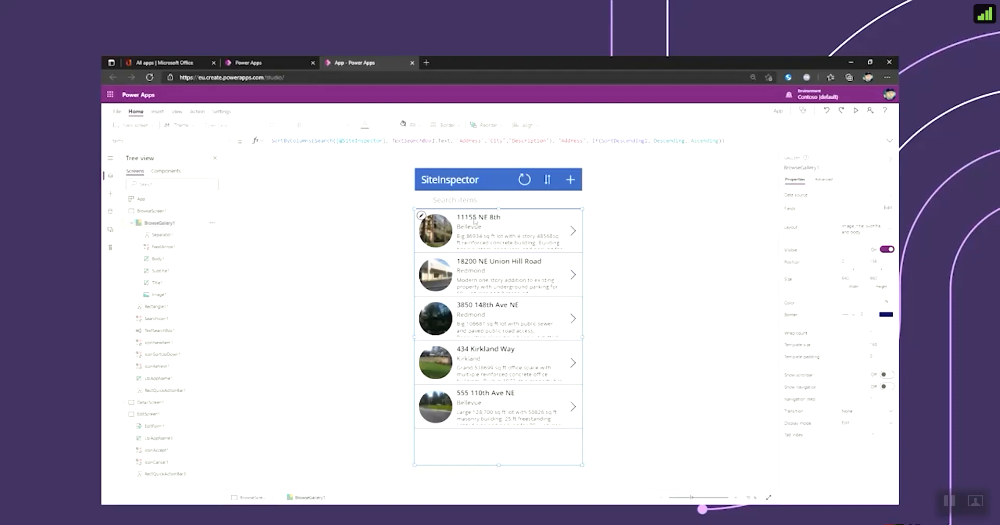
pyautogui.click(887, 209)
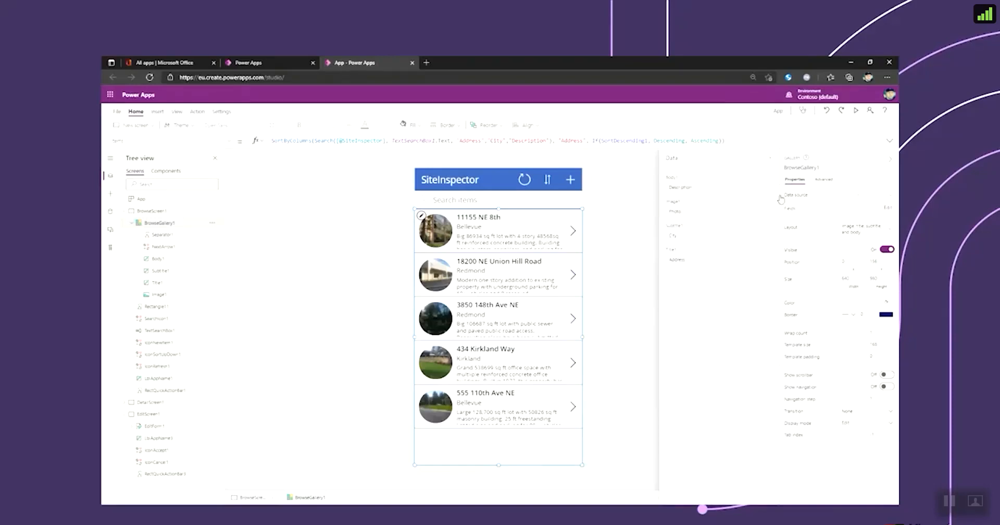
pyautogui.click(728, 191)
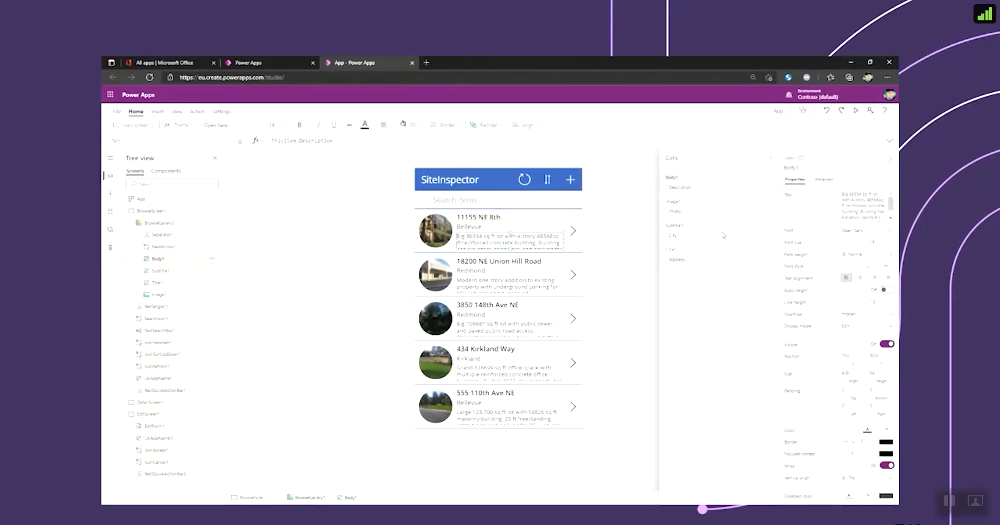
pyautogui.click(767, 261)
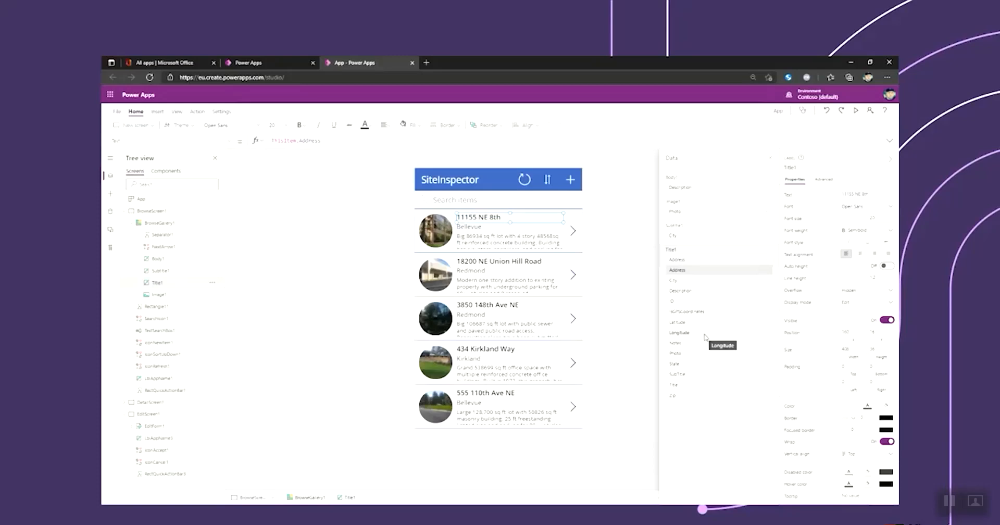
pyautogui.click(693, 386)
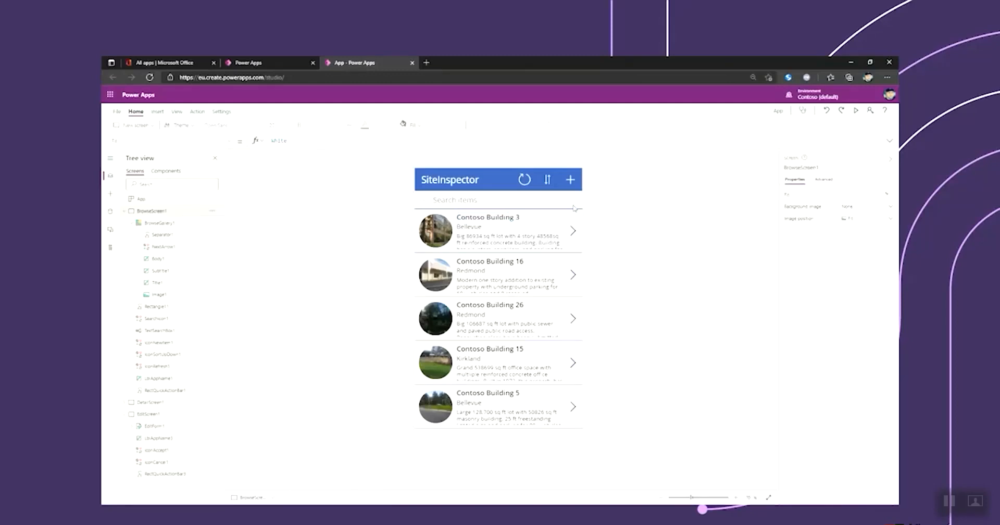
# - Set the font weight of the gallery's description text to Semibold
pyautogui.click(490, 240)
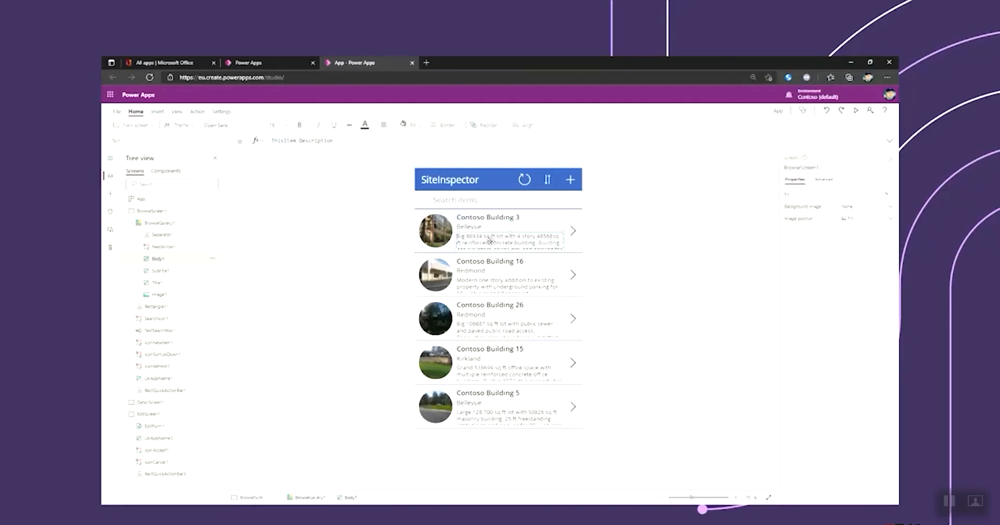
pyautogui.click(307, 125)
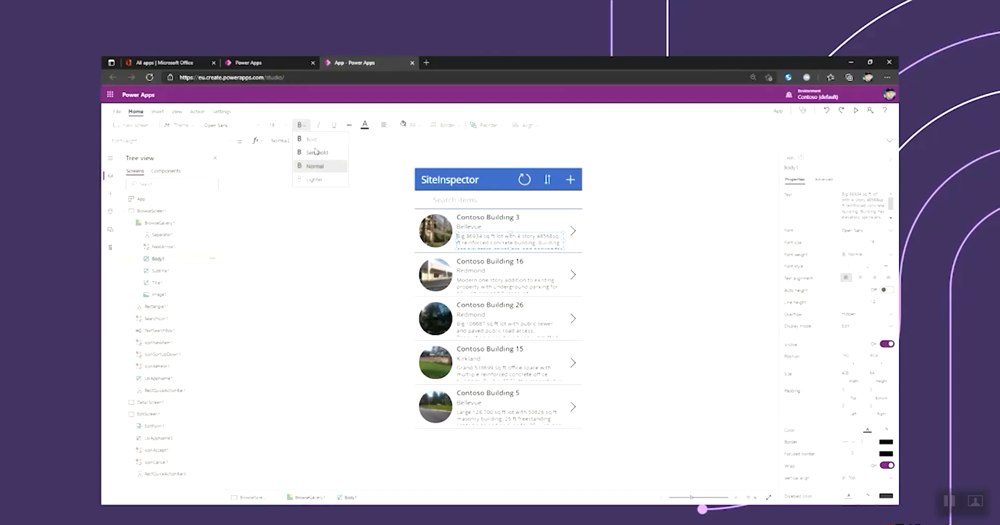
pyautogui.click(316, 152)
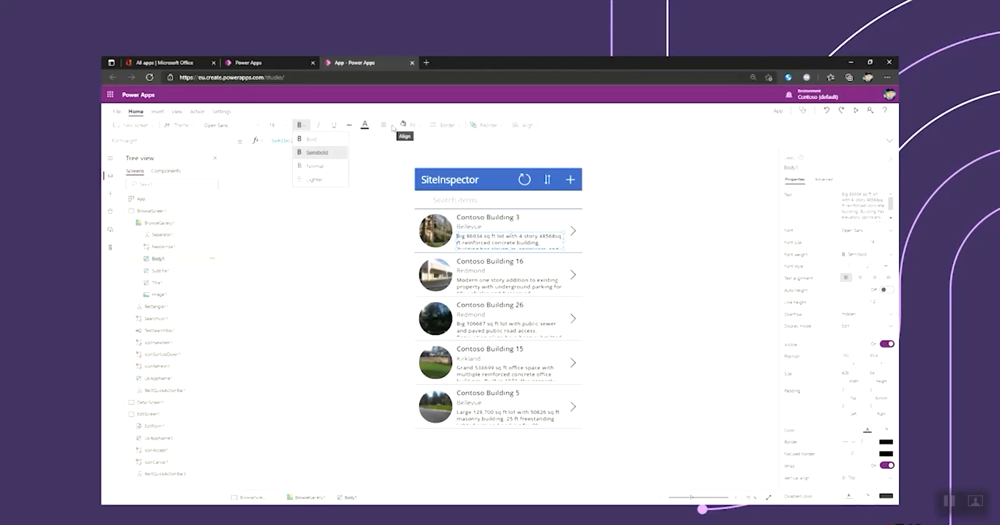
pyautogui.click(345, 254)
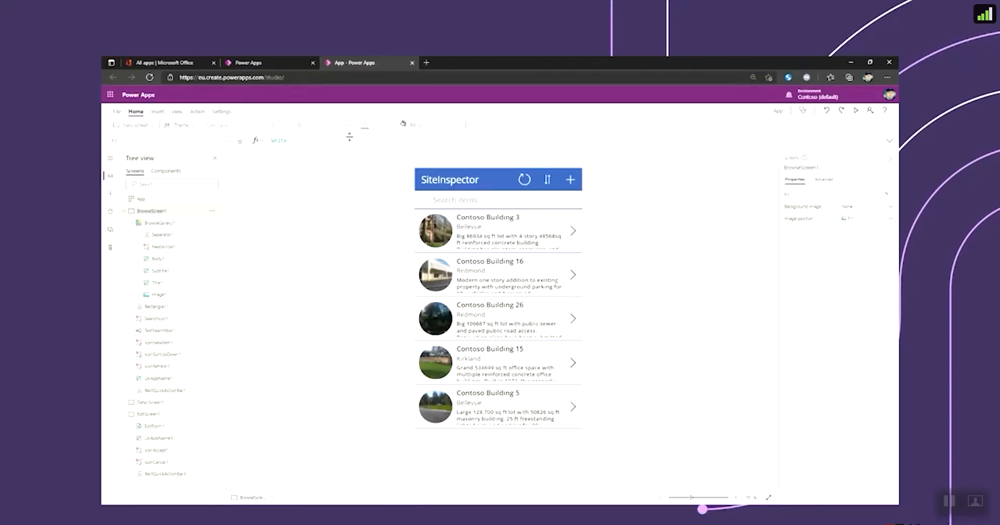
# - Try the Dark Blue, Dark Yellow and standard Blue themes and apply the Office Blue theme to the app
pyautogui.click(189, 128)
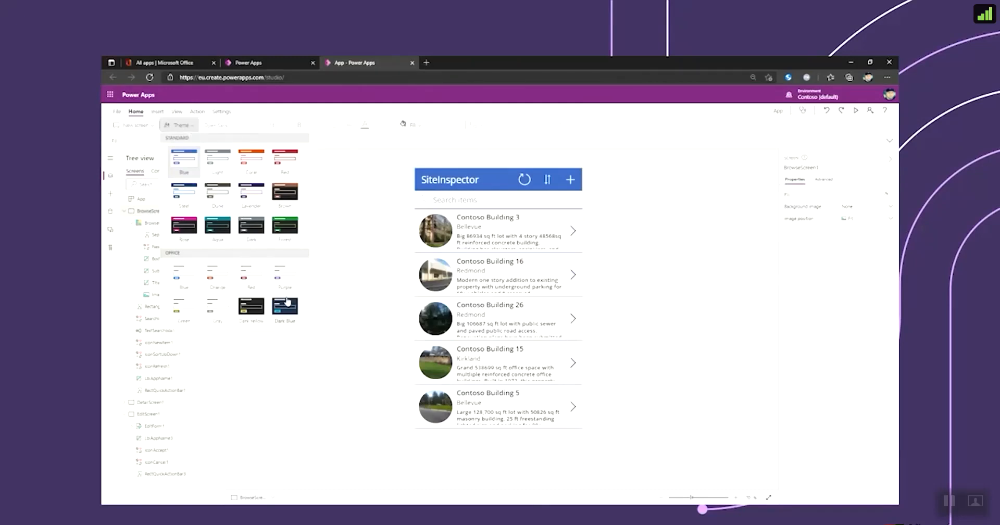
pyautogui.click(287, 302)
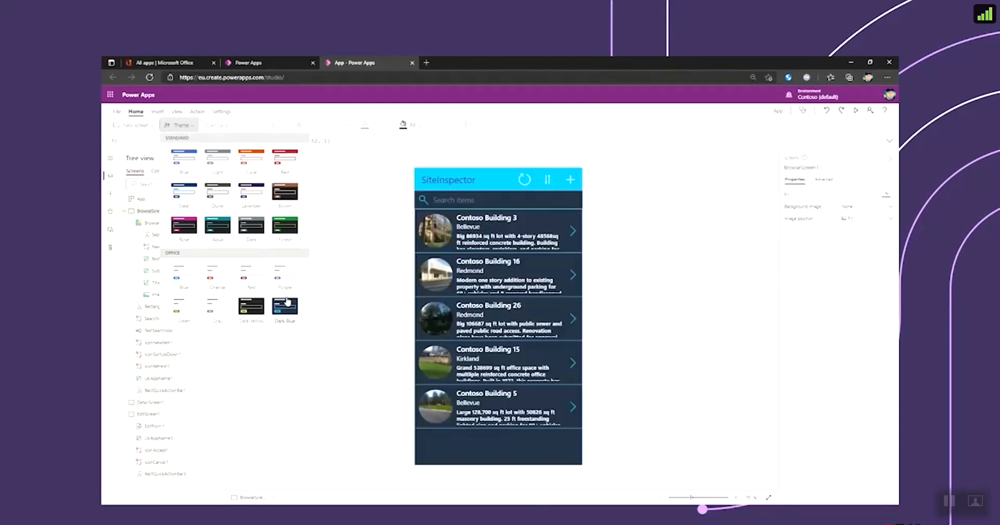
pyautogui.click(255, 309)
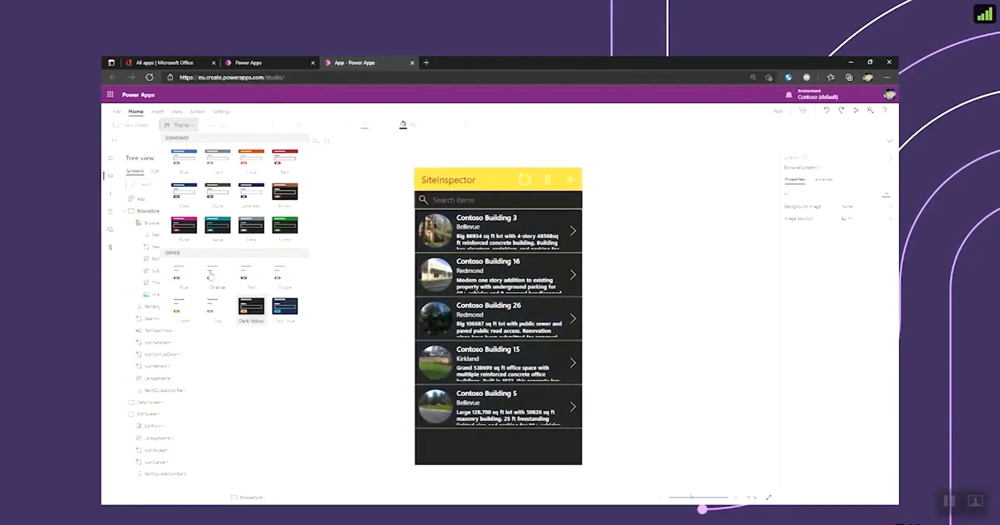
pyautogui.click(188, 162)
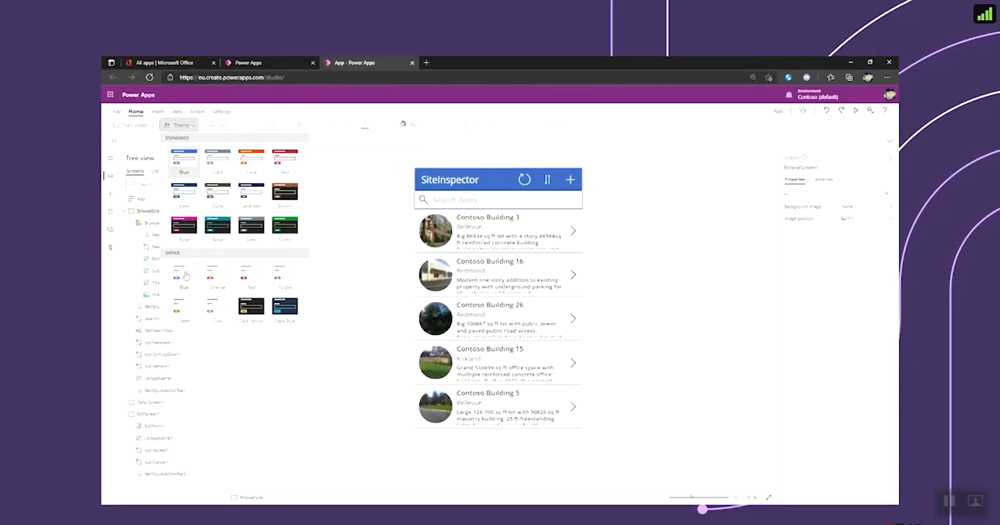
pyautogui.click(381, 194)
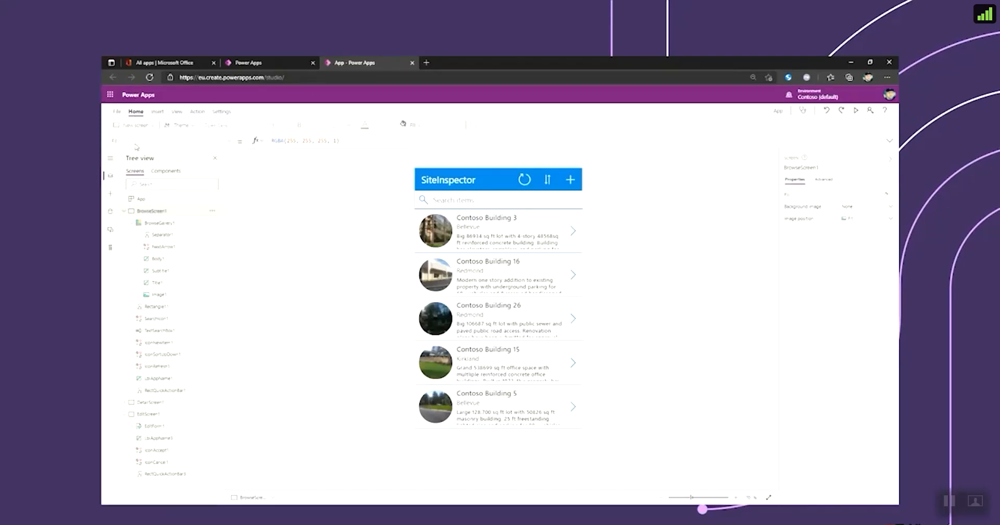
# - Add a new blank screen and move it up above BrowseScreen1 so it comes first in the app
pyautogui.click(136, 125)
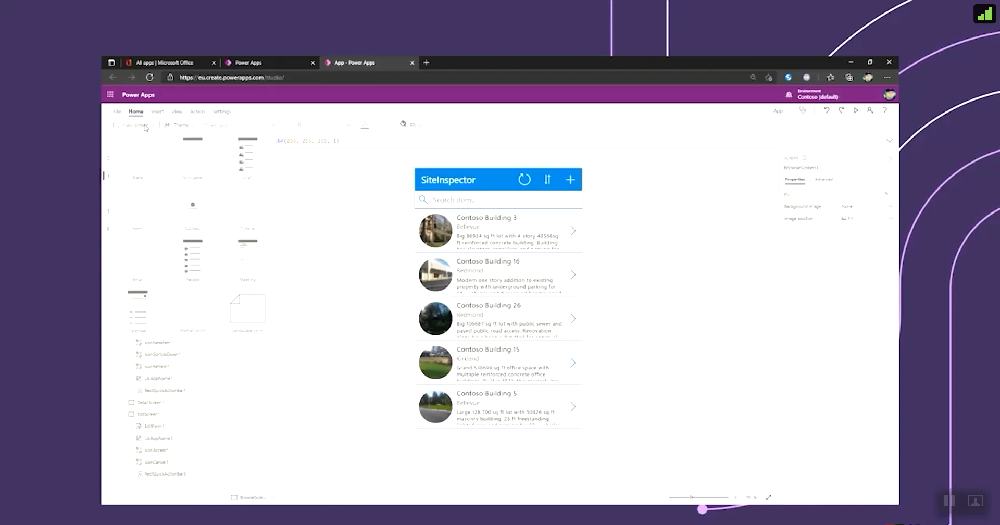
pyautogui.click(137, 157)
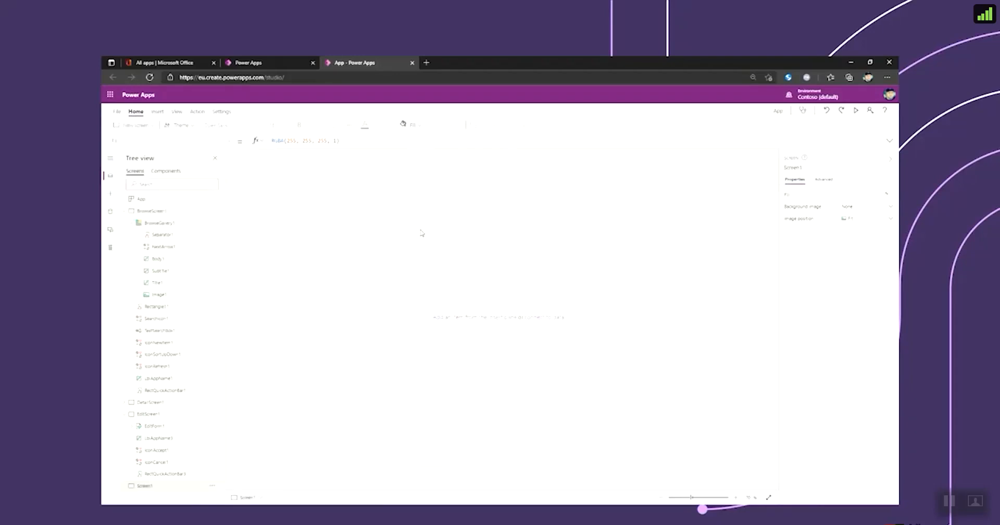
pyautogui.click(211, 487)
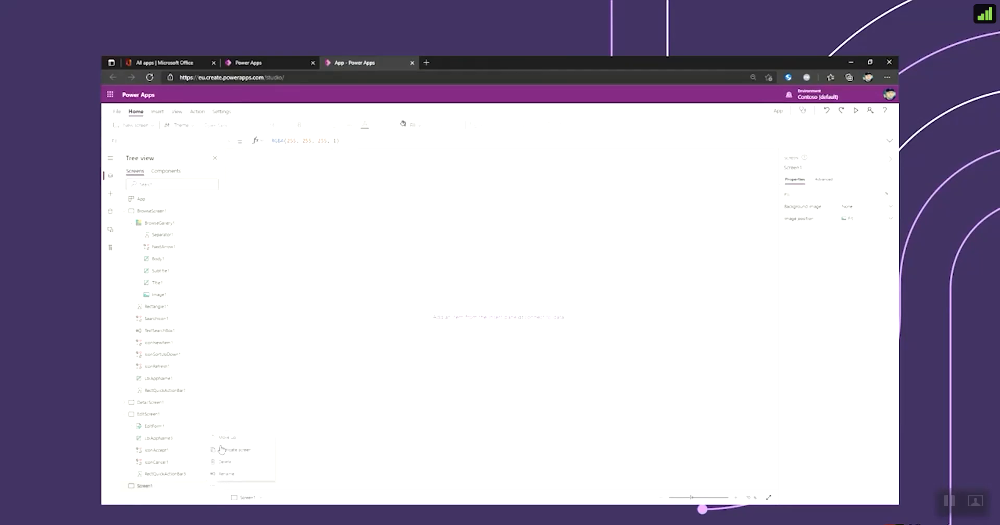
pyautogui.click(225, 438)
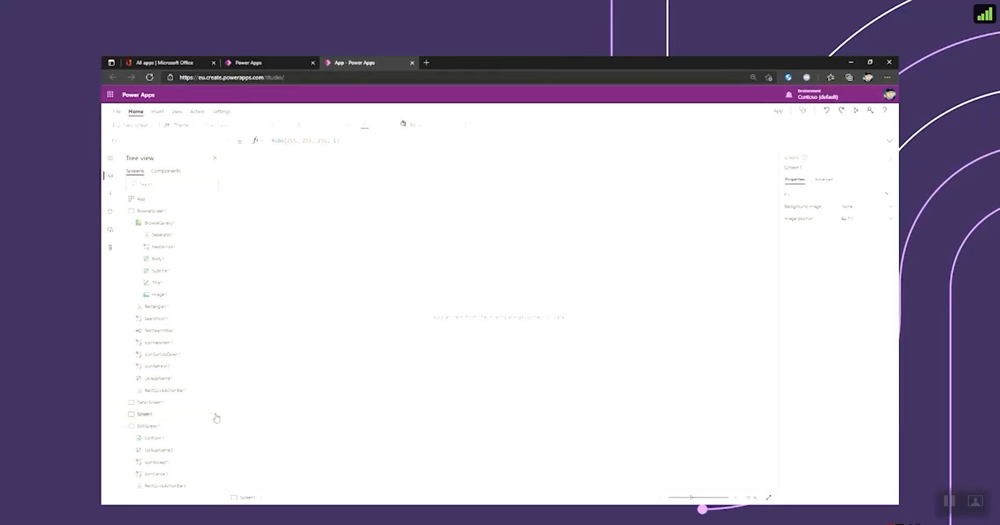
pyautogui.click(227, 427)
pyautogui.click(213, 402)
pyautogui.click(221, 415)
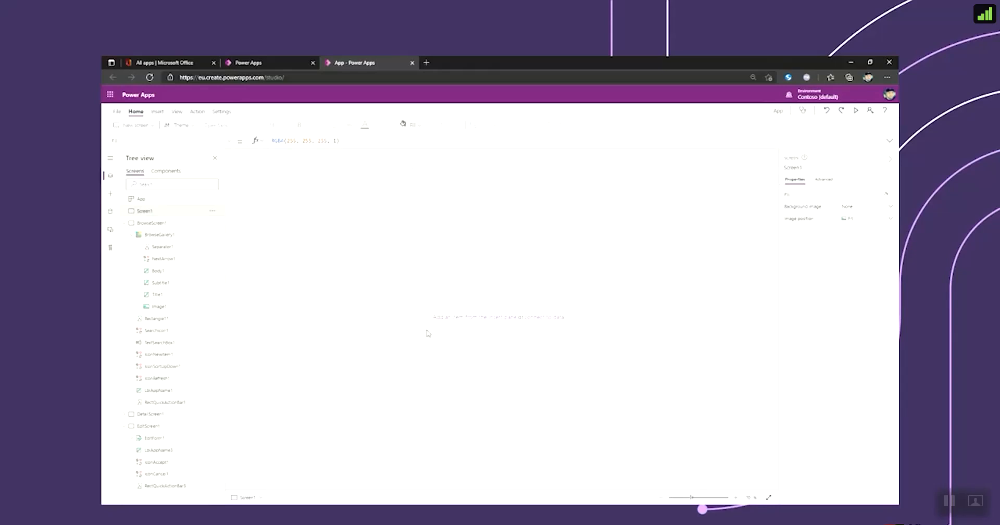
# - Give Screen1 the background image _DM40021-2.jpg from the Pictures folder and set its image position to Fill
pyautogui.click(867, 207)
pyautogui.click(865, 215)
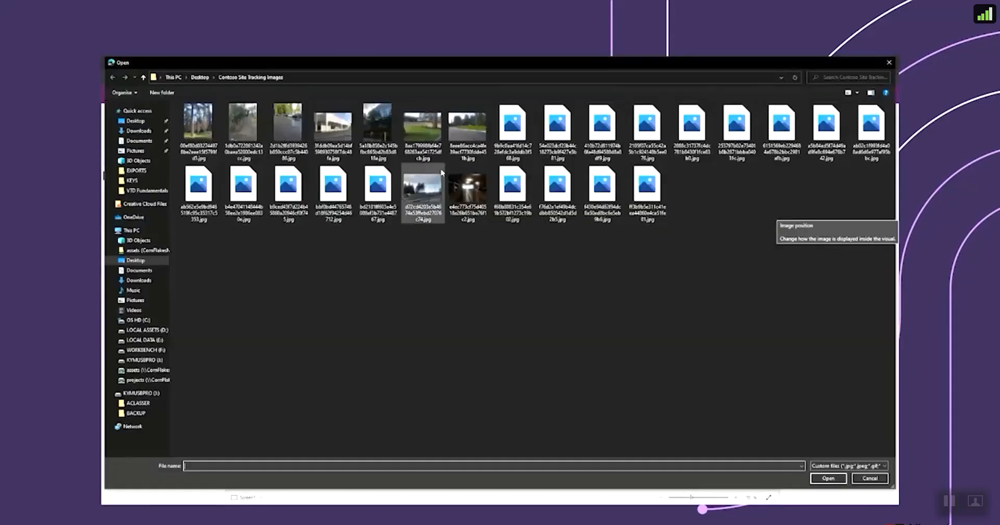
pyautogui.click(136, 151)
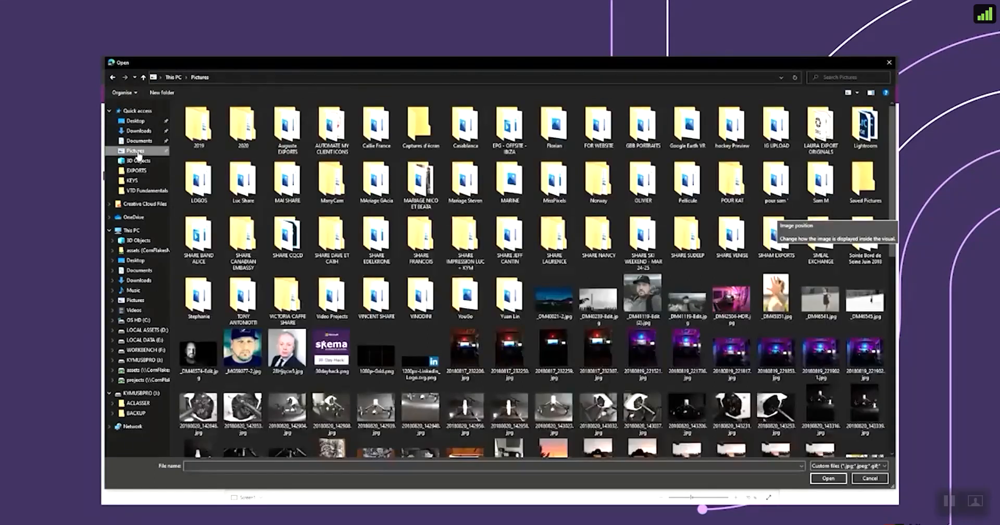
pyautogui.click(553, 301)
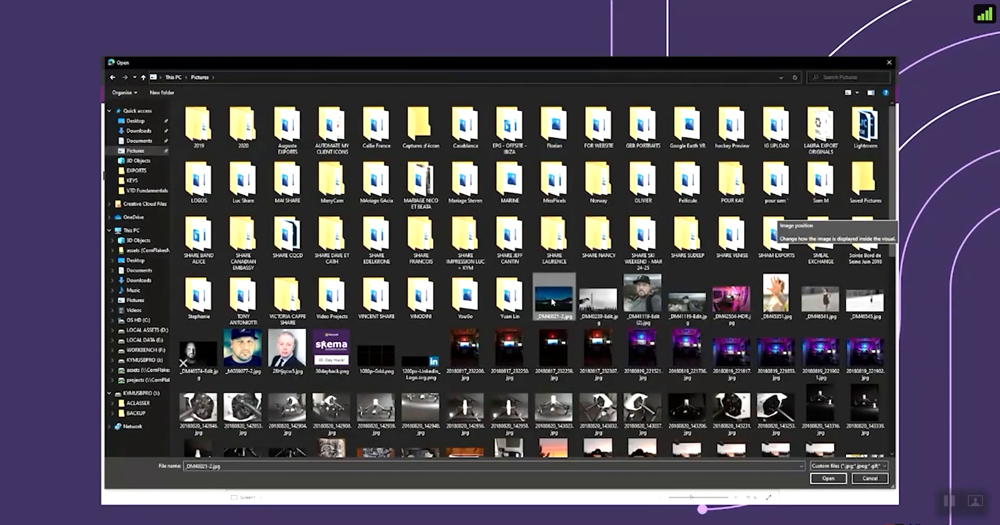
pyautogui.click(827, 477)
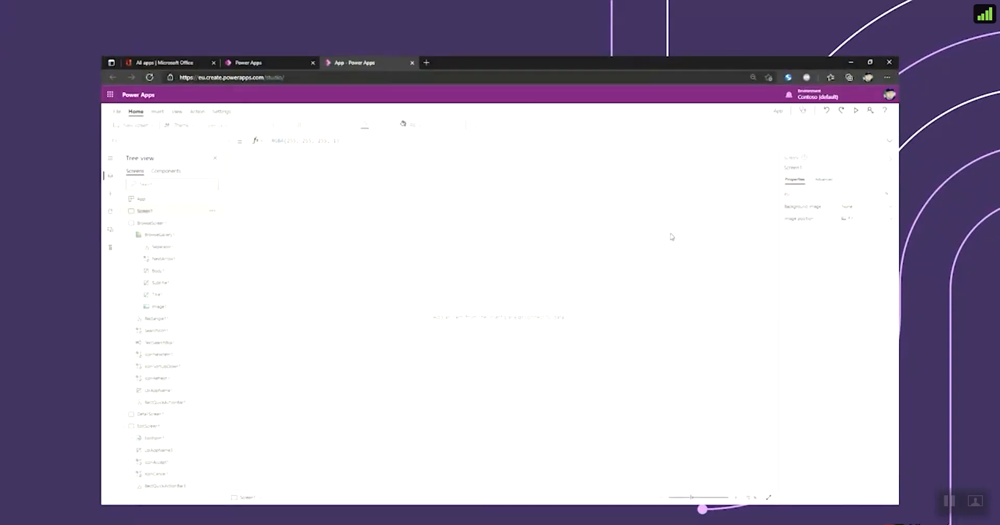
pyautogui.click(866, 223)
pyautogui.click(862, 237)
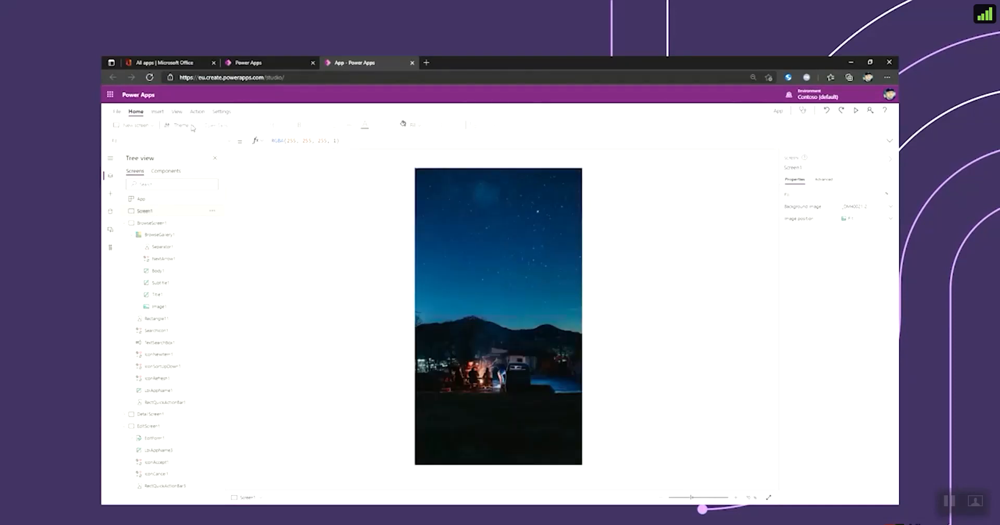
# - Insert an image on Screen1 and use power-apps-logo-800-600.png from the Pictures folder as its file
pyautogui.click(158, 112)
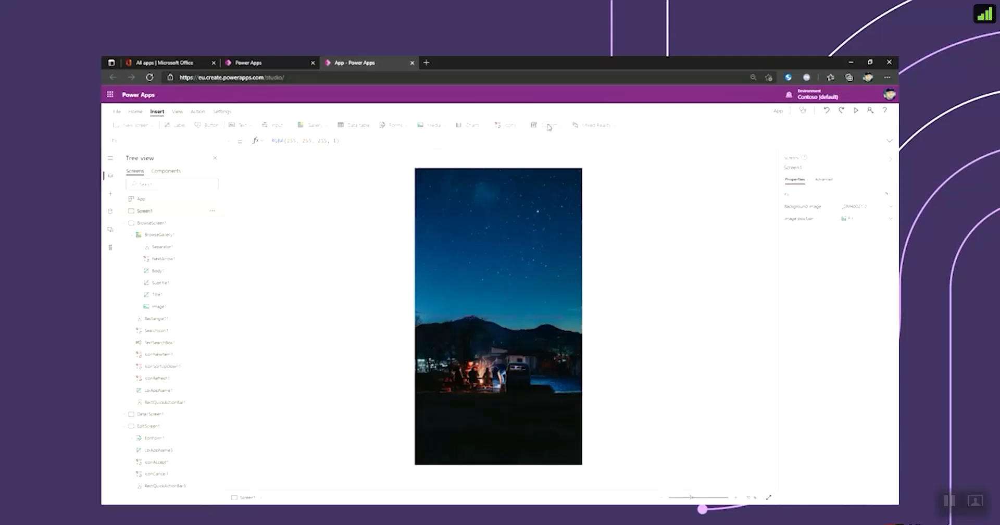
pyautogui.click(428, 131)
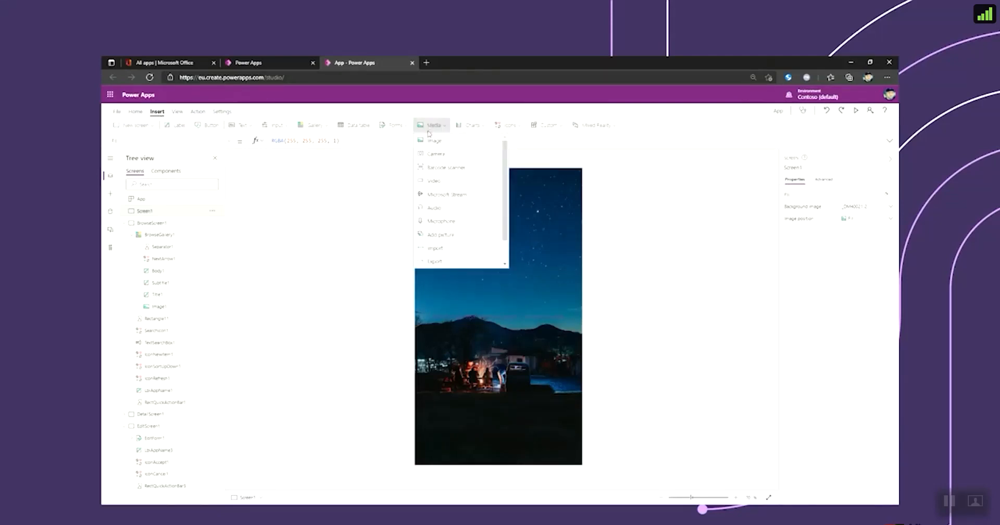
pyautogui.click(434, 145)
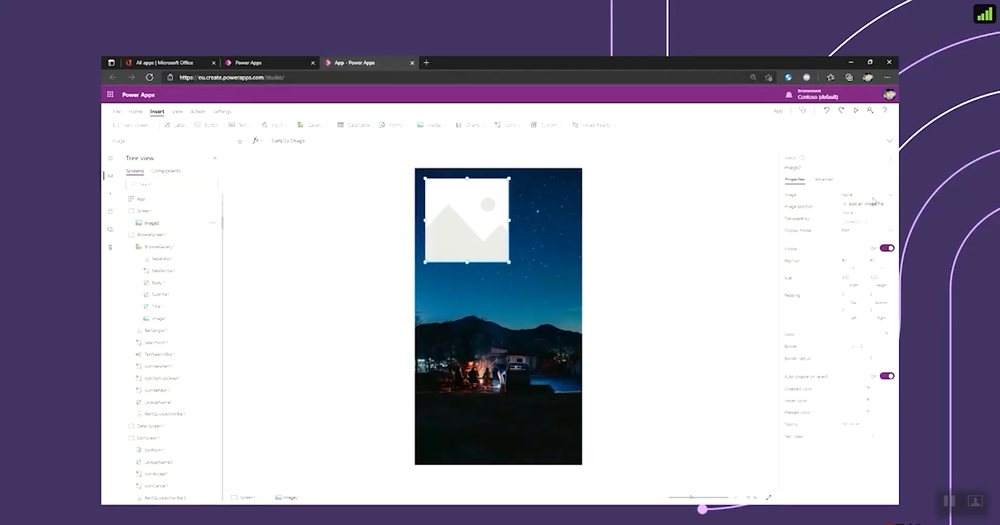
pyautogui.click(870, 196)
pyautogui.click(865, 204)
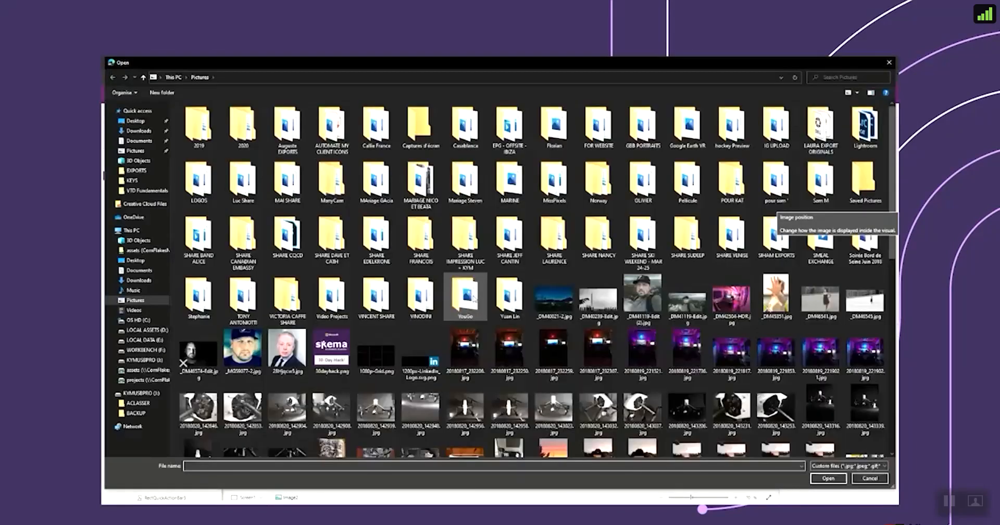
pyautogui.scroll(-15, 472, 298)
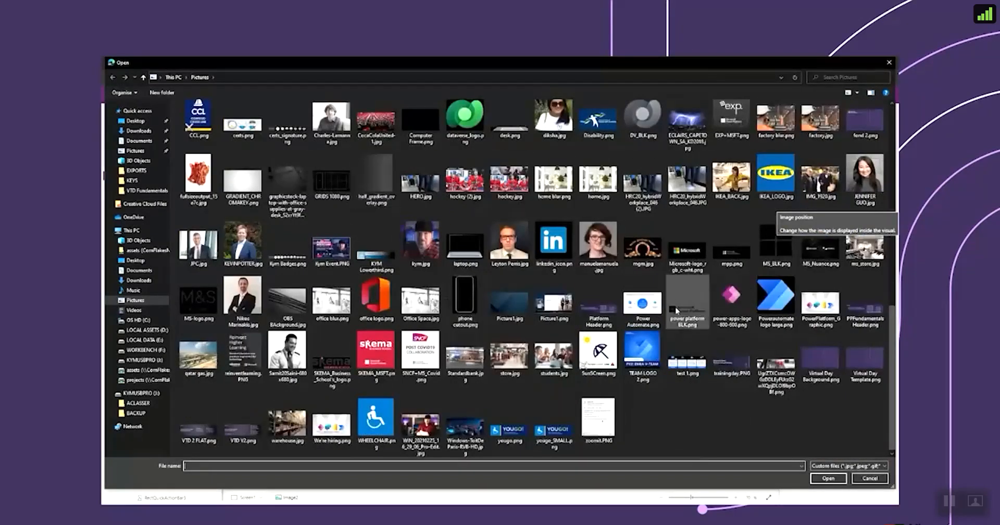
pyautogui.click(744, 291)
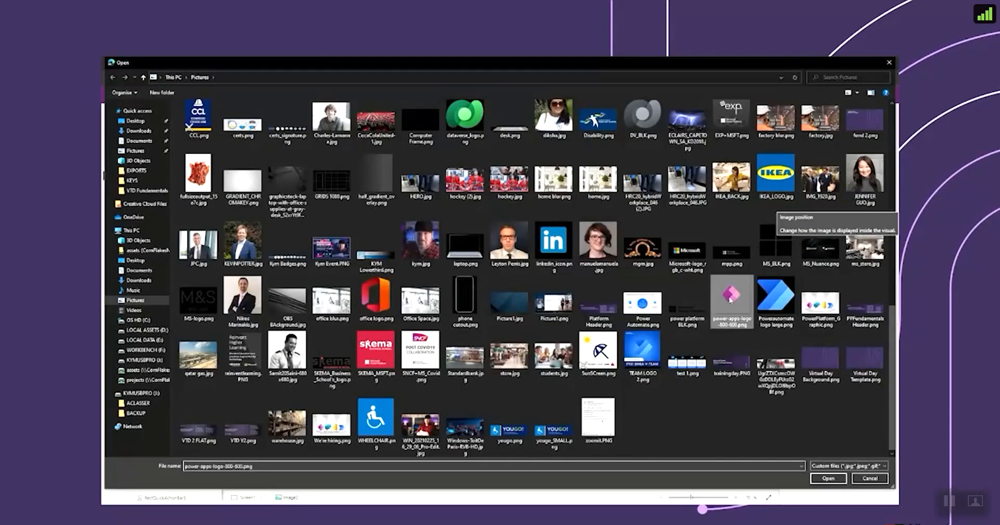
pyautogui.click(827, 478)
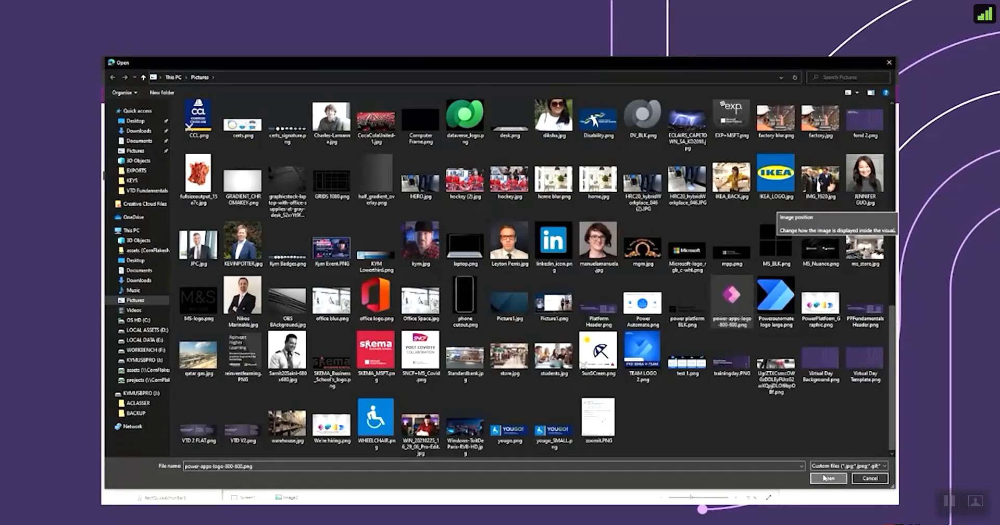
# - Shrink the Power Apps logo and place it centred near the upper edge of Screen1
pyautogui.moveTo(470, 214); pyautogui.dragTo(503, 204)
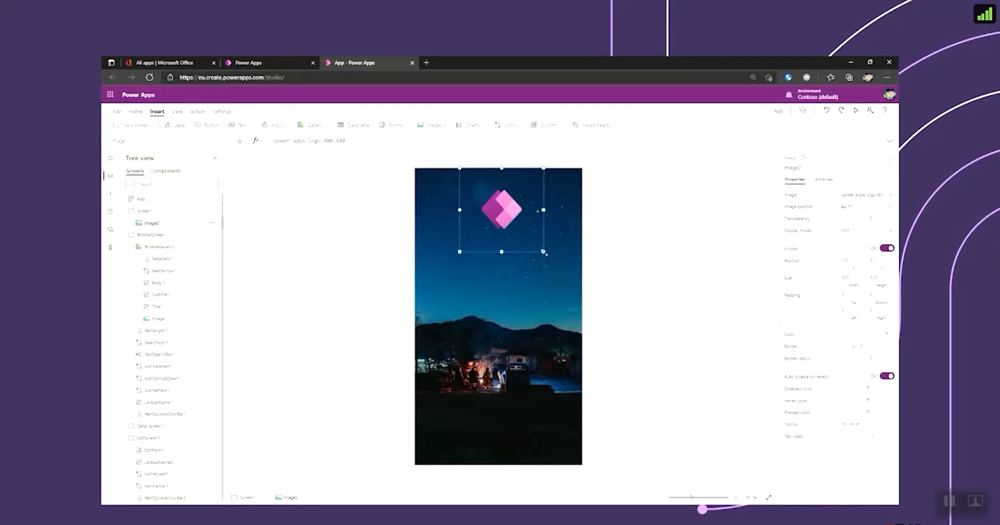
pyautogui.moveTo(543, 252); pyautogui.dragTo(525, 225)
pyautogui.moveTo(492, 190); pyautogui.dragTo(492, 199)
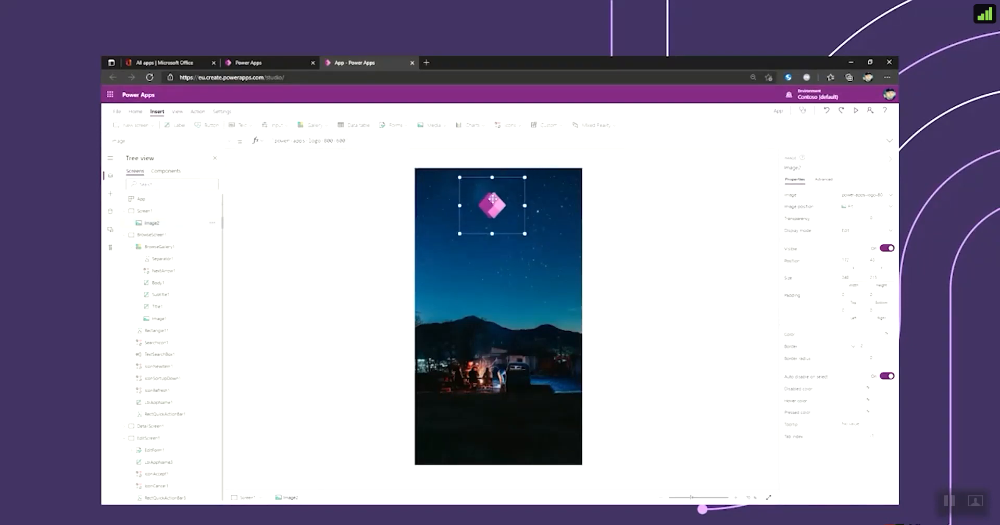
pyautogui.click(670, 224)
pyautogui.click(498, 209)
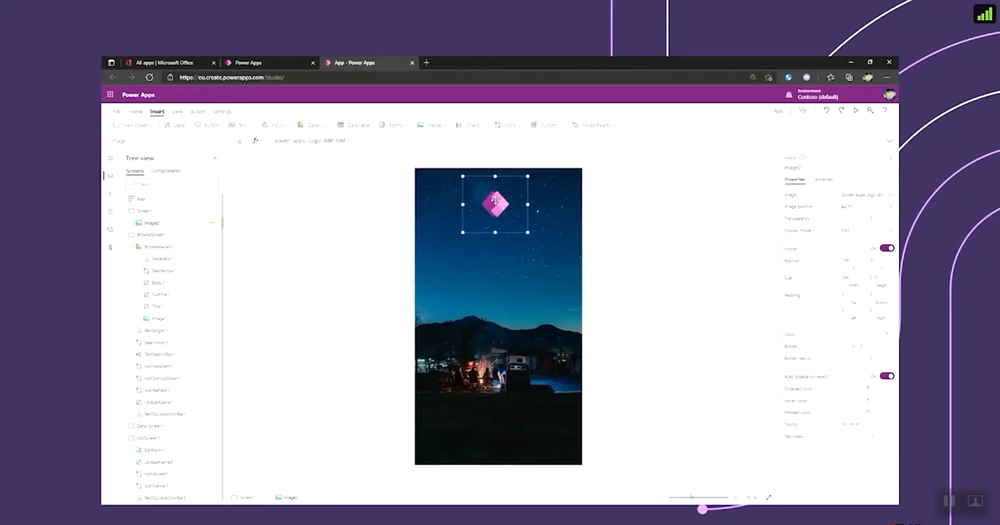
# - Insert a second image on Screen1 and place it centred just below the Power Apps logo
pyautogui.click(650, 242)
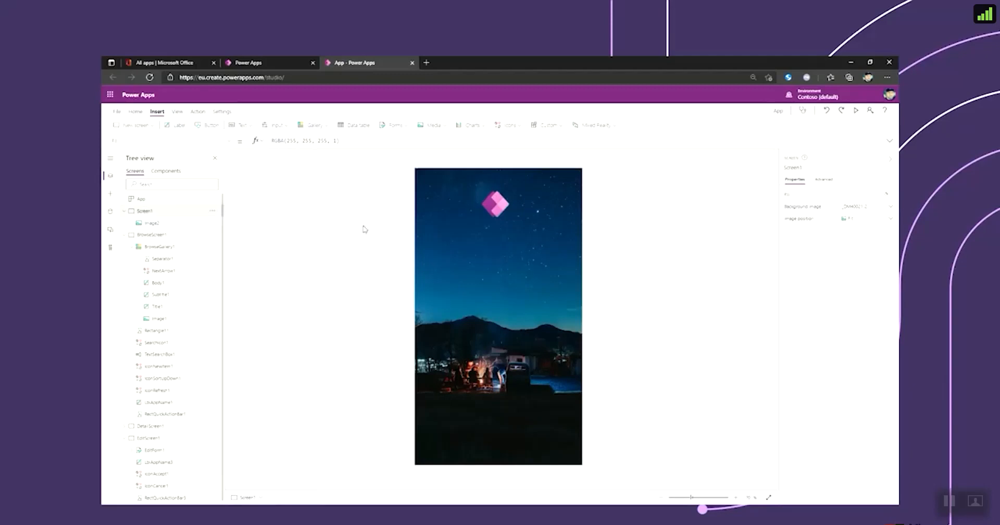
pyautogui.click(426, 126)
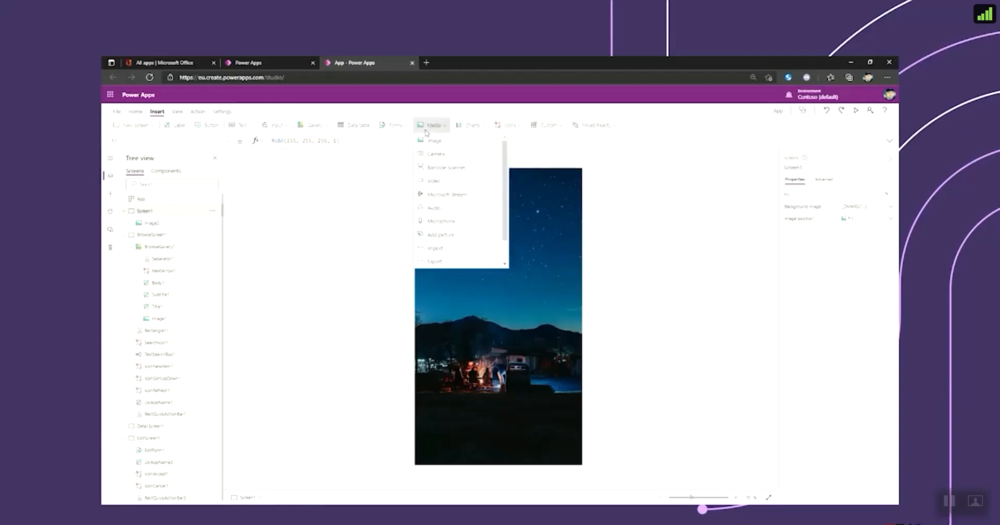
pyautogui.click(431, 142)
pyautogui.moveTo(472, 221); pyautogui.dragTo(502, 269)
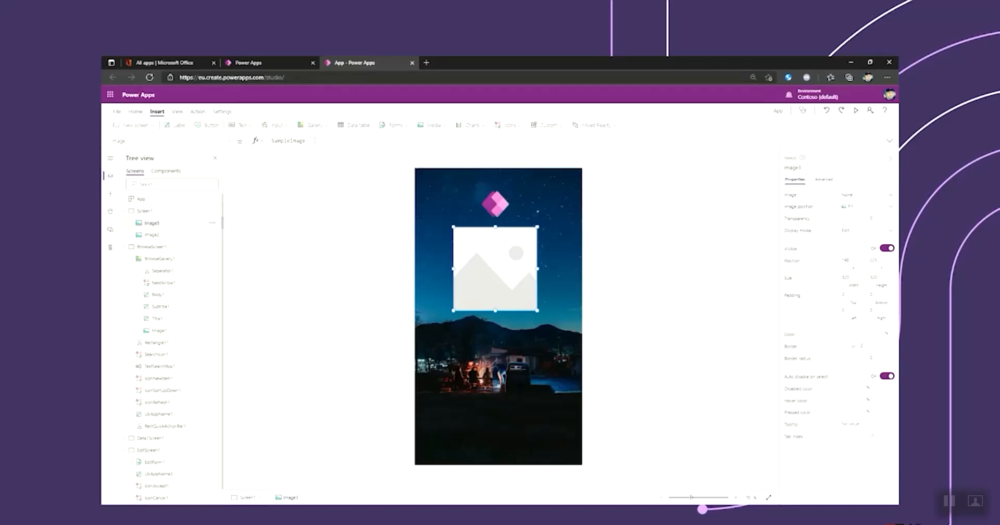
# - Set the new image's source to User().Image and raise its border radius until the photo is a circle
pyautogui.doubleClick(315, 140)
pyautogui.write('User().')
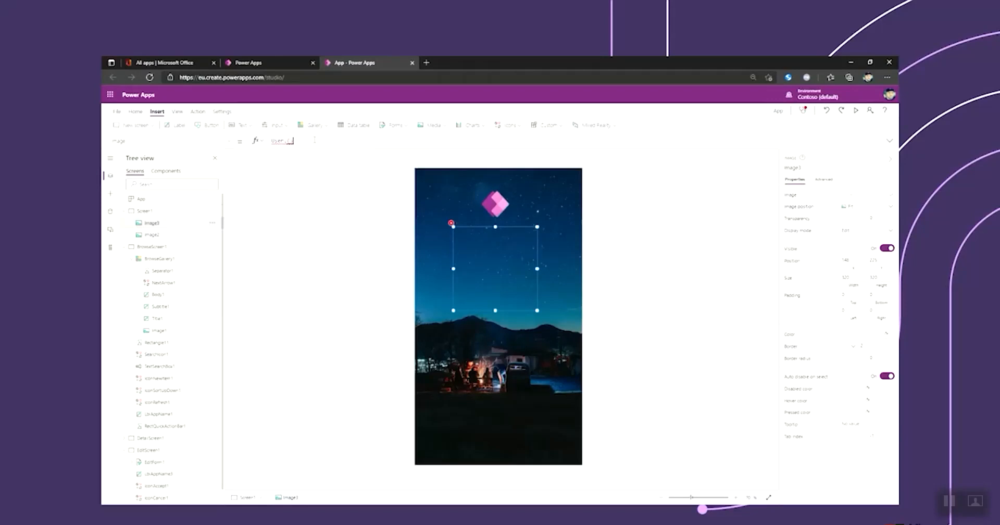
pyautogui.write('im')
pyautogui.press('BackSpace')
pyautogui.press('BackSpace')
pyautogui.press('BackSpace')
pyautogui.write('().')
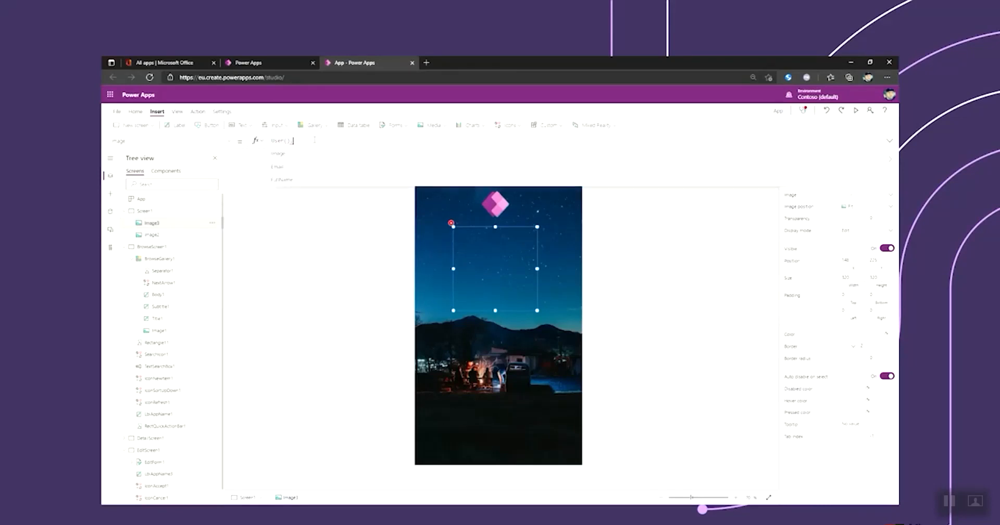
pyautogui.click(292, 156)
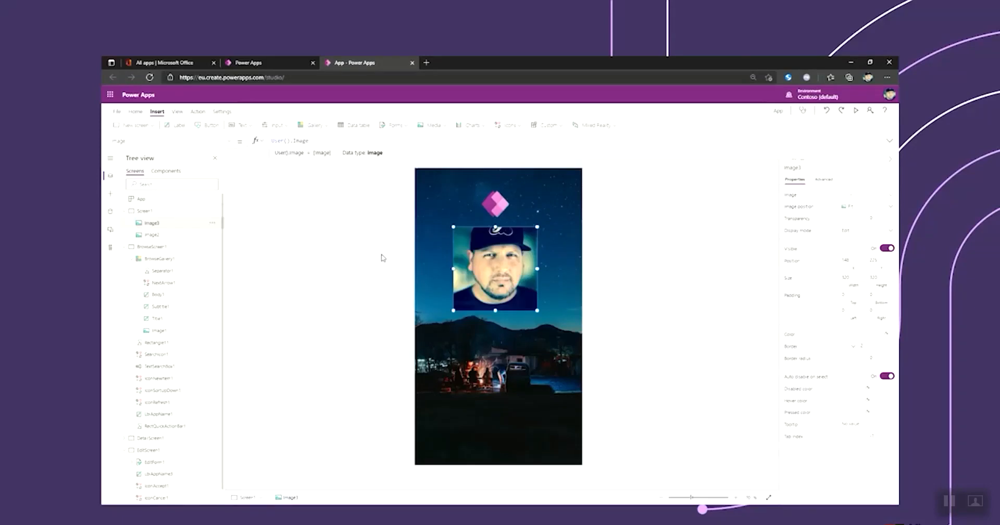
pyautogui.click(884, 354)
pyautogui.click(651, 258)
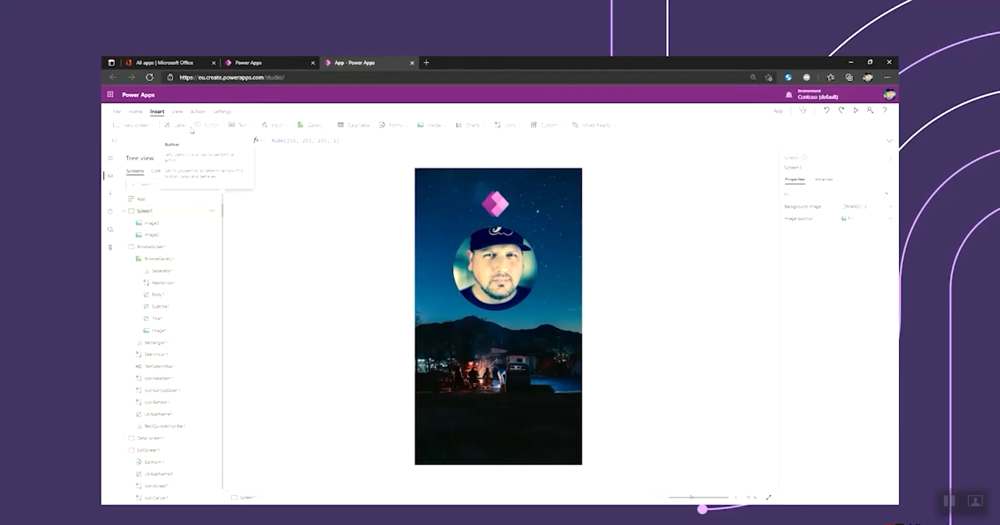
# - Insert a text label on Screen1 and place it just below the profile picture
pyautogui.click(242, 127)
pyautogui.click(244, 141)
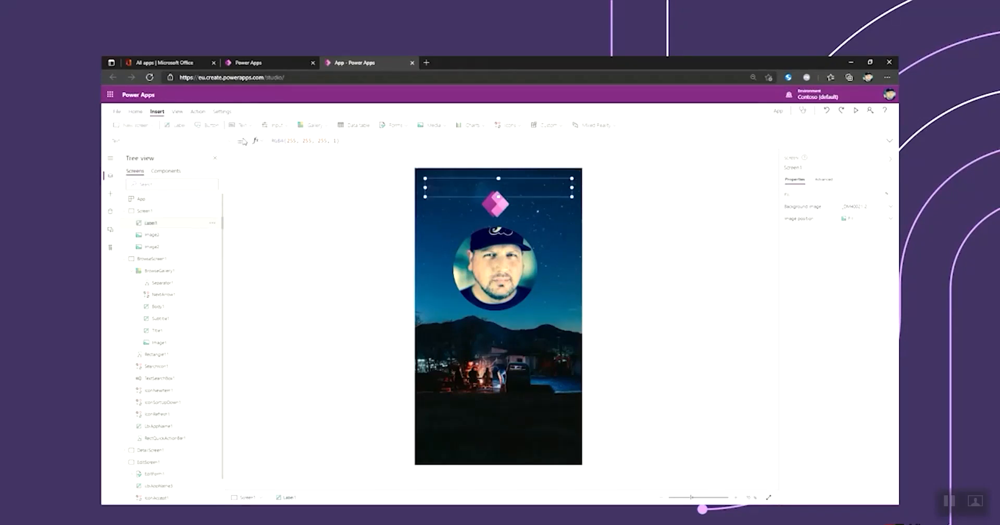
pyautogui.moveTo(456, 174); pyautogui.dragTo(455, 320)
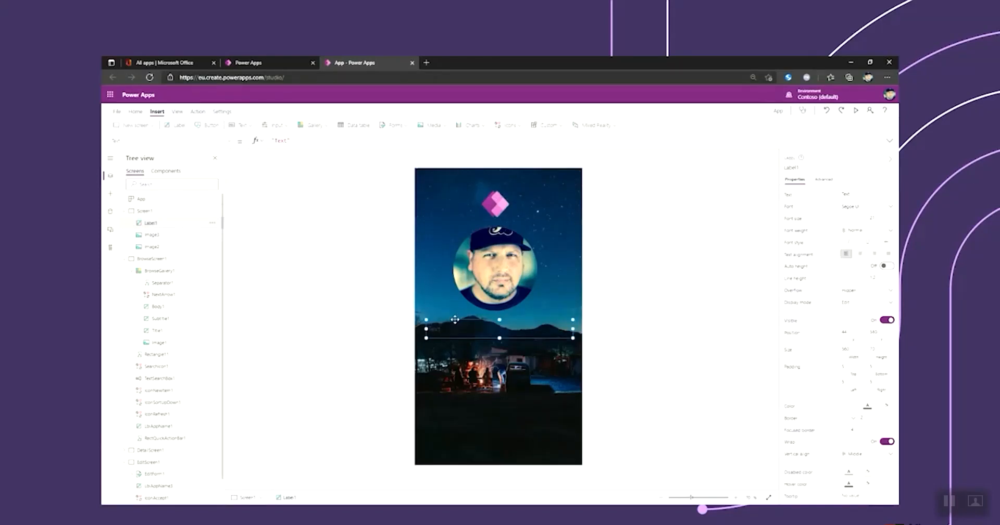
# - Set the label's Text formula to User().FullName
pyautogui.hotkey('ctrl', 'a')
pyautogui.write('user().')
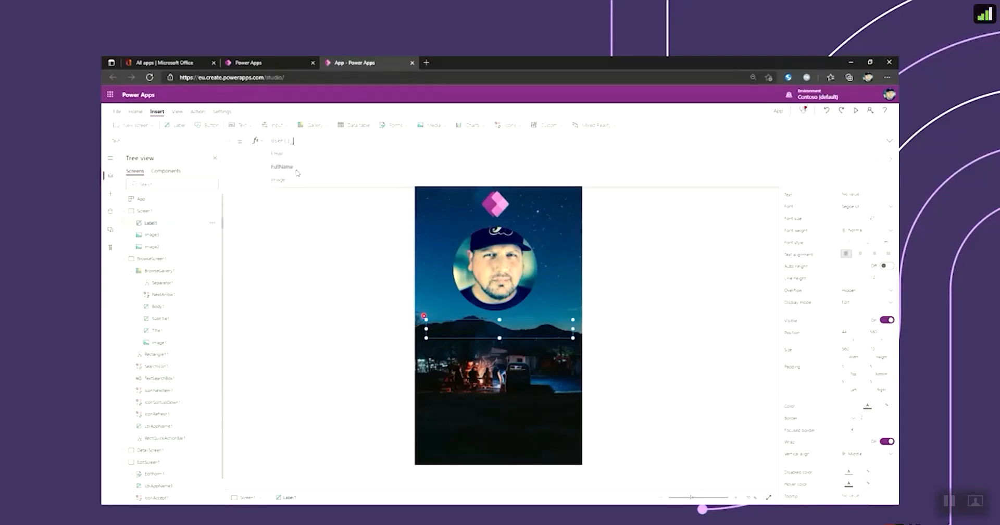
pyautogui.click(296, 168)
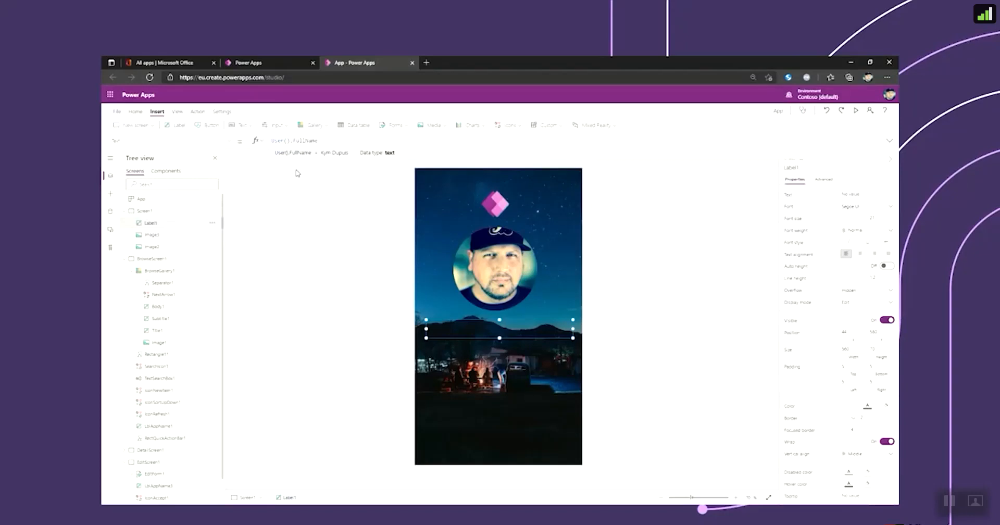
pyautogui.click(199, 96)
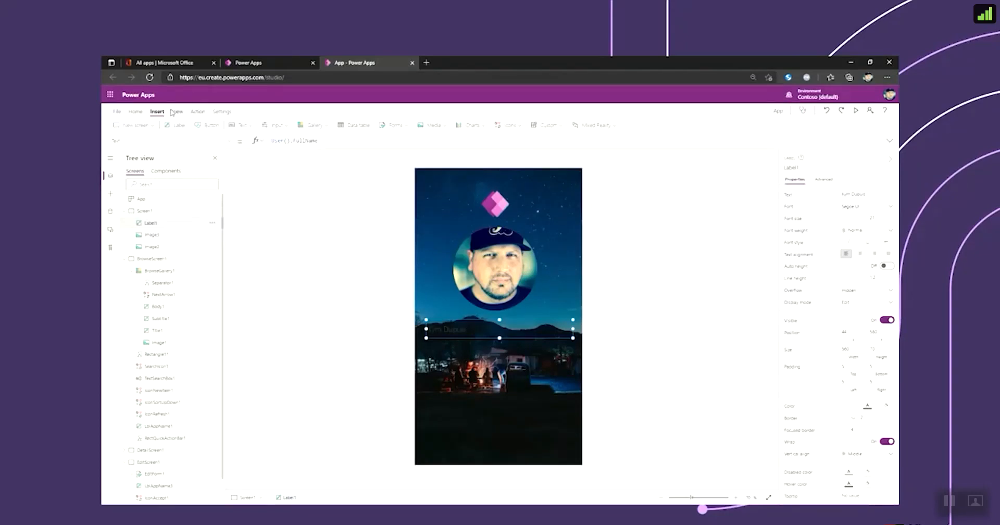
# - Format the name label with white text, centre alignment and font size 32
pyautogui.click(134, 111)
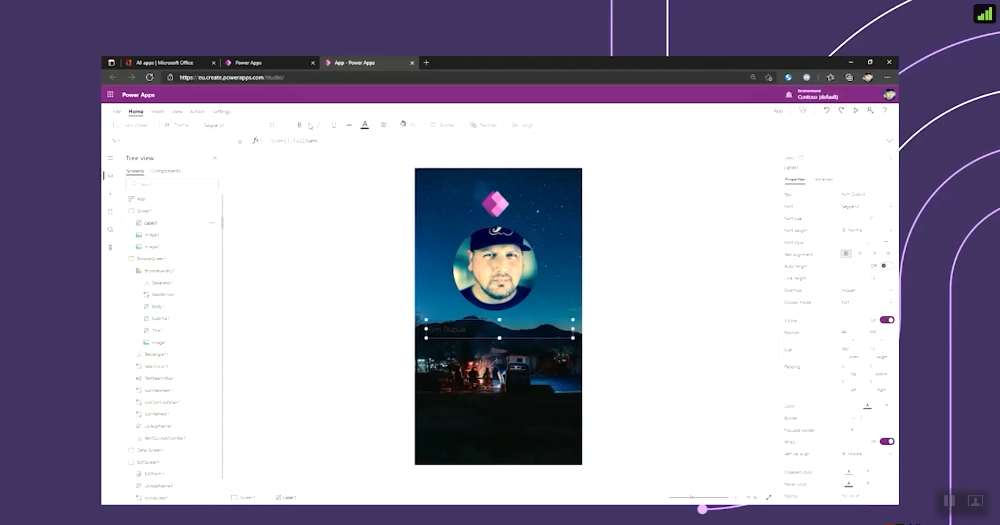
pyautogui.click(365, 125)
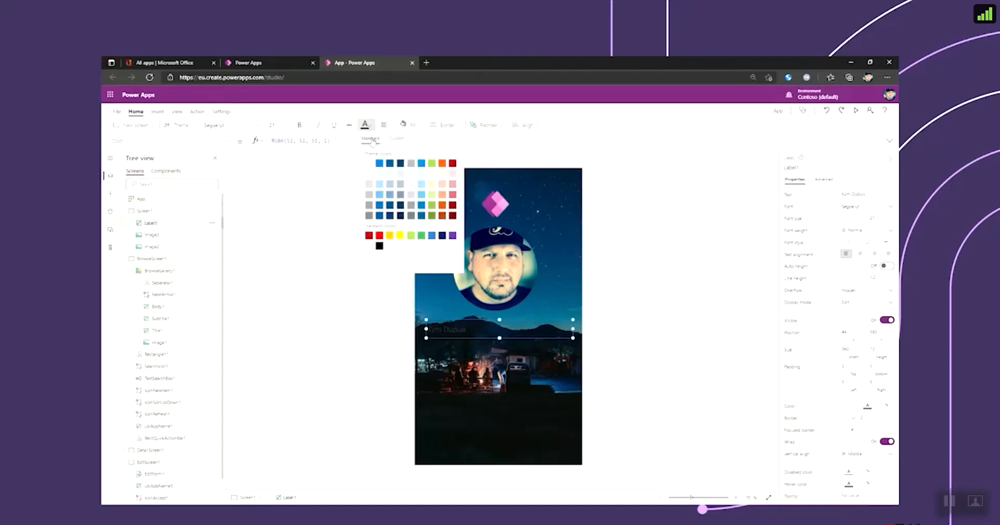
pyautogui.click(370, 165)
pyautogui.click(385, 125)
pyautogui.click(397, 153)
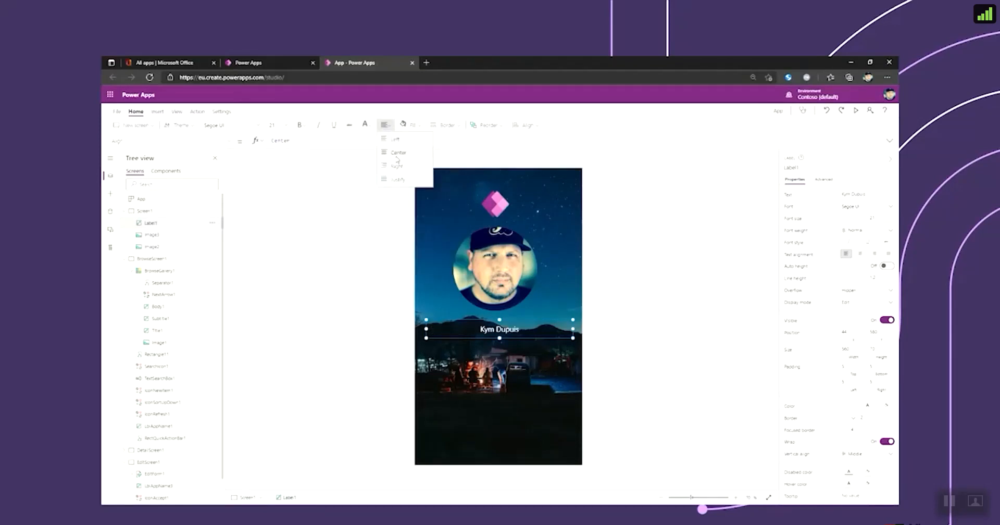
pyautogui.click(278, 125)
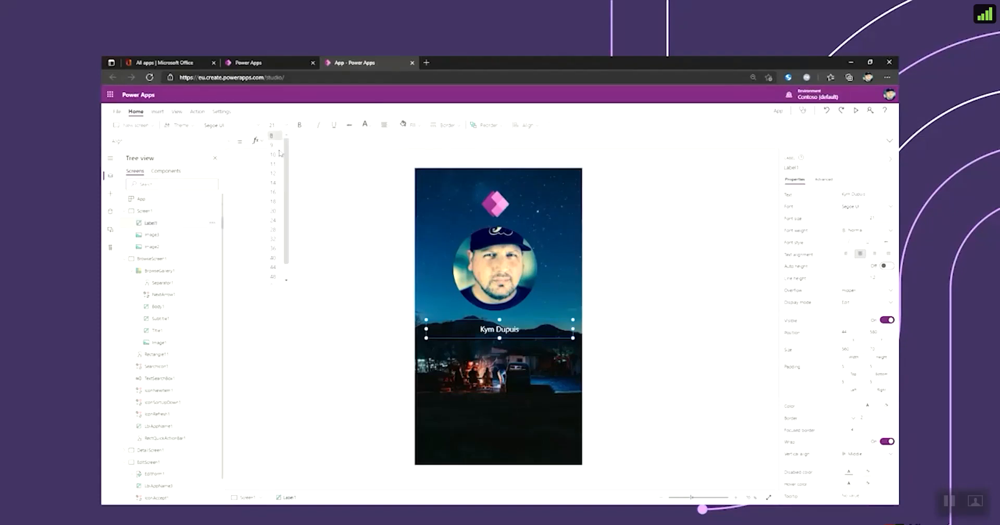
pyautogui.write('32')
pyautogui.click(373, 313)
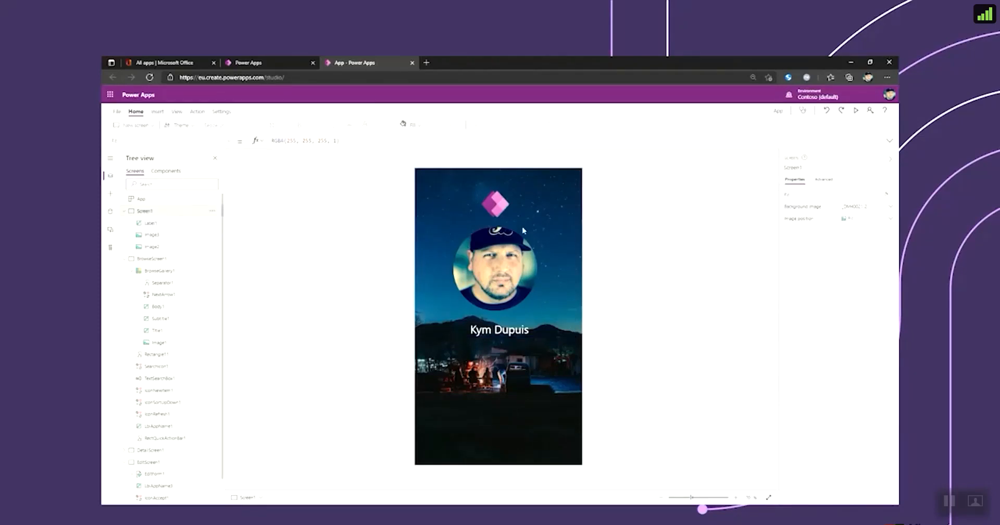
# - Shrink the circular profile picture on Screen1 to about half its size and collapse Screen1 in the tree
pyautogui.click(497, 231)
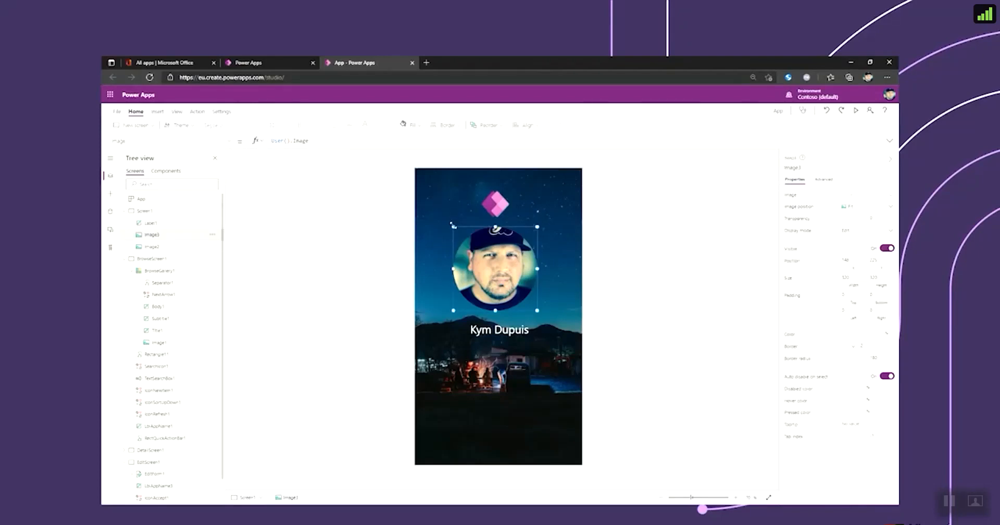
pyautogui.moveTo(453, 226); pyautogui.dragTo(490, 246)
pyautogui.click(560, 240)
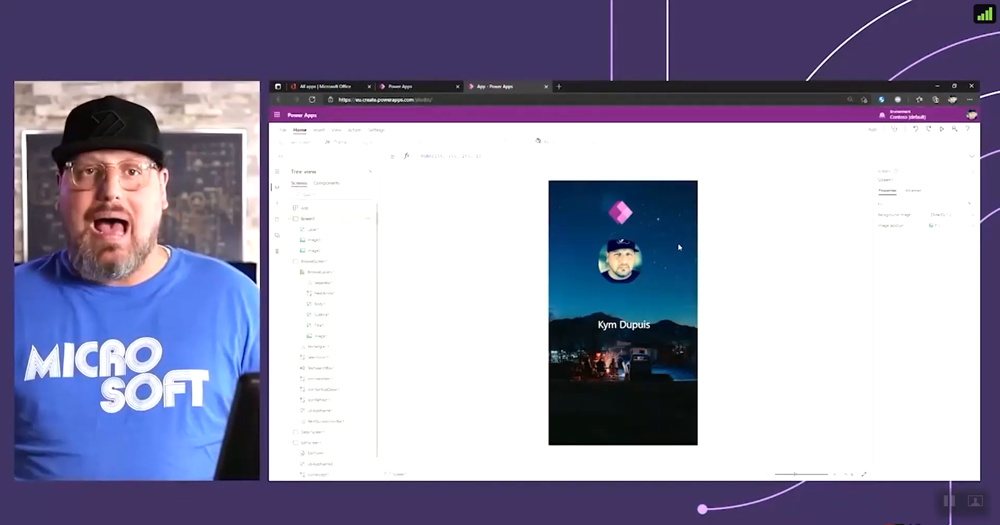
pyautogui.click(290, 218)
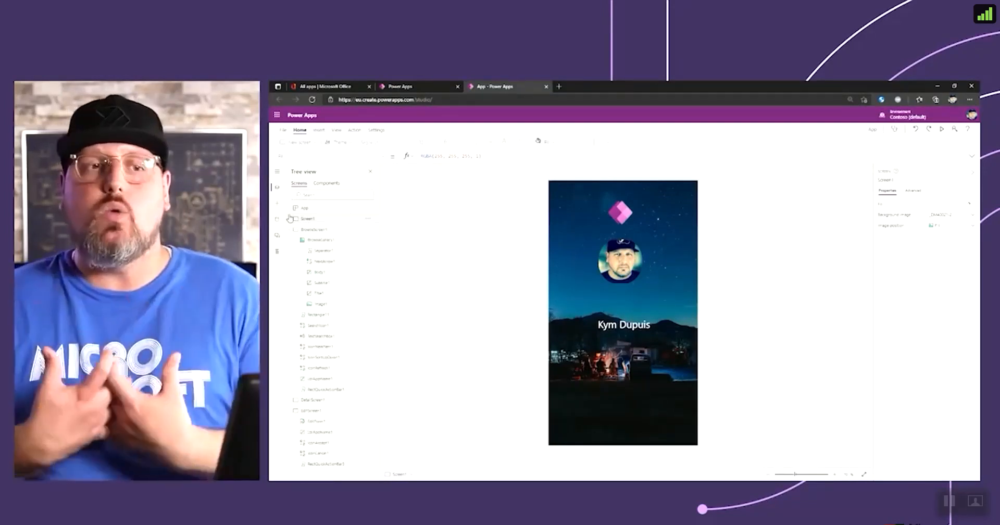
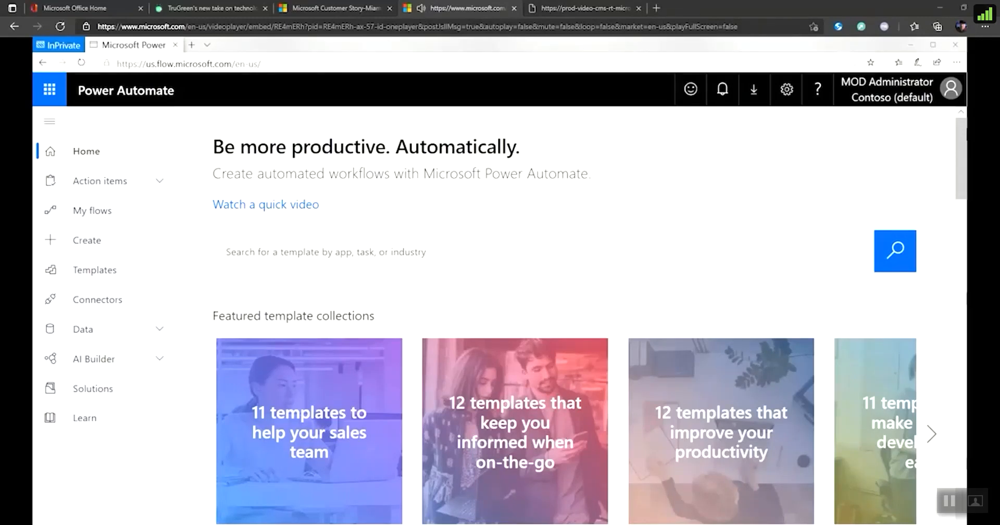
# - In Power Automate, open the flow creation page and search all templates for microsoft forms
pyautogui.click(181, 240)
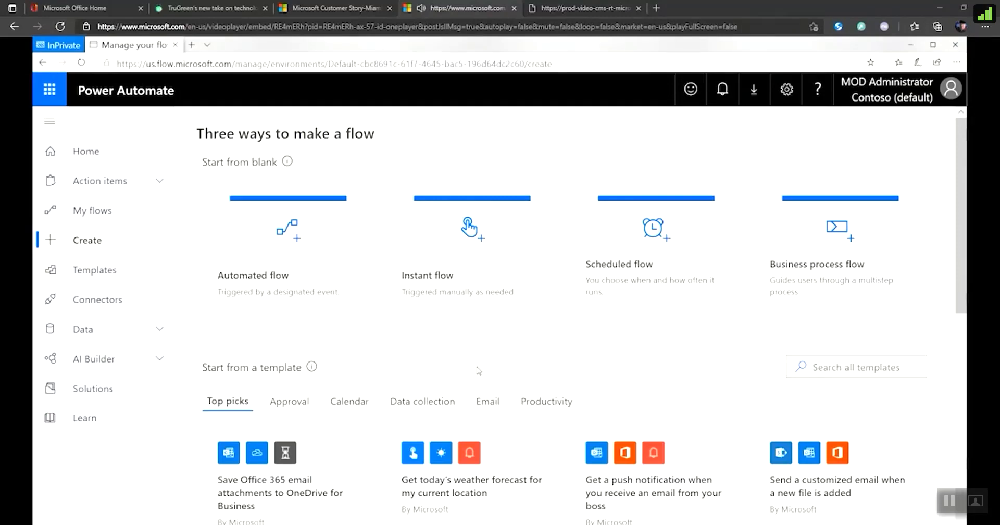
pyautogui.scroll(-6, 577, 380)
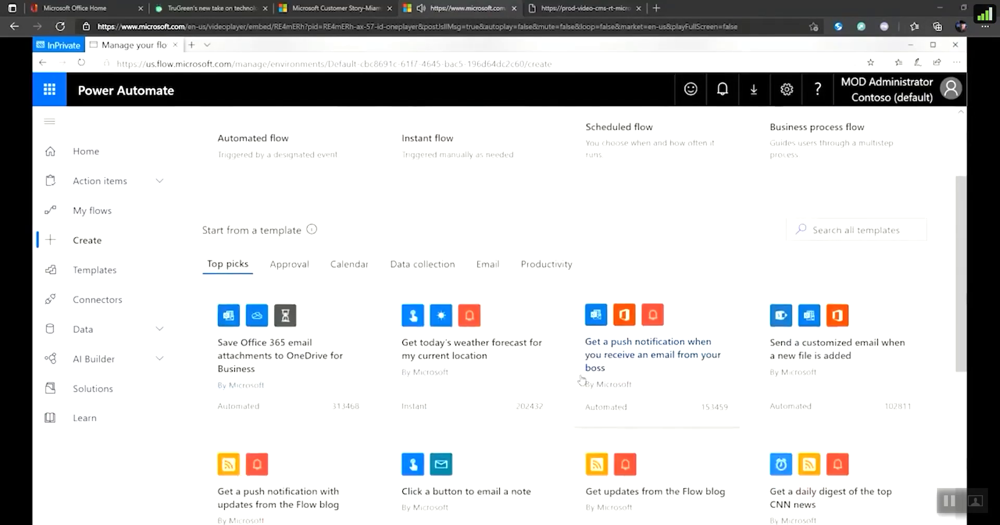
pyautogui.scroll(-2, 574, 382)
pyautogui.scroll(6, 575, 380)
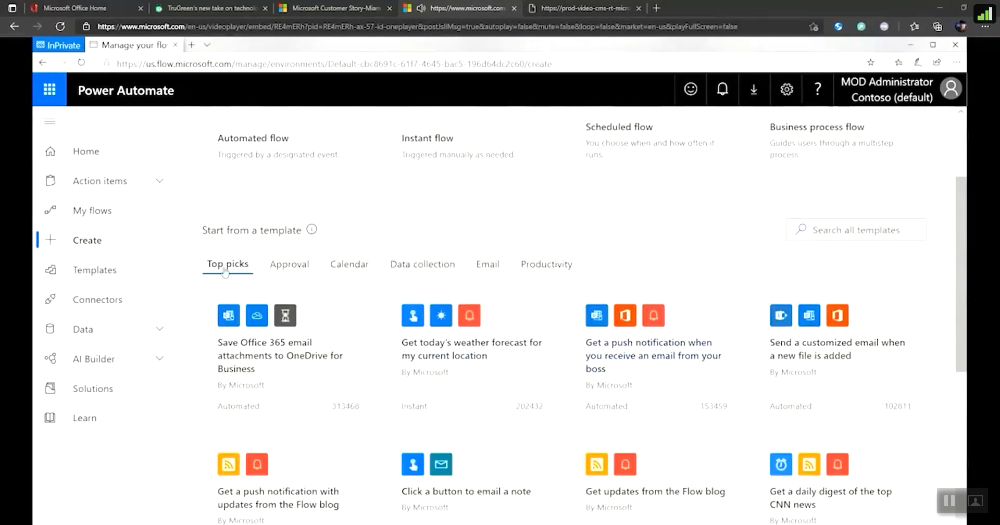
pyautogui.scroll(3, 628, 280)
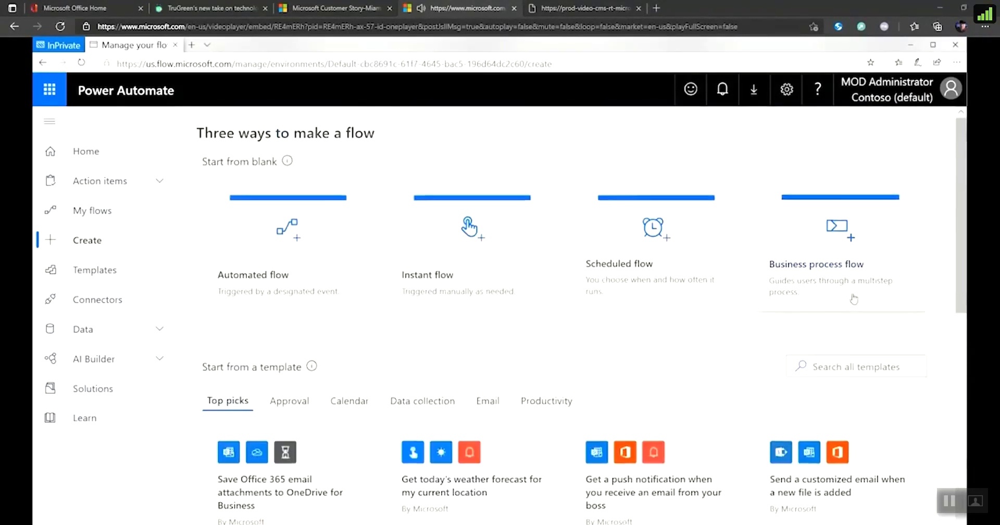
pyautogui.click(859, 369)
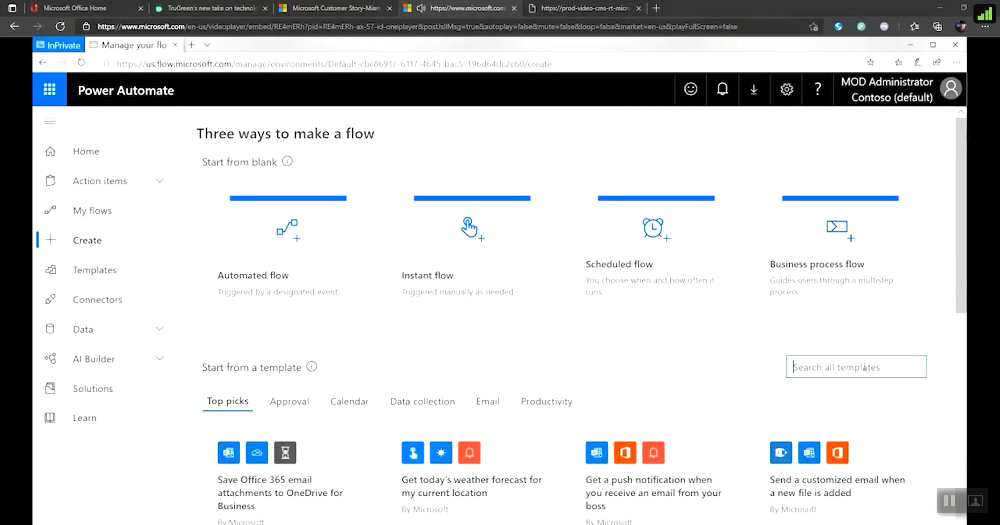
pyautogui.write('microsoft forms')
pyautogui.press('Return')
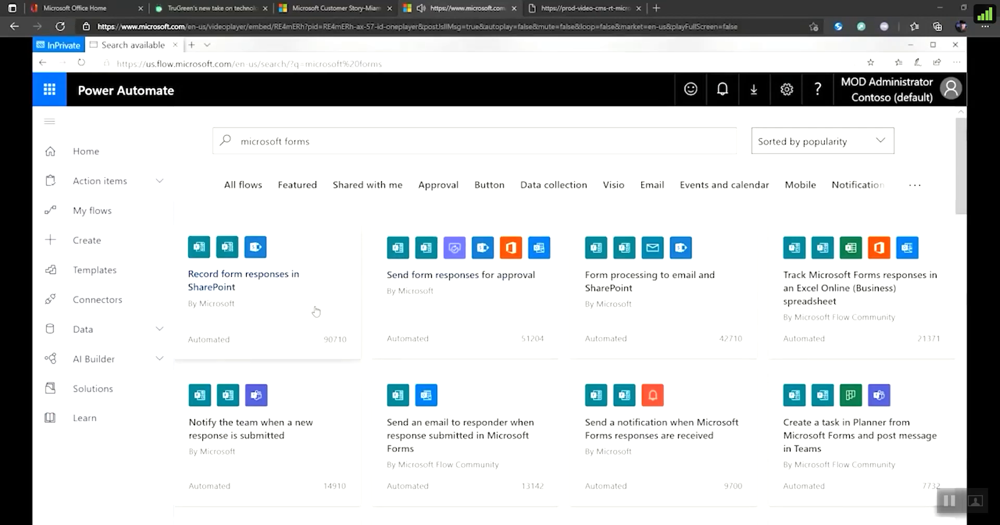
# - Open the template "Approve a Microsoft Forms response to add a row to an Excel spreadsheet"
pyautogui.scroll(-3, 501, 415)
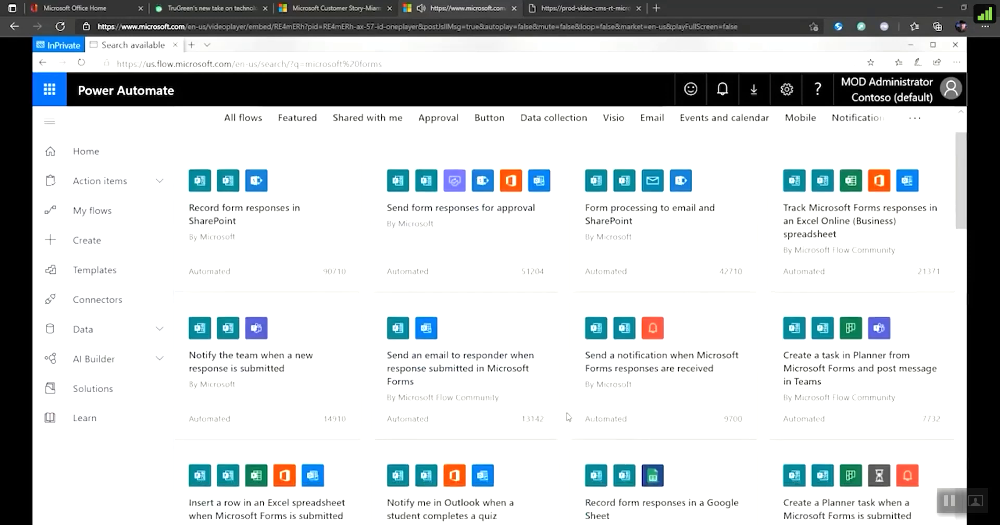
pyautogui.scroll(-5, 571, 406)
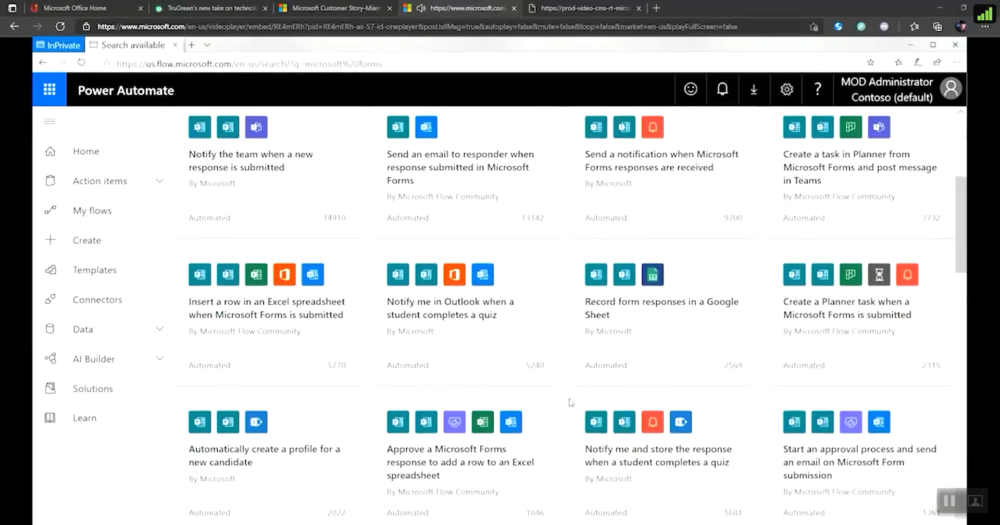
pyautogui.scroll(-2, 571, 403)
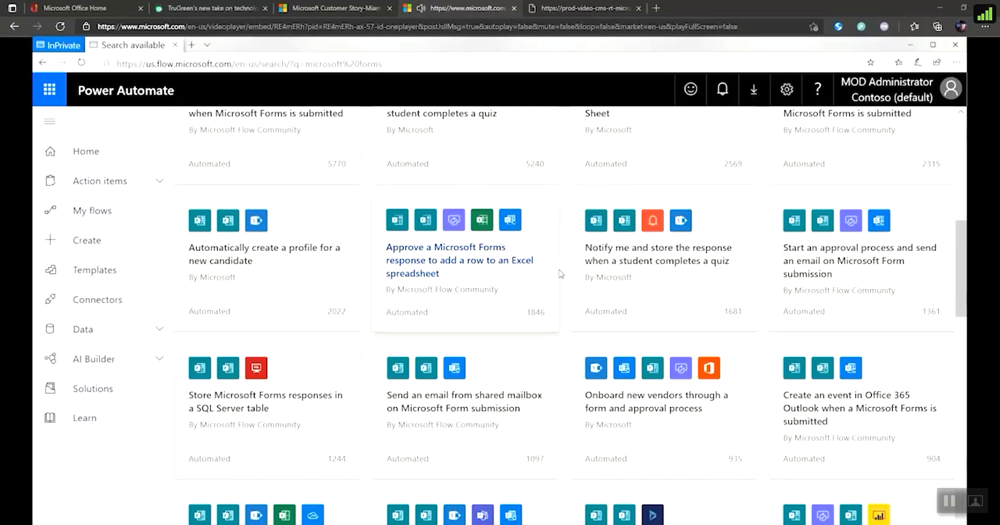
pyautogui.click(524, 277)
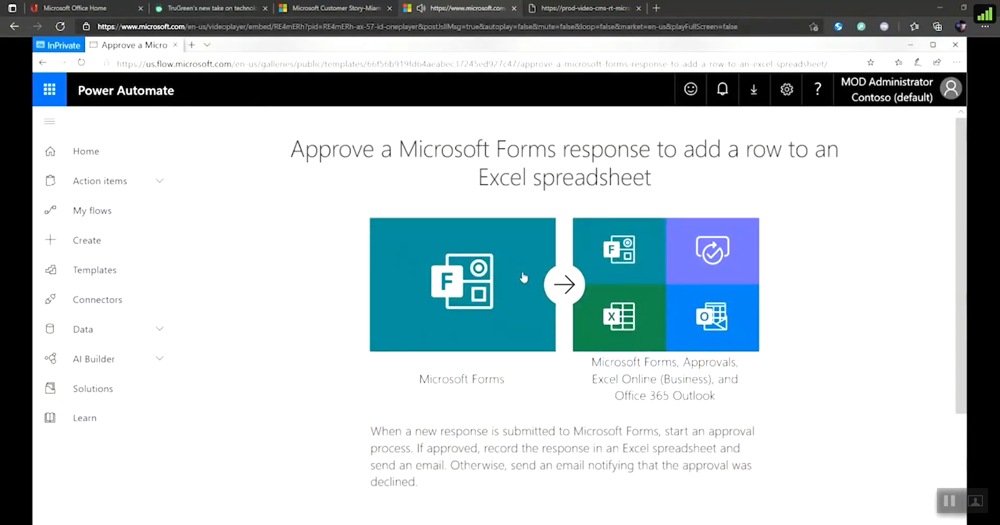
# - Continue with the template into the flow editor and examine its trigger, response details, approval and condition steps
pyautogui.scroll(-4, 520, 274)
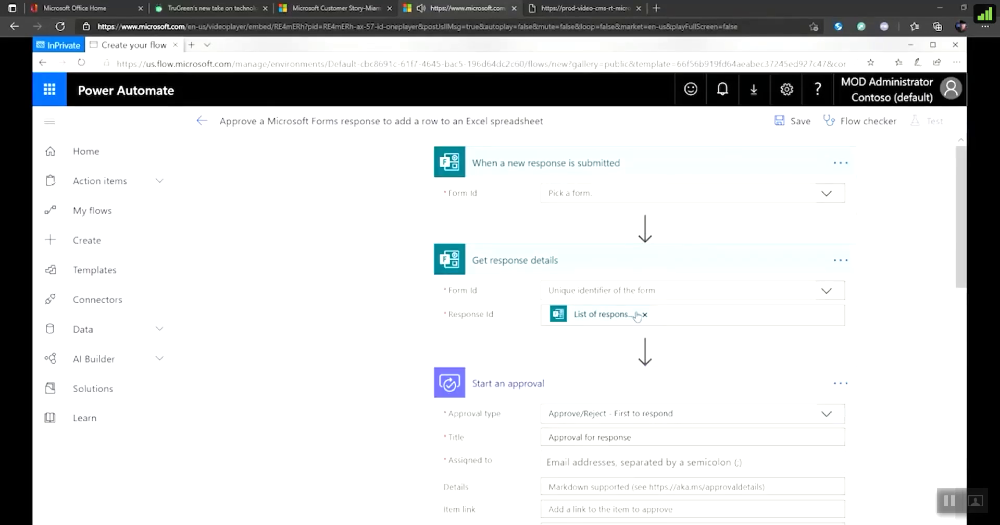
pyautogui.scroll(-1, 899, 331)
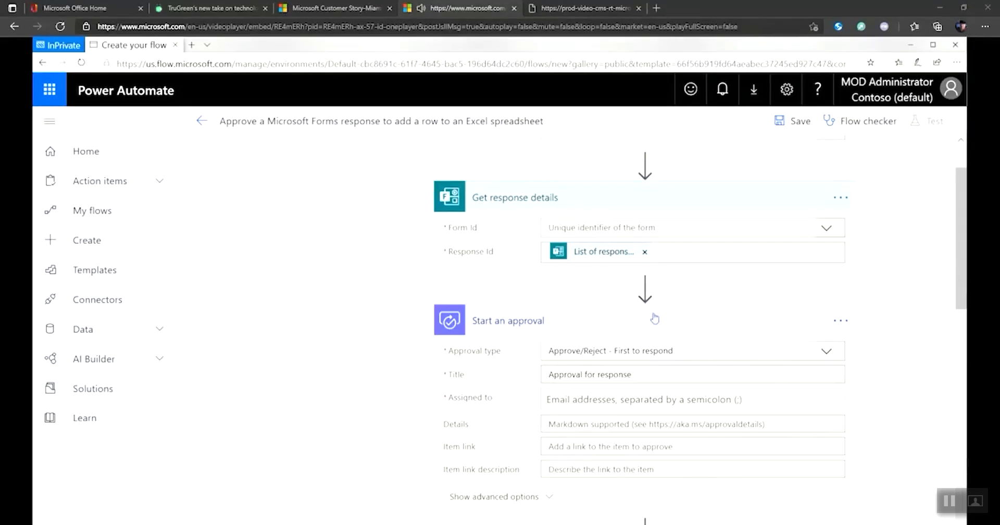
pyautogui.scroll(-1, 769, 311)
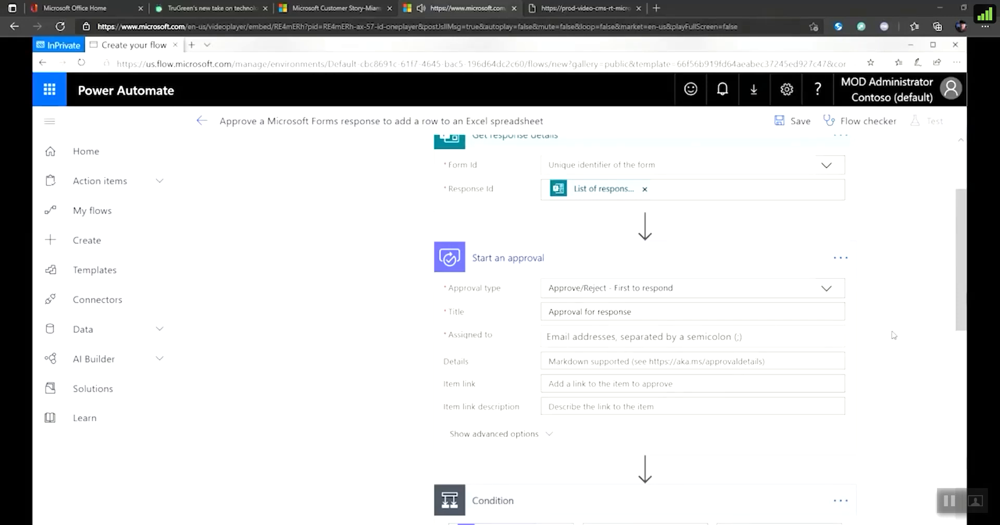
pyautogui.scroll(-2, 894, 336)
pyautogui.scroll(-2, 893, 334)
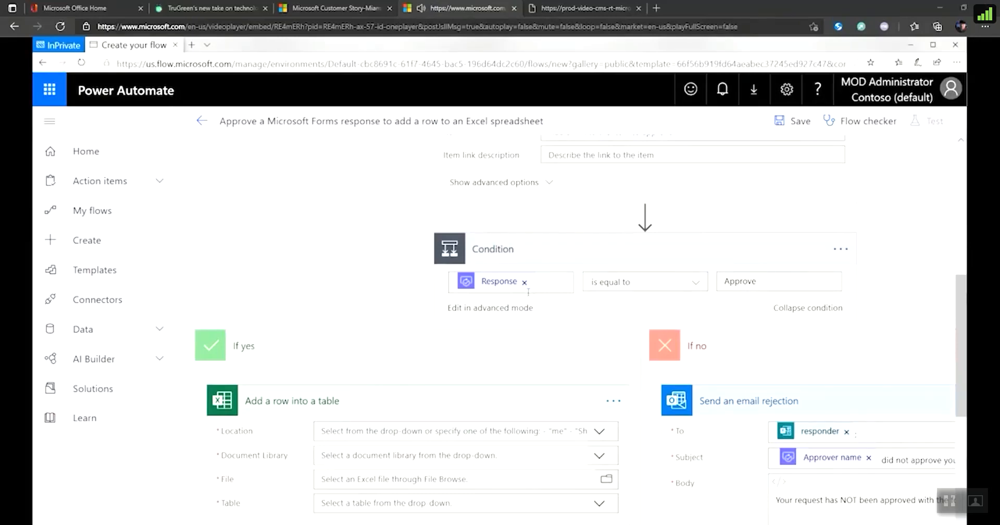
# - Examine the approval flow's If yes and If no branches, including the Excel row and the approval and rejection email steps
pyautogui.scroll(-1, 313, 289)
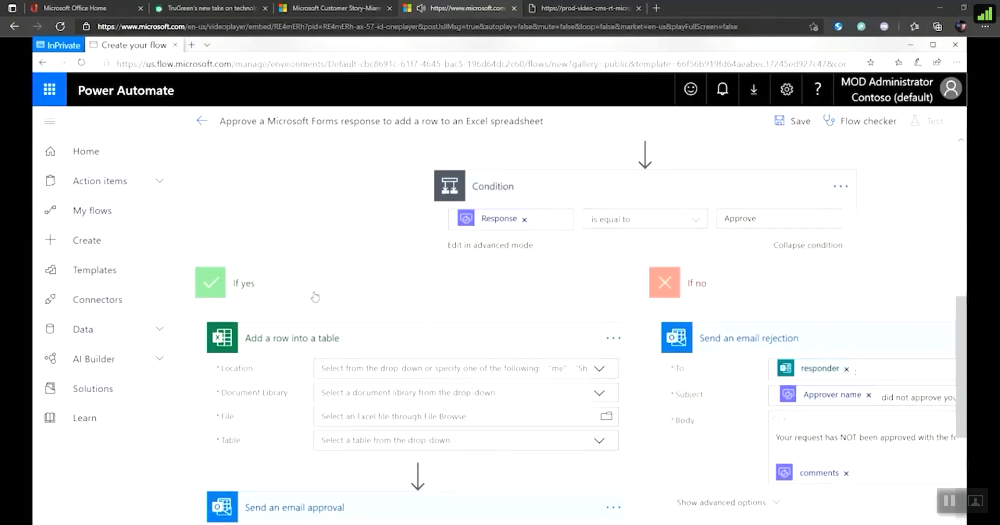
pyautogui.scroll(-1, 603, 338)
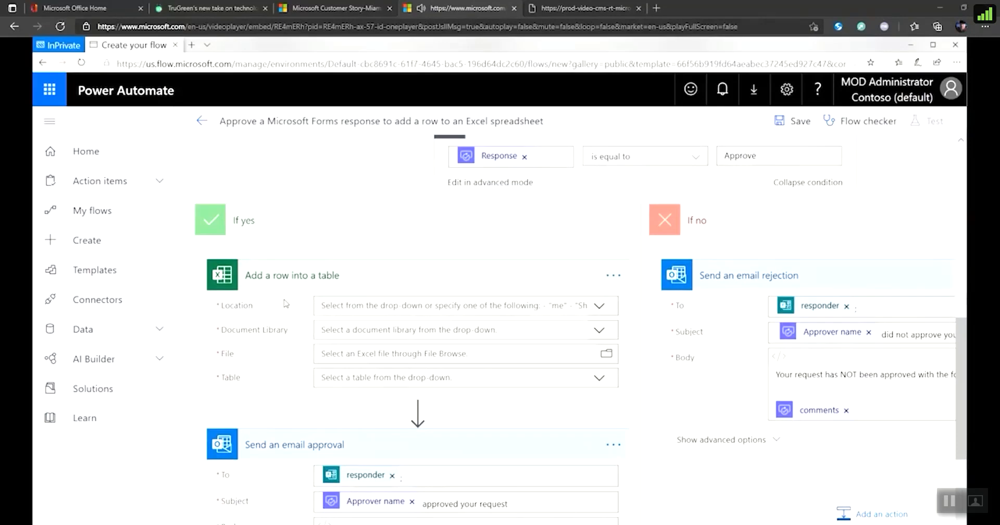
pyautogui.scroll(-1, 625, 331)
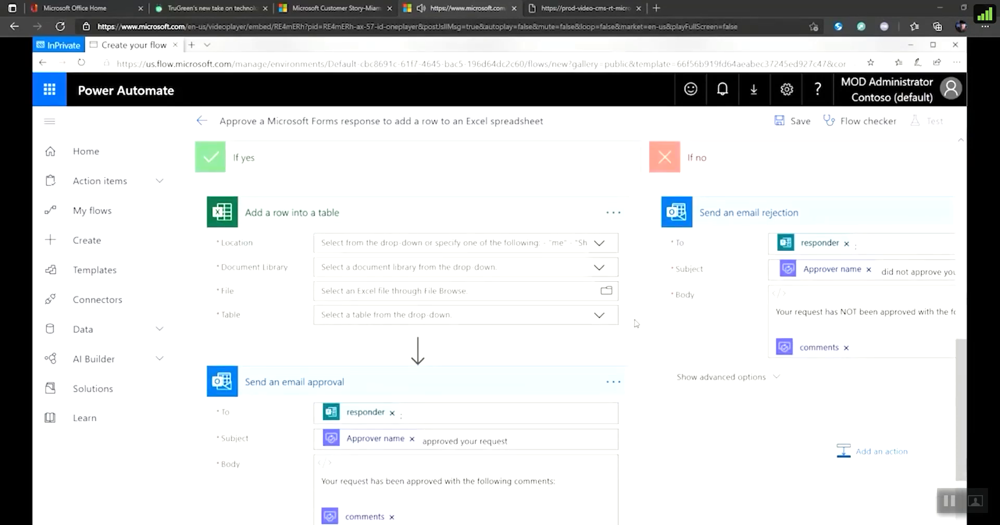
pyautogui.scroll(2, 636, 323)
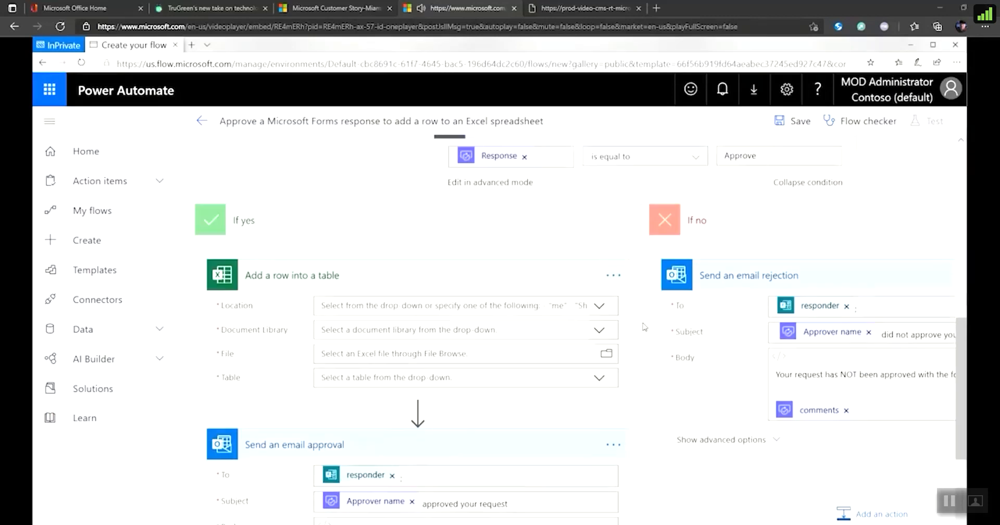
pyautogui.hscroll(3, 650, 308)
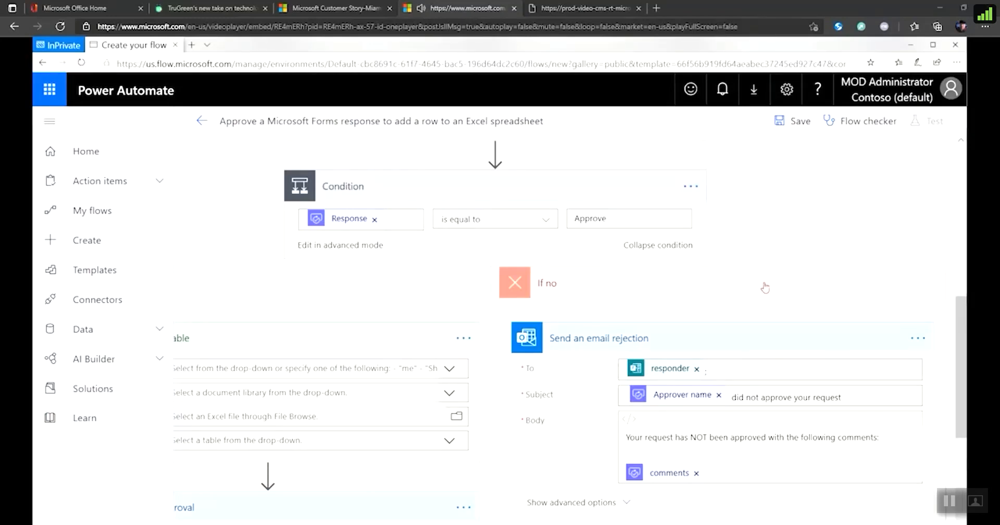
pyautogui.scroll(1, 791, 253)
pyautogui.scroll(10, 792, 252)
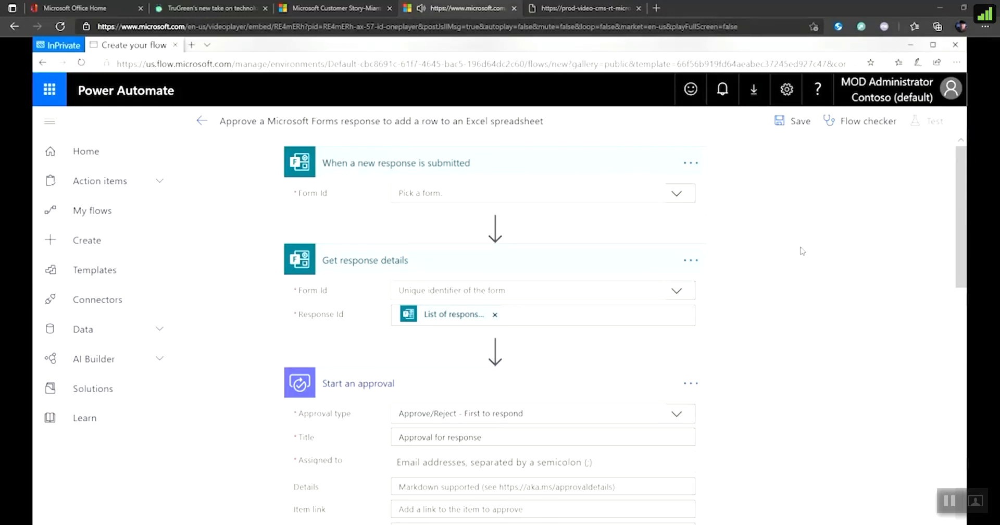
# - Insert a new action after Get response details and browse the actions offered by the Microsoft Teams connector
pyautogui.moveTo(496, 353)
pyautogui.click(498, 353)
pyautogui.click(524, 374)
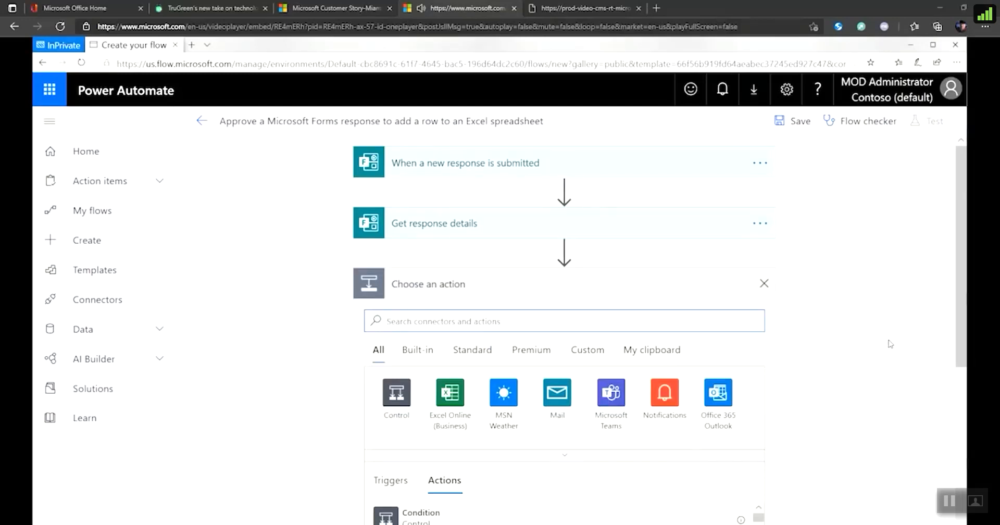
pyautogui.click(610, 398)
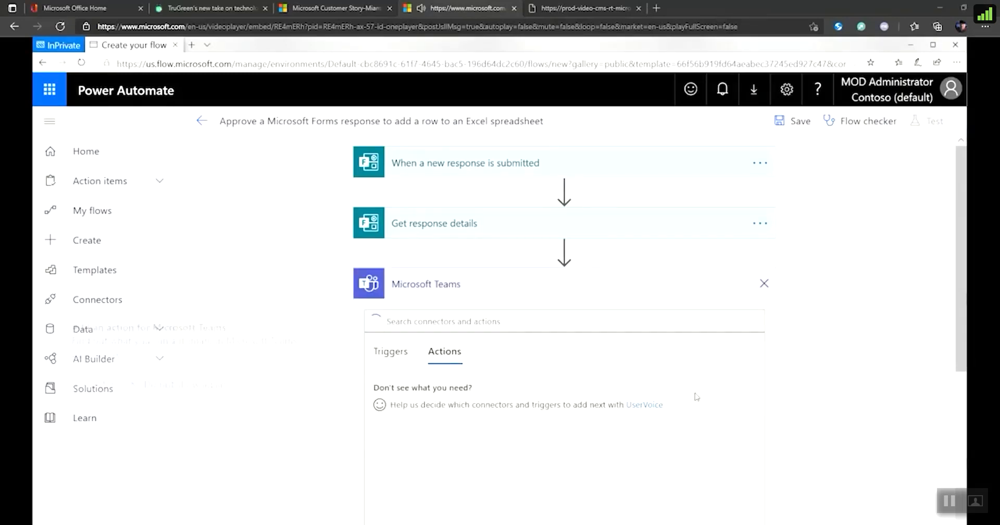
pyautogui.scroll(-3, 895, 373)
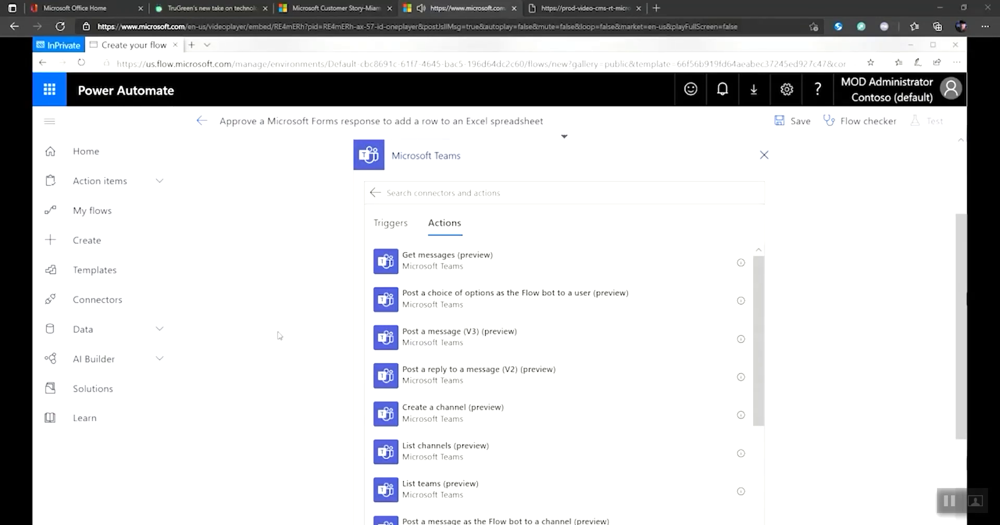
# - Leave the template editor for the flow creation page and look over the ways to start a flow
pyautogui.click(164, 248)
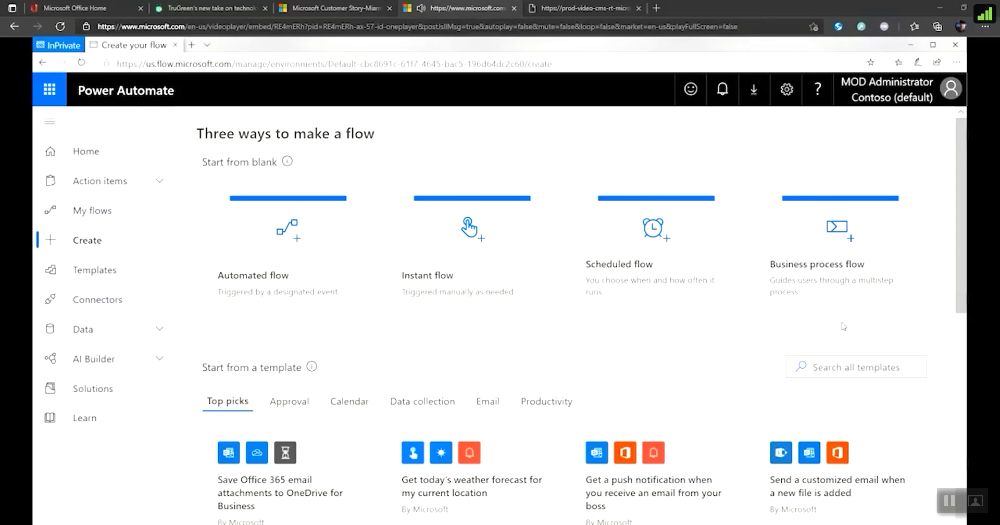
pyautogui.scroll(-2, 843, 326)
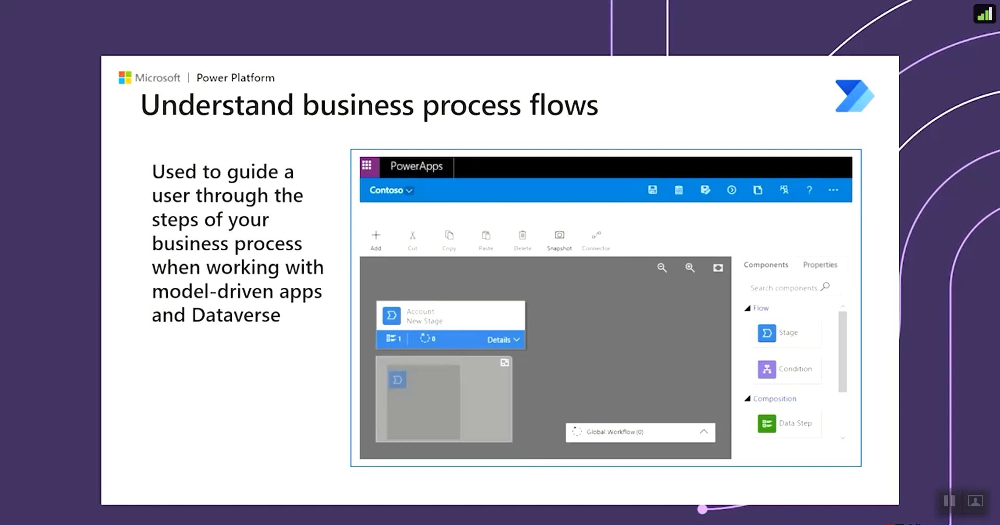
# - Switch to the Connected Operations record in the Innovation Challenge app and review its Setup and Track stages
pyautogui.hotkey('alt', 'Tab')
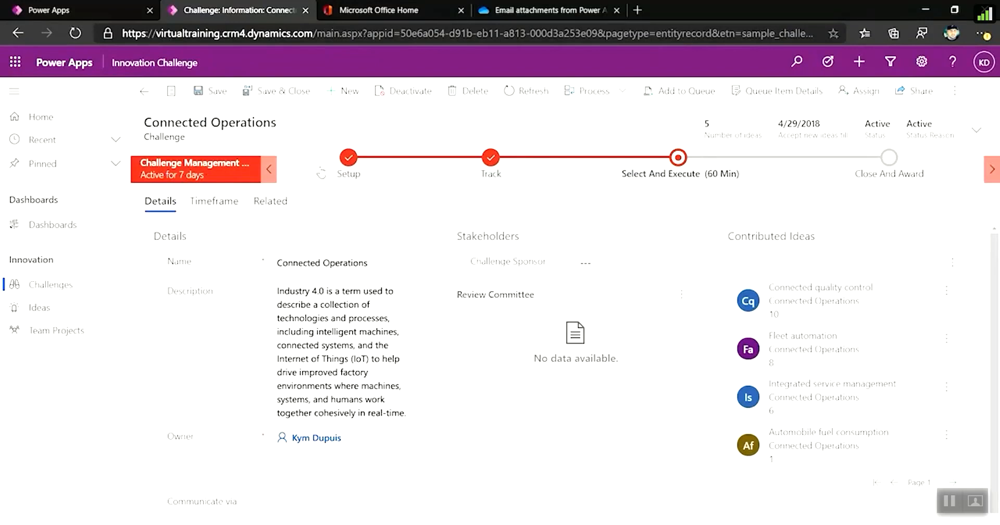
pyautogui.click(360, 171)
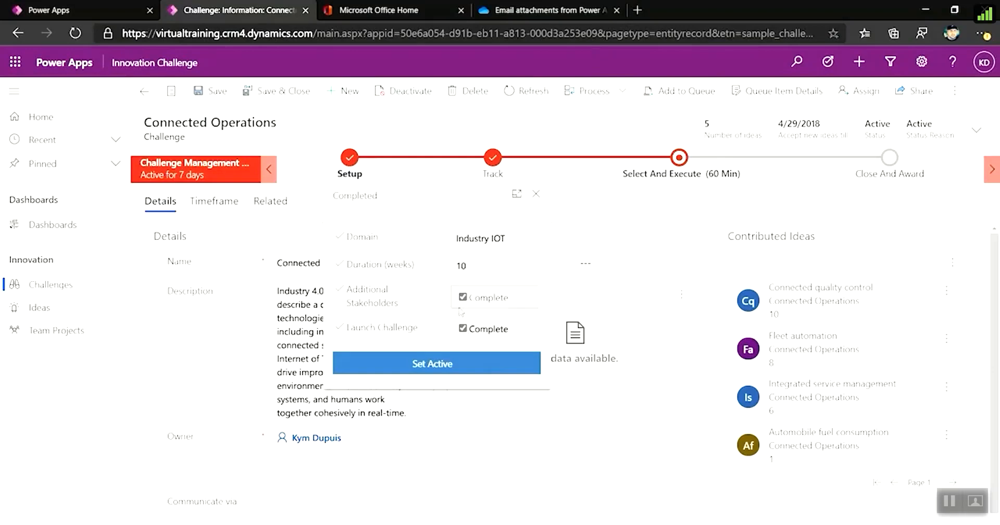
pyautogui.click(494, 160)
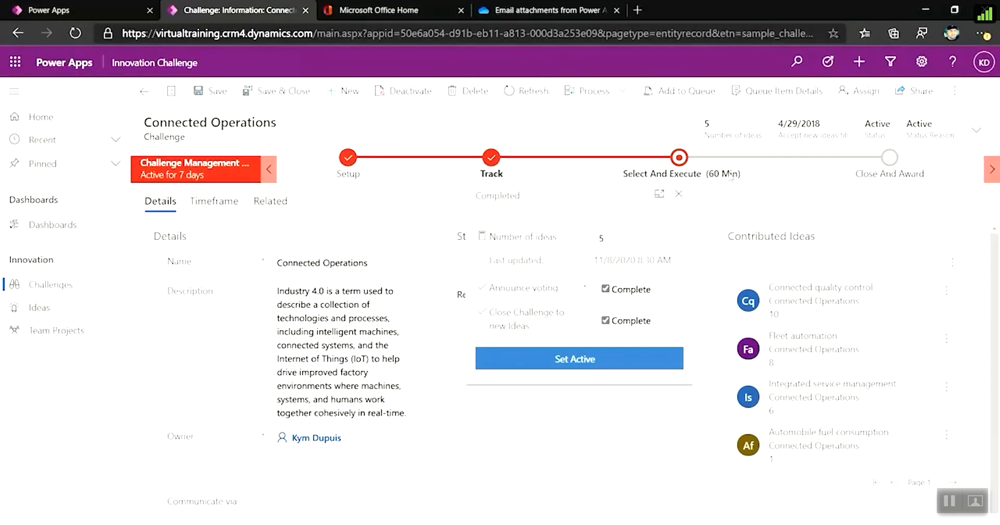
# - Mark Kickoff final review and Review Ideas complete in the Select And Execute stage and advance the challenge to the next stage
pyautogui.click(679, 165)
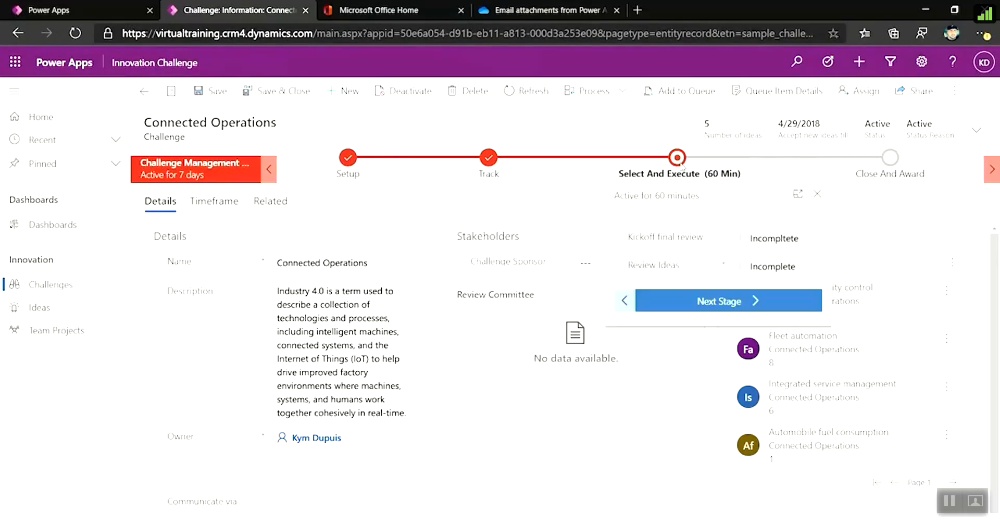
pyautogui.click(744, 238)
pyautogui.click(751, 305)
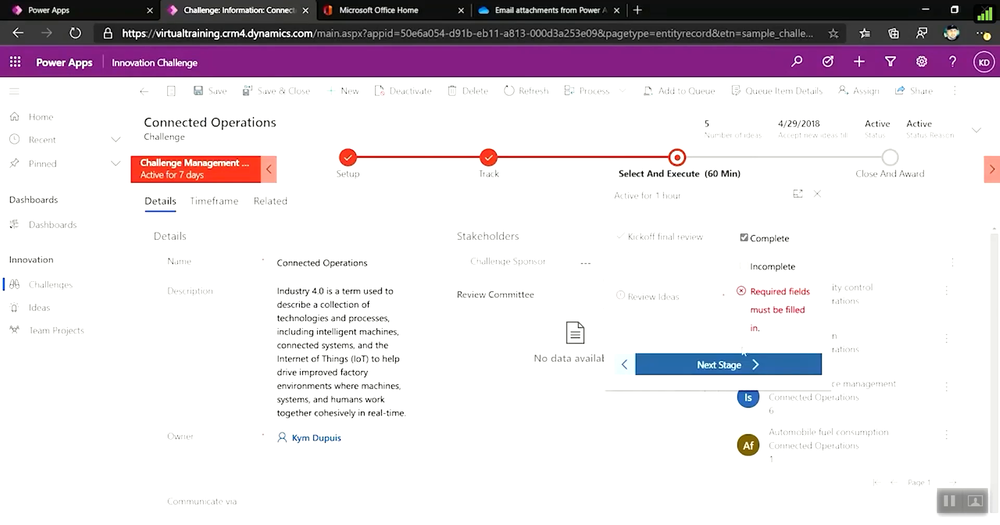
pyautogui.click(746, 271)
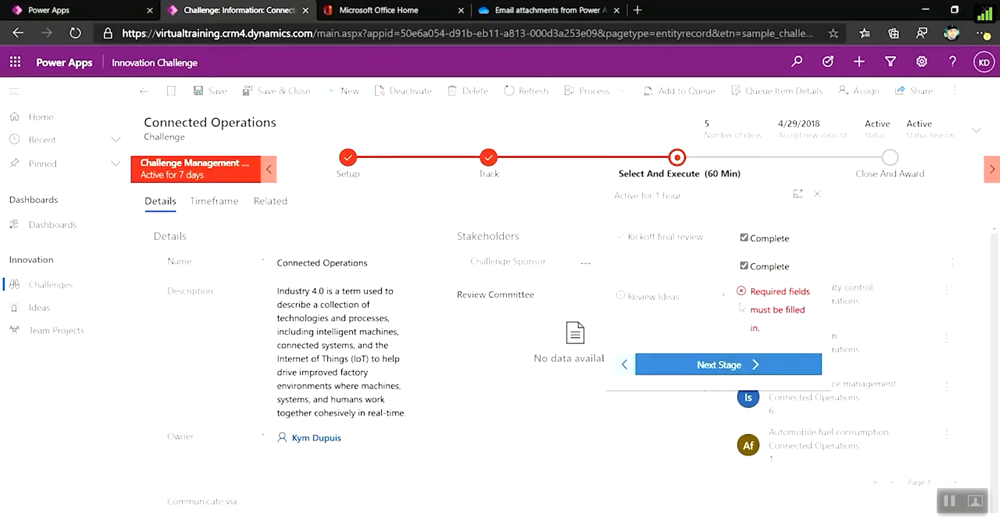
pyautogui.click(728, 366)
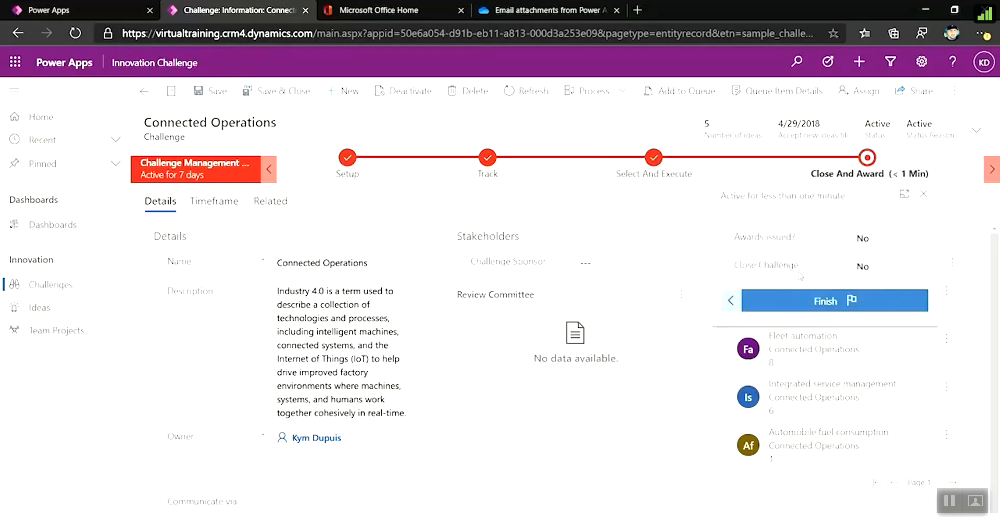
# - Set Awards issued? and Close Challenge to Yes in the Close And Award stage, finish the process and dismiss the stage details
pyautogui.click(856, 238)
pyautogui.click(858, 267)
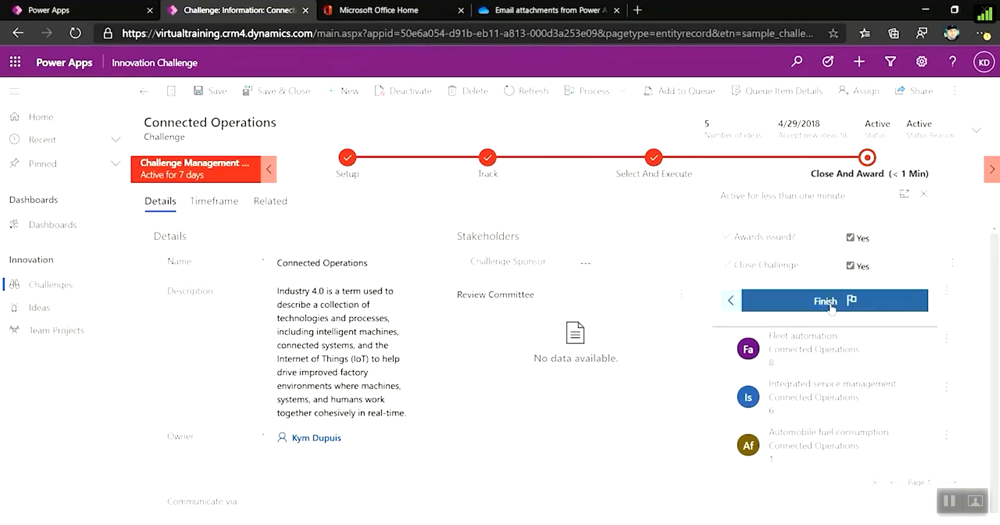
pyautogui.click(829, 305)
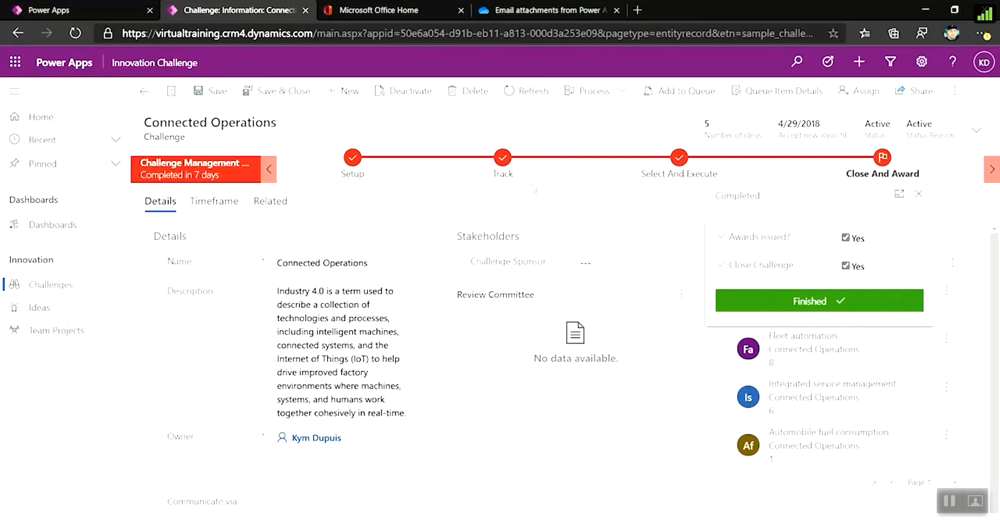
pyautogui.click(559, 151)
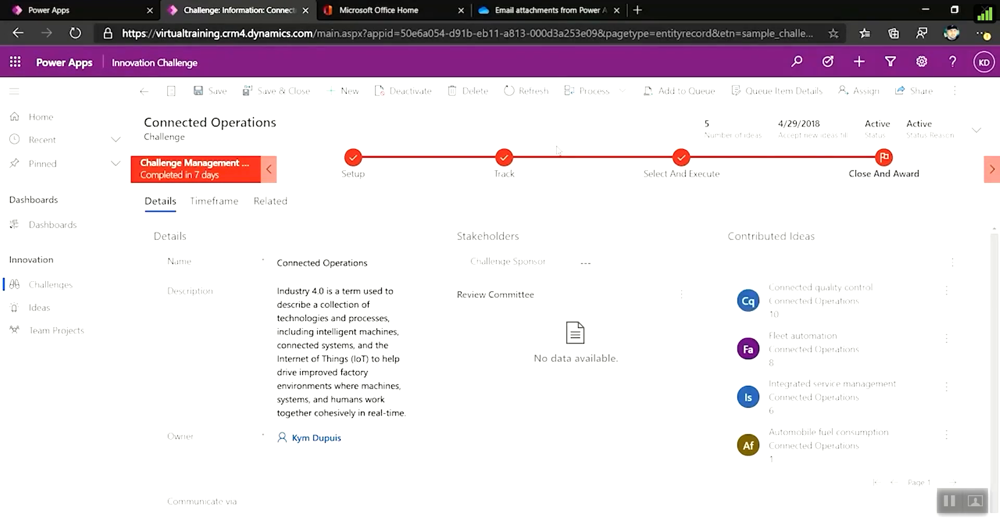
# - Close the challenge record and create a business process flow named Risk Report Progress for the Risk Report entity
pyautogui.hotkey('ctrl', 'w')
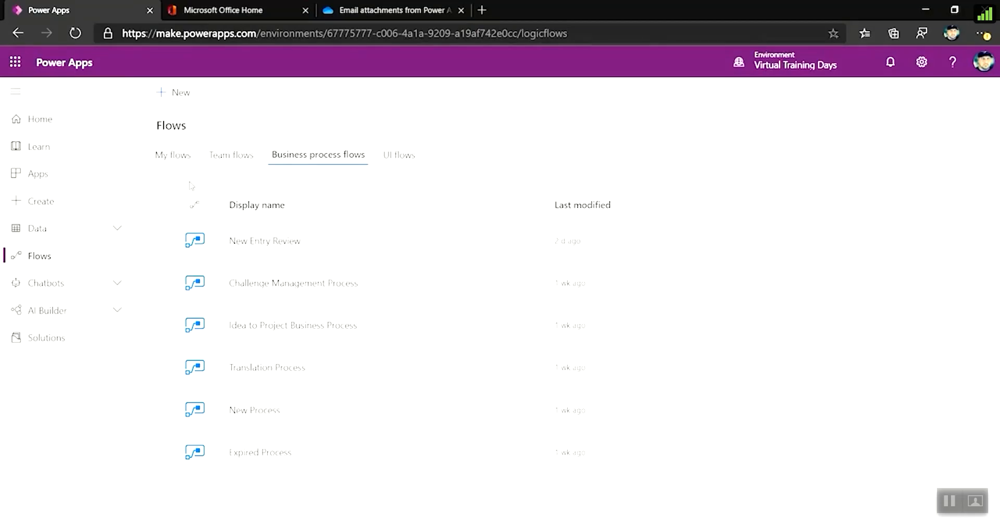
pyautogui.click(174, 99)
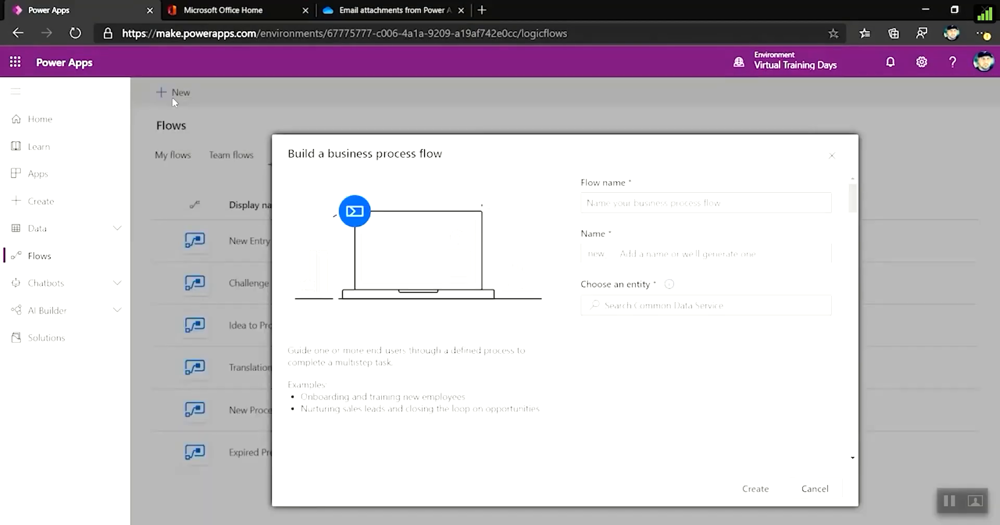
pyautogui.click(612, 202)
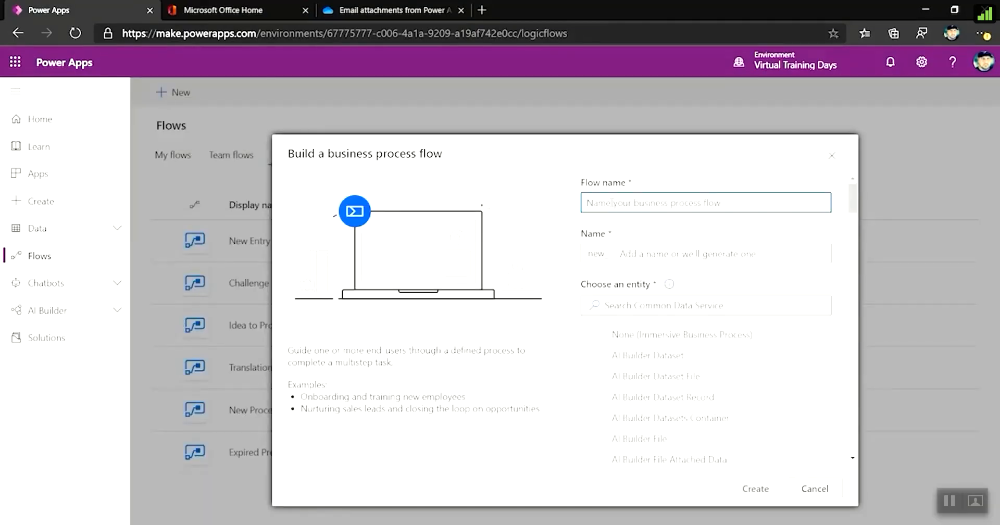
pyautogui.write('Risk Report Progress')
pyautogui.click(669, 257)
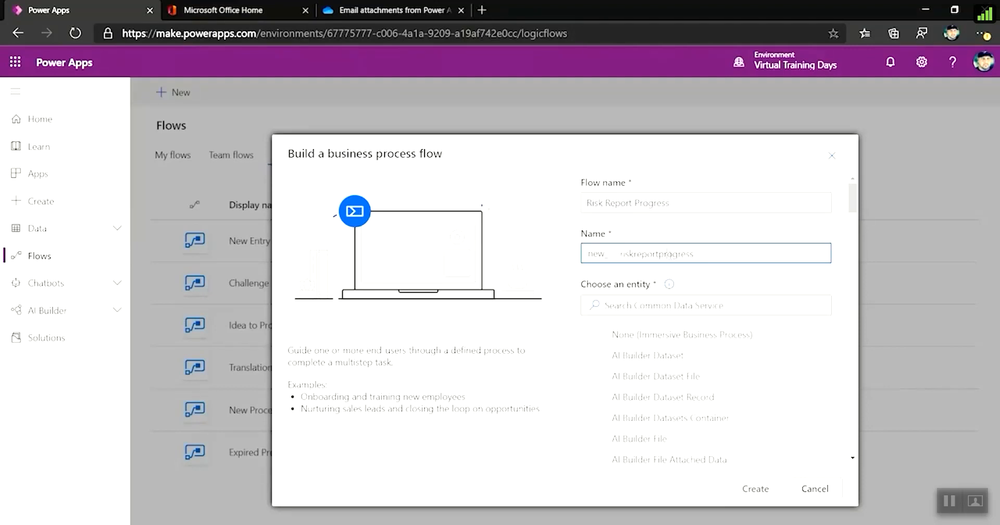
pyautogui.click(709, 303)
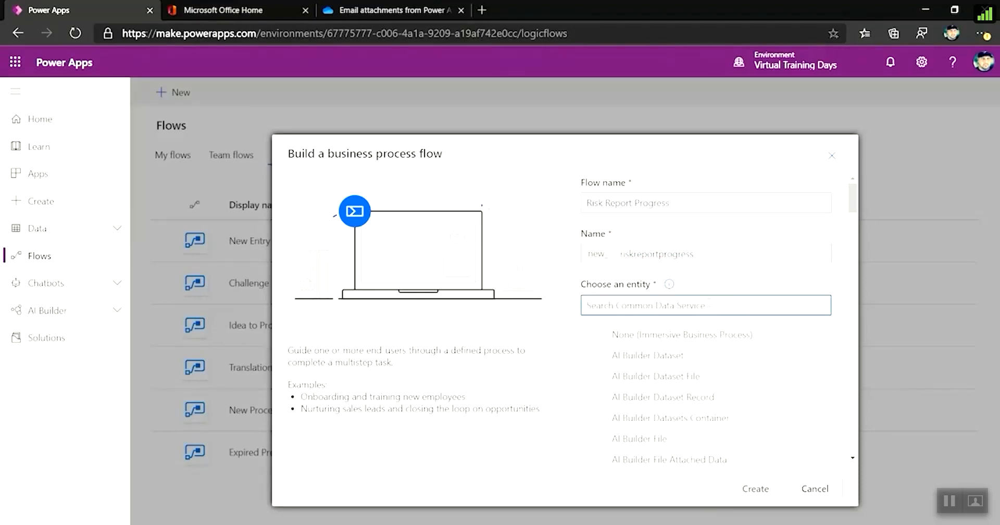
pyautogui.write('risk')
pyautogui.click(666, 341)
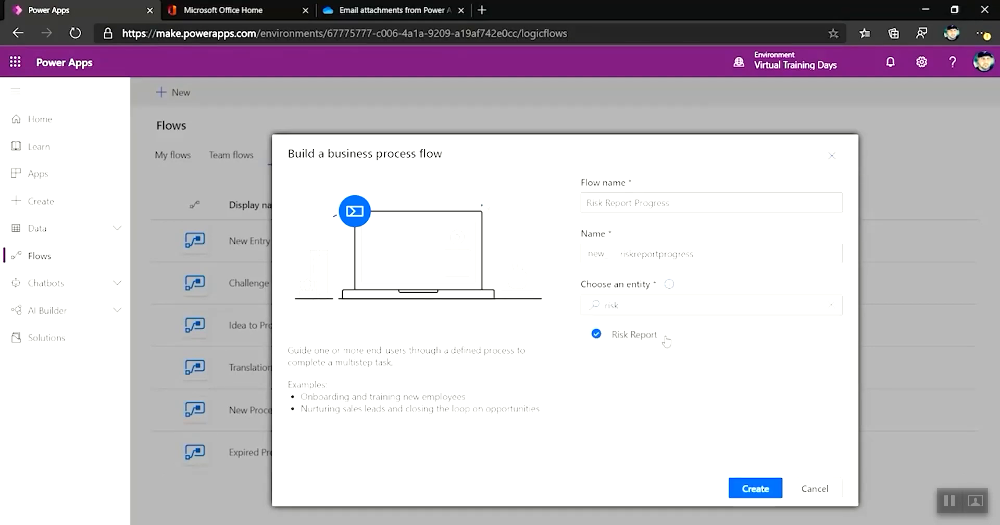
pyautogui.click(770, 495)
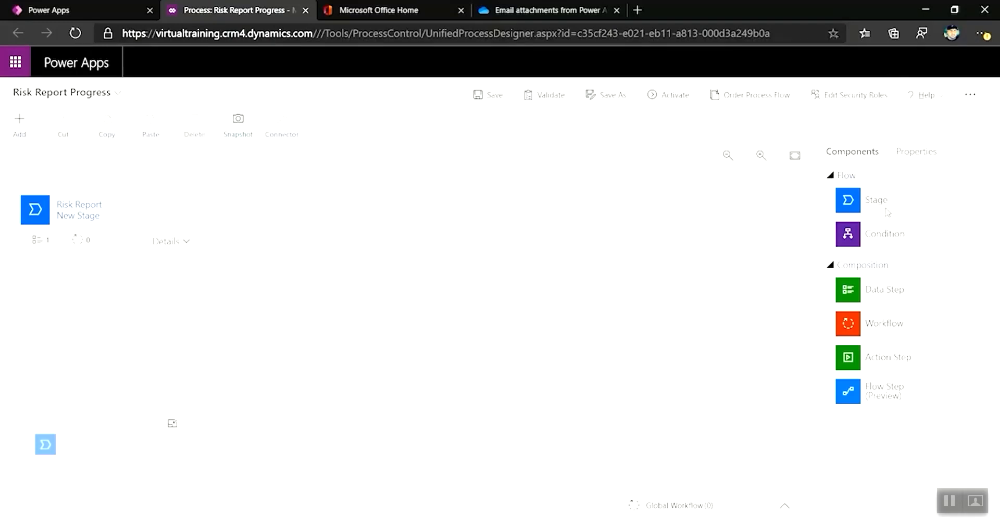
# - Add three more stages in a row after the first stage of the Risk Report Progress flow
pyautogui.moveTo(880, 202); pyautogui.dragTo(221, 242)
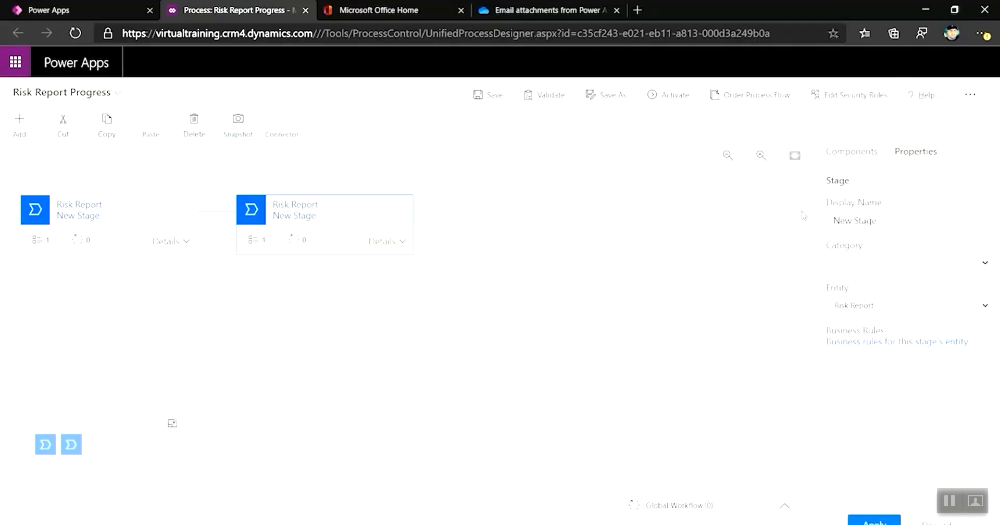
pyautogui.click(860, 152)
pyautogui.moveTo(858, 197); pyautogui.dragTo(439, 238)
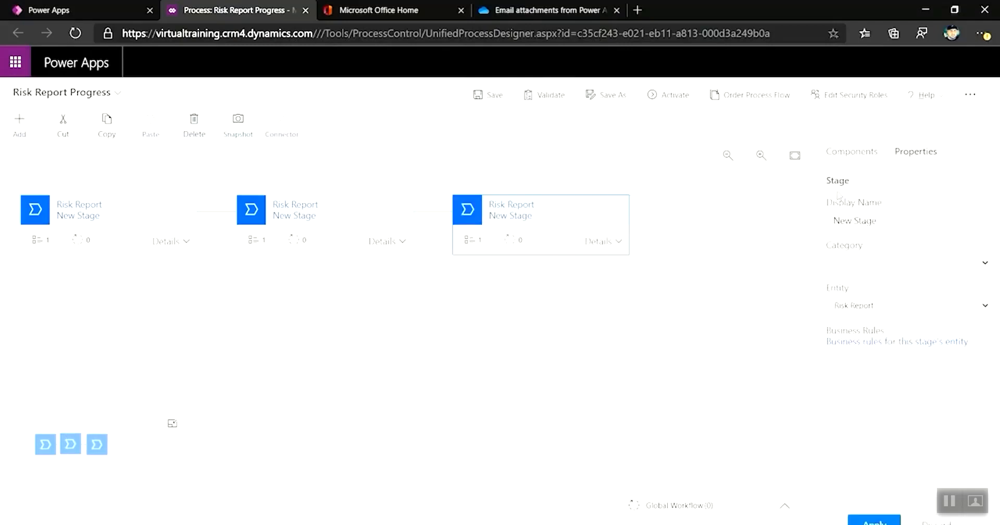
pyautogui.click(853, 150)
pyautogui.moveTo(879, 217); pyautogui.dragTo(655, 228)
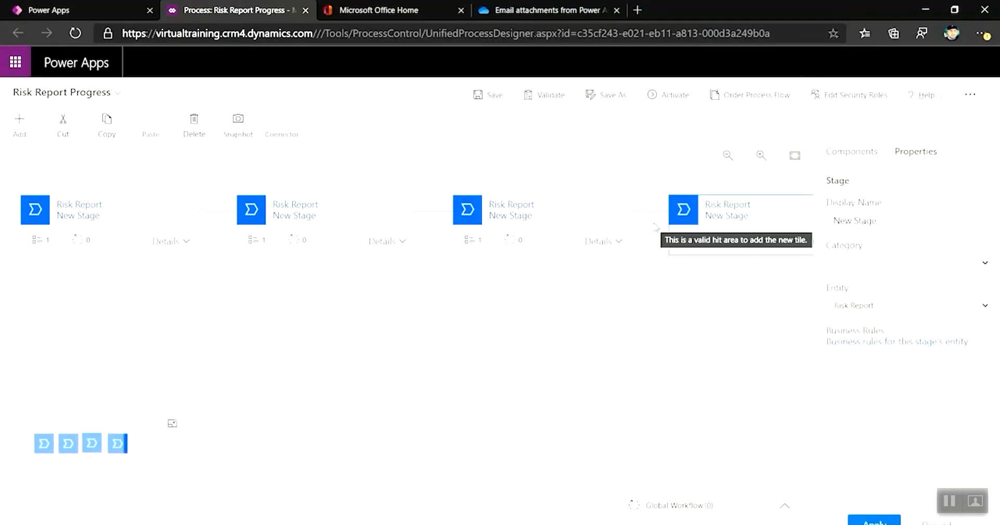
# - Set the first stage's display name to Reported and apply the change
pyautogui.click(132, 218)
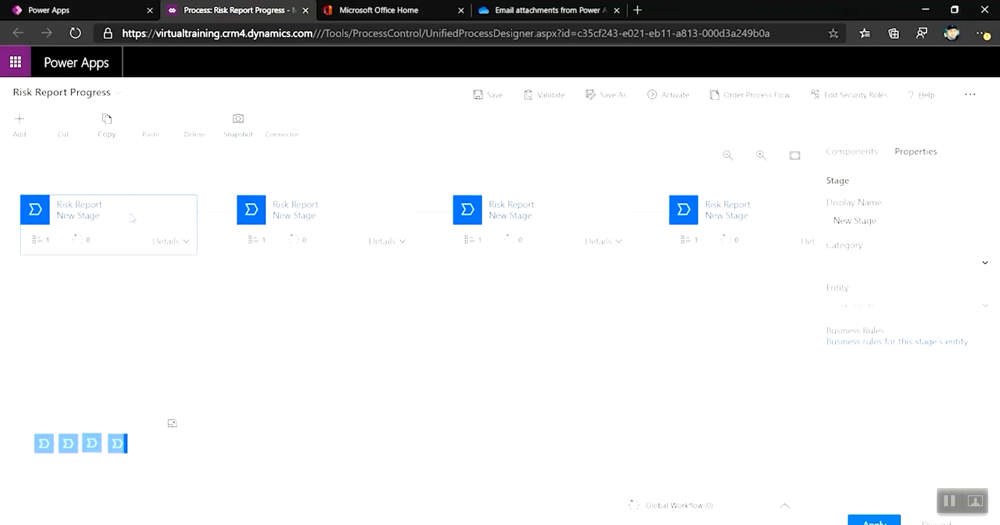
pyautogui.moveTo(898, 227); pyautogui.dragTo(733, 214)
pyautogui.write('Reported')
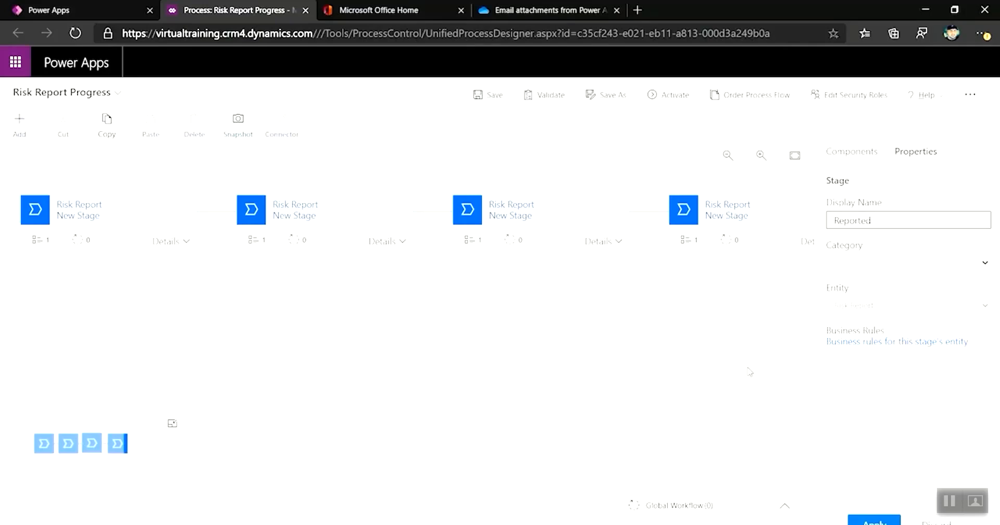
pyautogui.click(875, 520)
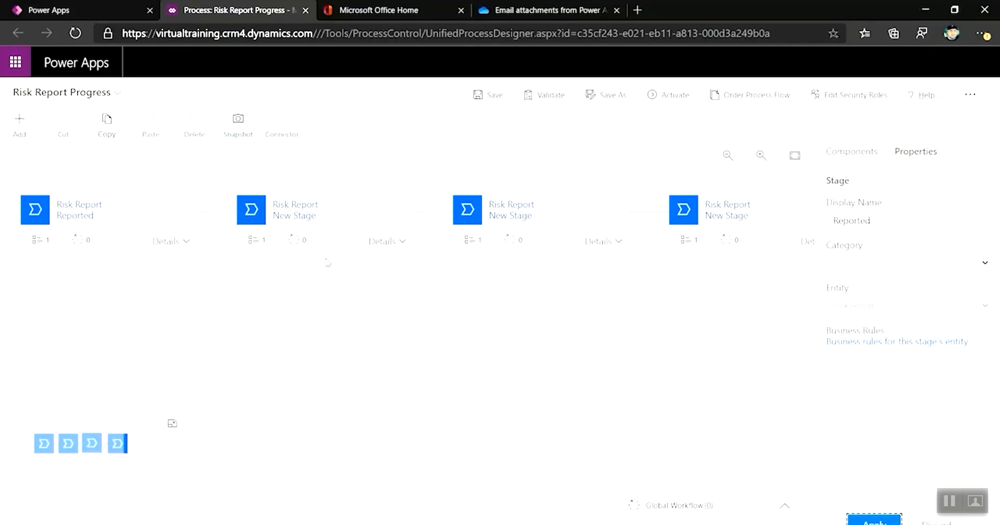
# - Set the second stage's display name to Under Investigation and apply the change
pyautogui.click(337, 209)
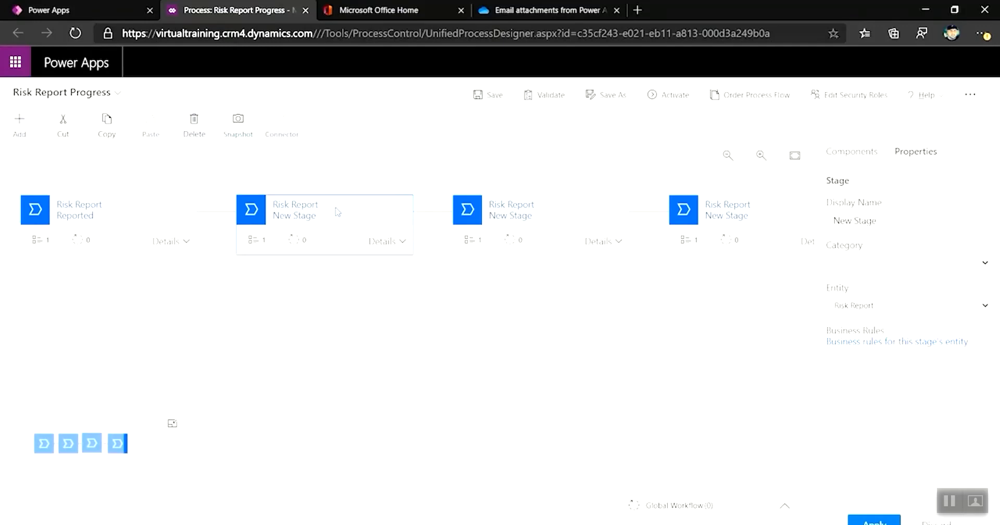
pyautogui.click(854, 221)
pyautogui.hotkey('ctrl', 'a')
pyautogui.write('Under Investigation')
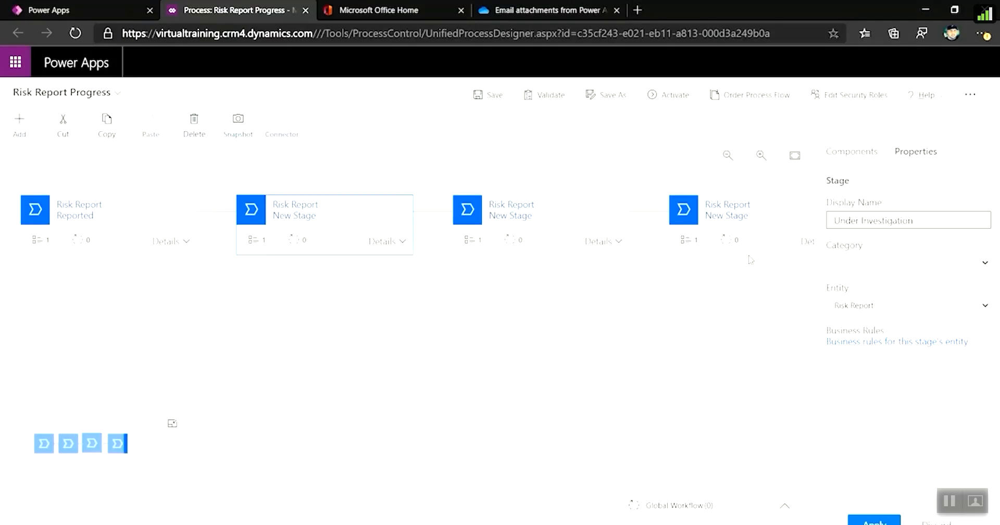
pyautogui.click(860, 517)
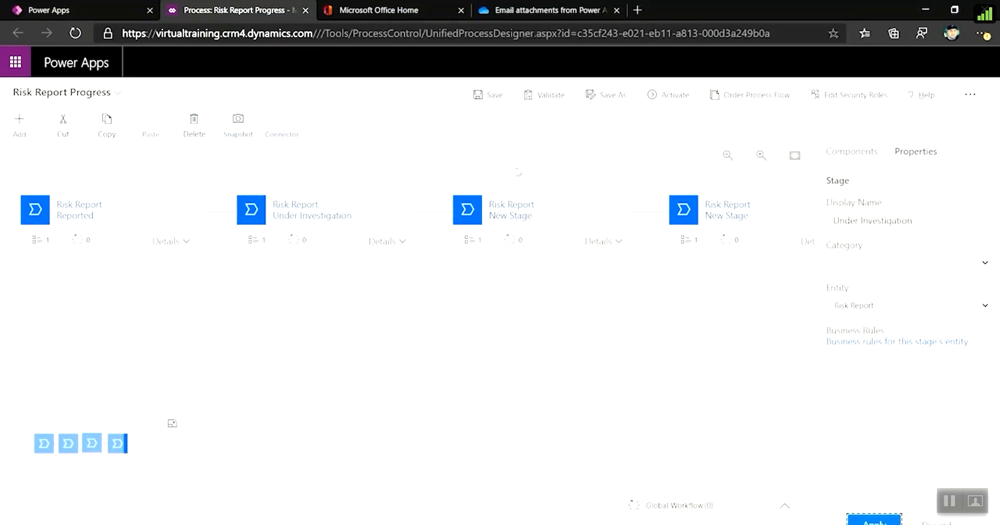
# - Rename the third stage as Assigned to be resolved and apply the change
pyautogui.click(575, 220)
pyautogui.click(900, 225)
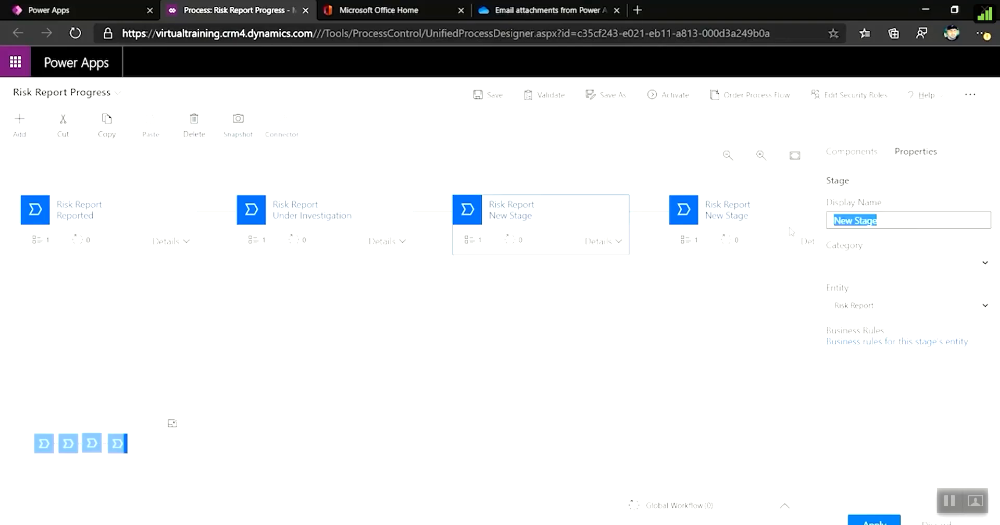
pyautogui.write('Assigned to be resa')
pyautogui.write('ed')
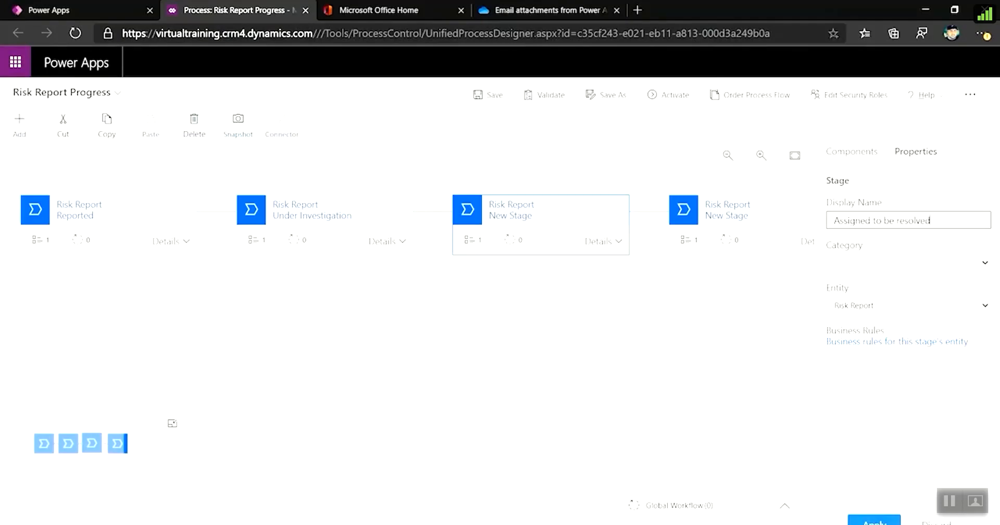
pyautogui.click(874, 520)
# - Rename the fourth stage as Resolved and apply the change
pyautogui.click(782, 211)
pyautogui.tripleClick(907, 226)
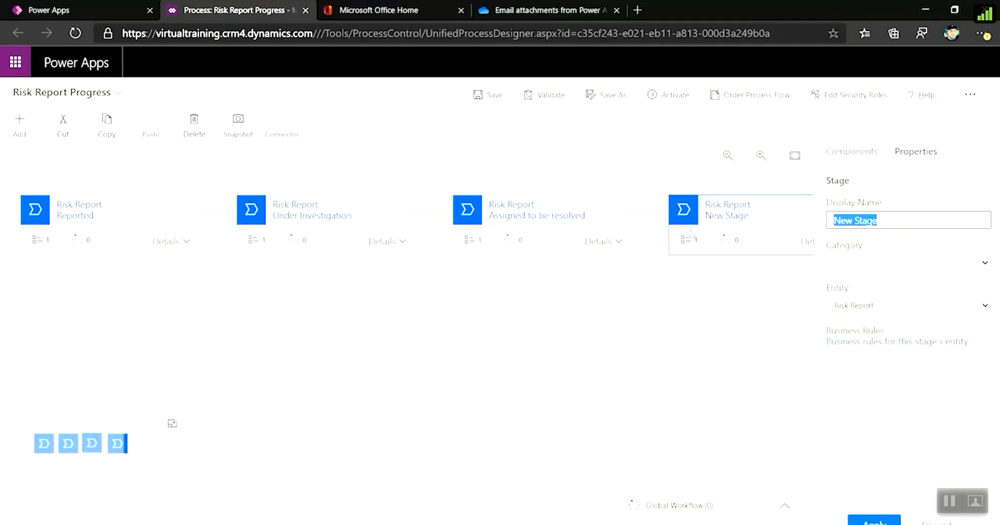
pyautogui.write('R')
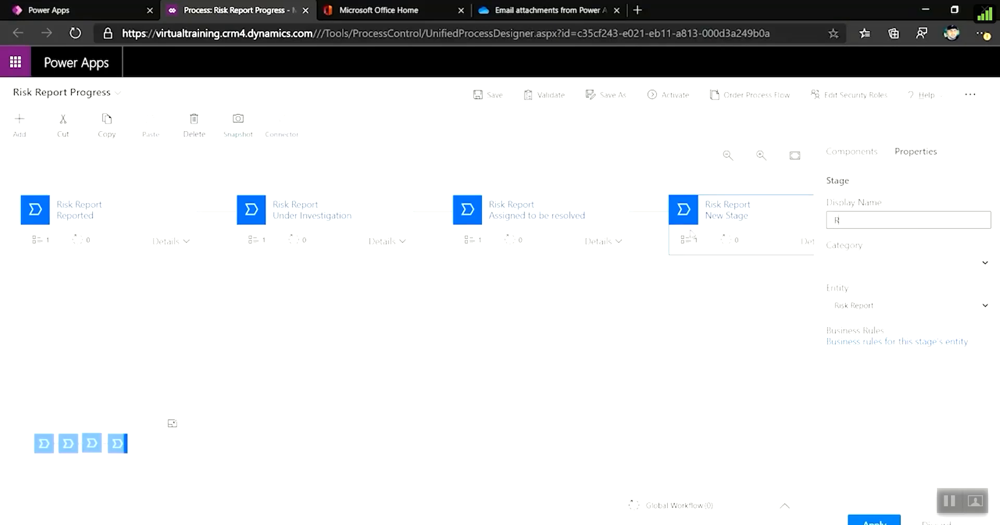
pyautogui.write('Resolvred')
pyautogui.click(874, 521)
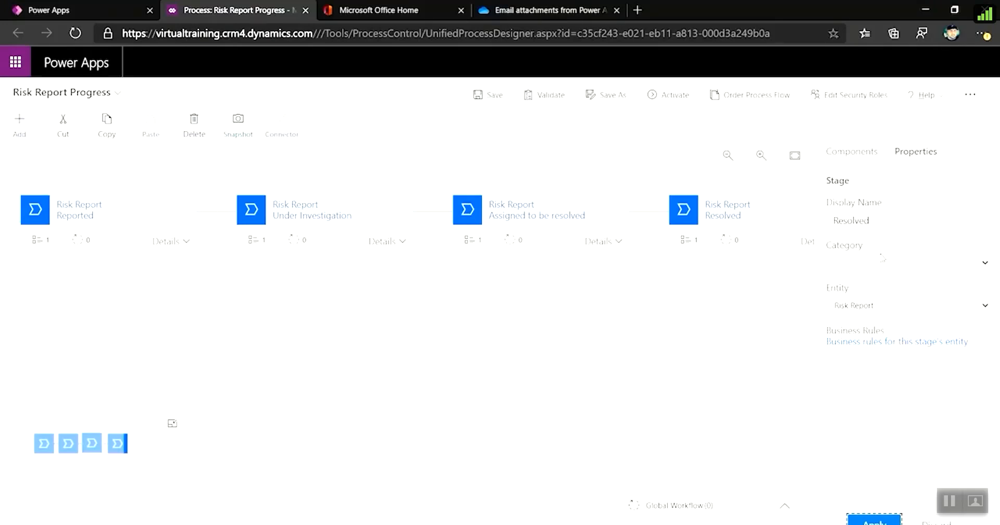
# - Examine the entity and category choices available for the Resolved stage without changing them
pyautogui.click(907, 306)
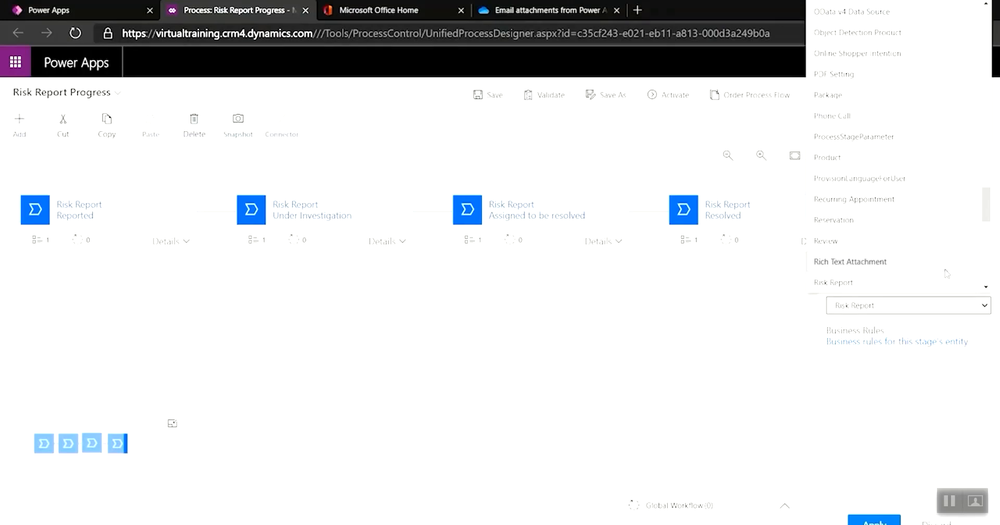
pyautogui.click(710, 376)
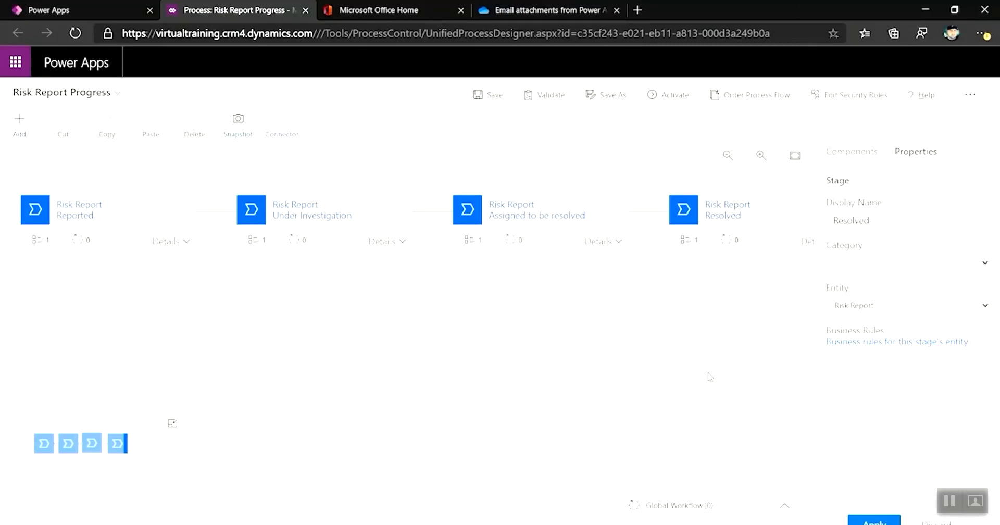
pyautogui.click(952, 266)
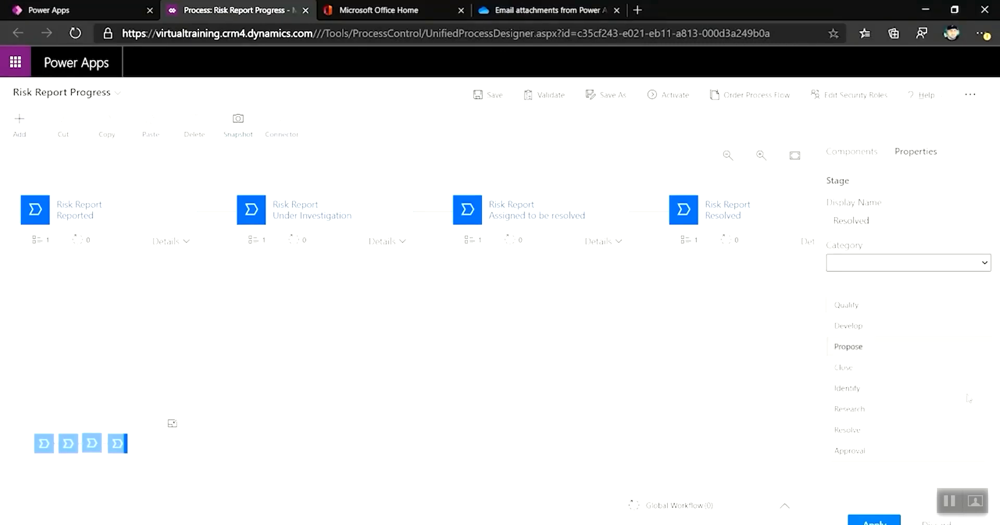
pyautogui.click(954, 271)
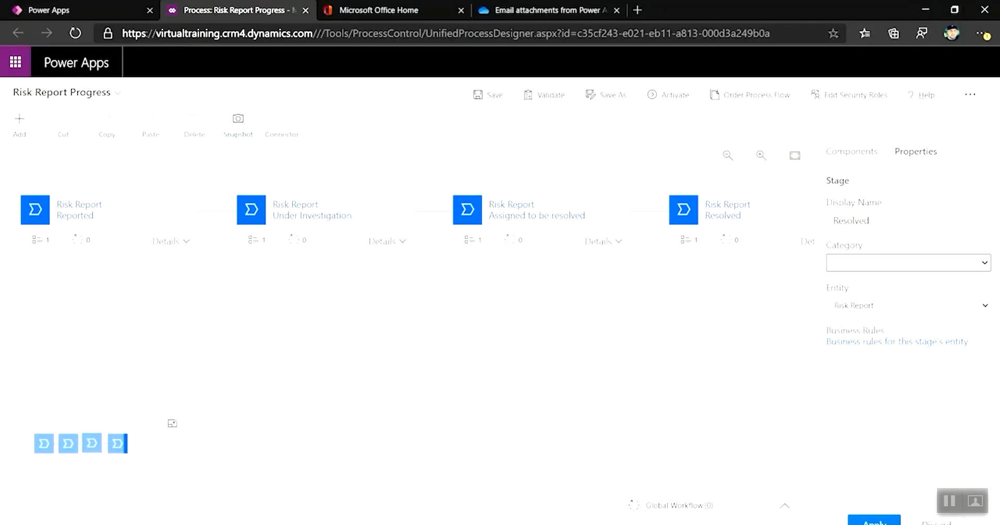
pyautogui.click(688, 396)
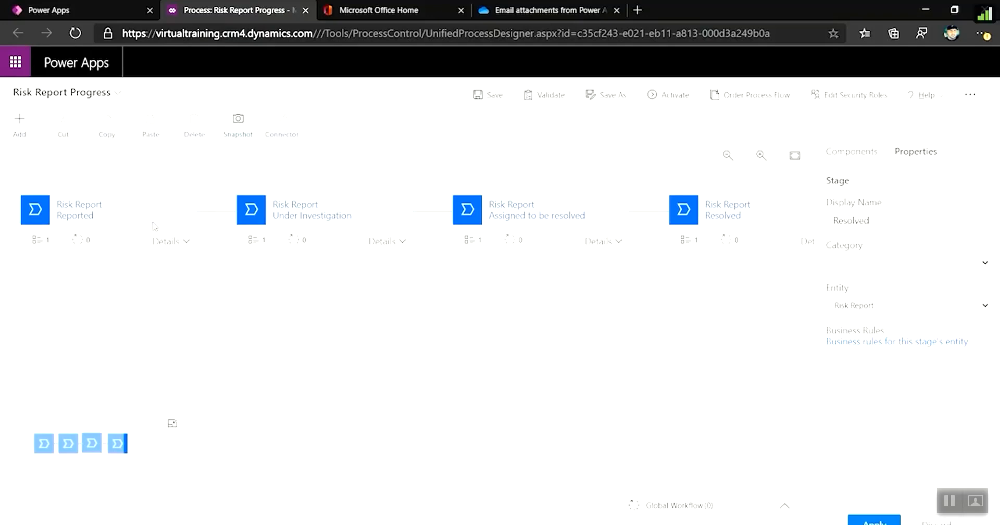
# - Name the Reported stage's first data step Name, link it to the Name field and apply
pyautogui.click(151, 240)
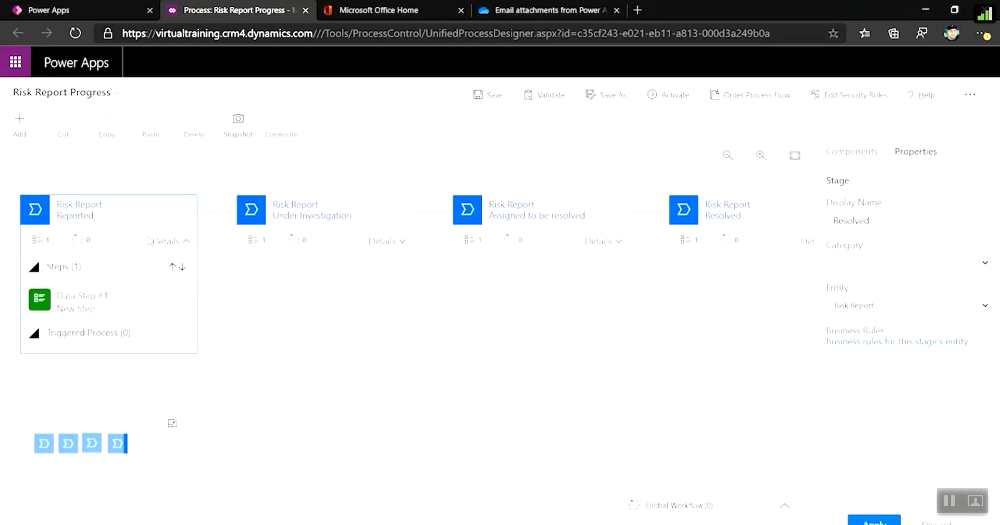
pyautogui.click(101, 301)
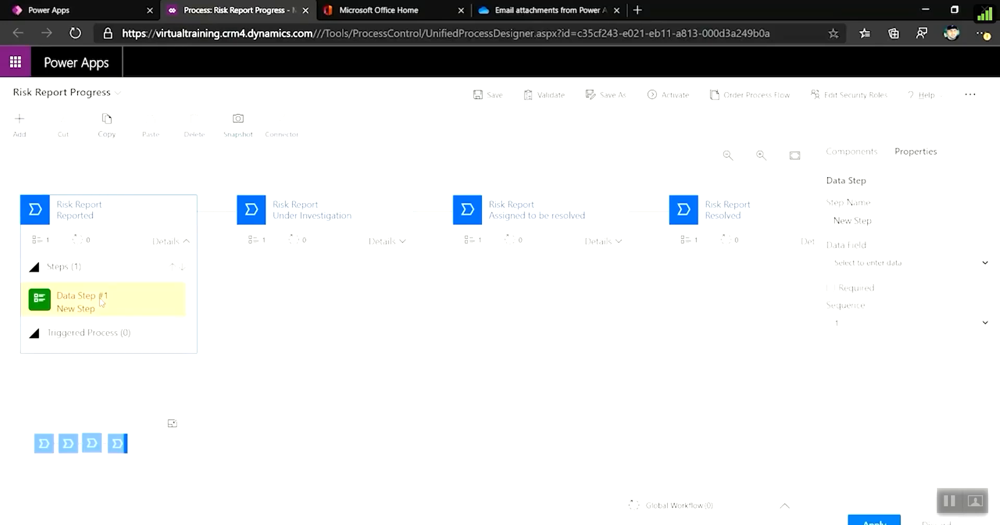
pyautogui.click(908, 223)
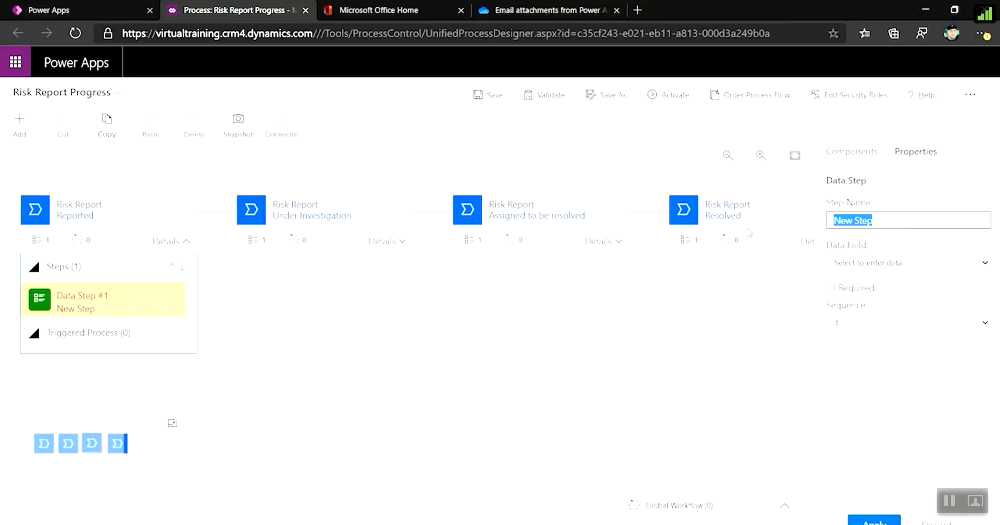
pyautogui.write('Name')
pyautogui.click(915, 264)
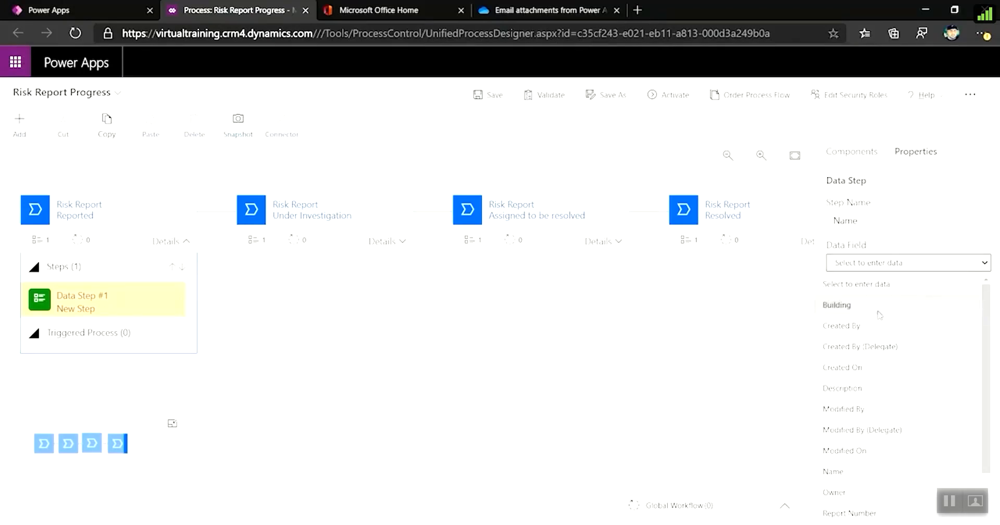
pyautogui.press('n')
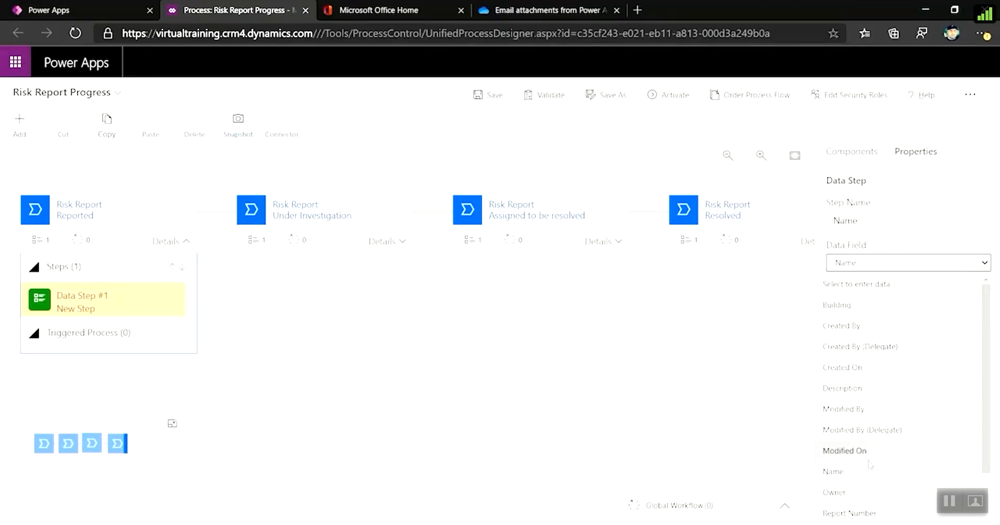
pyautogui.click(867, 470)
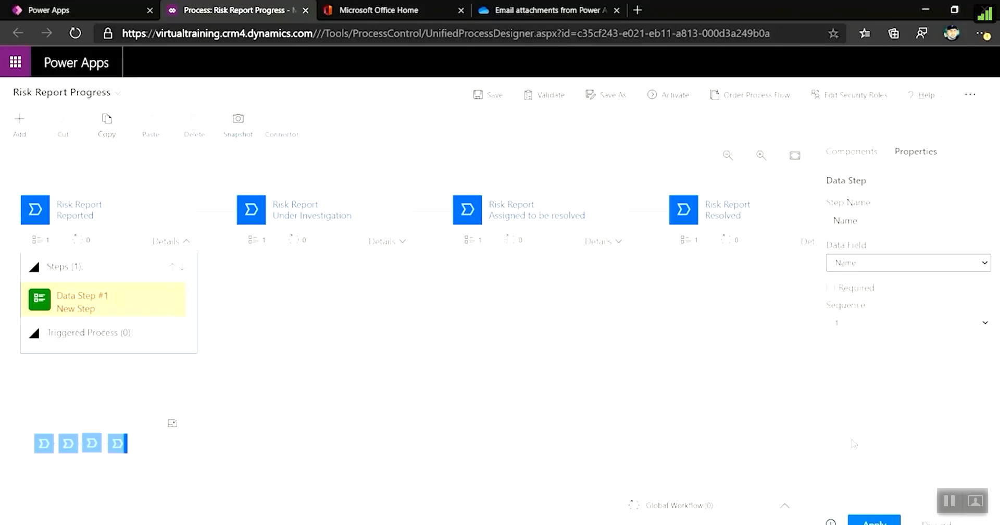
pyautogui.click(873, 520)
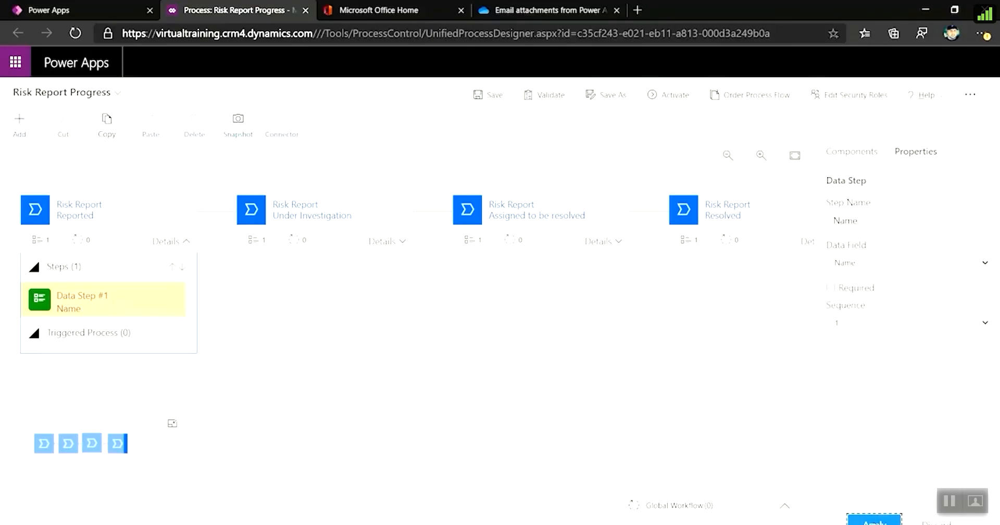
# - Add a second data step to the Reported stage for the Risk Type field, mark it as required and apply
pyautogui.click(848, 152)
pyautogui.moveTo(875, 299); pyautogui.dragTo(82, 321)
pyautogui.click(885, 219)
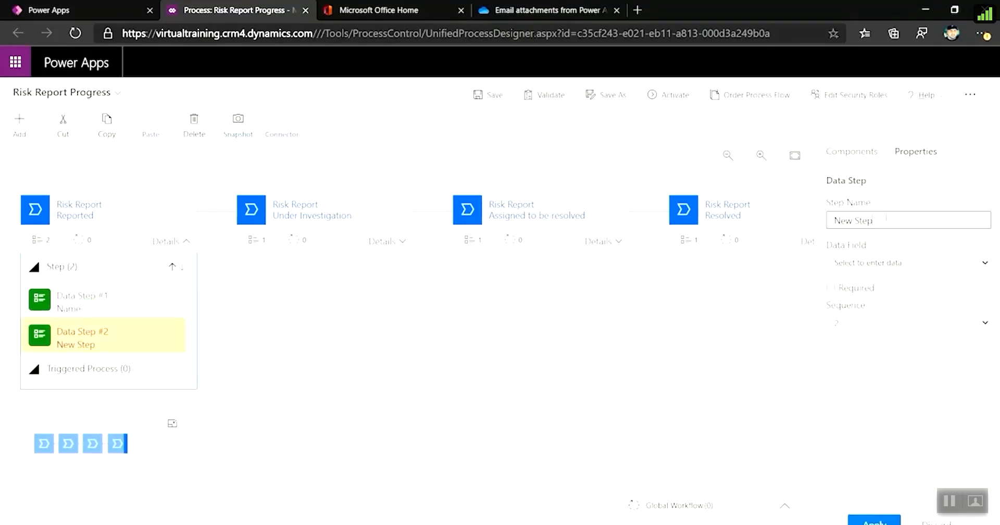
pyautogui.click(887, 263)
pyautogui.scroll(-2, 906, 424)
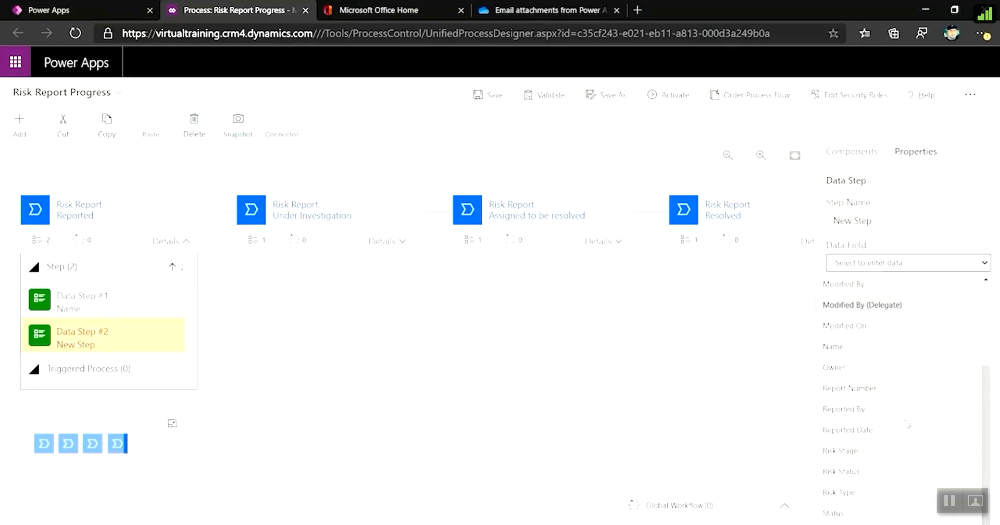
pyautogui.click(867, 490)
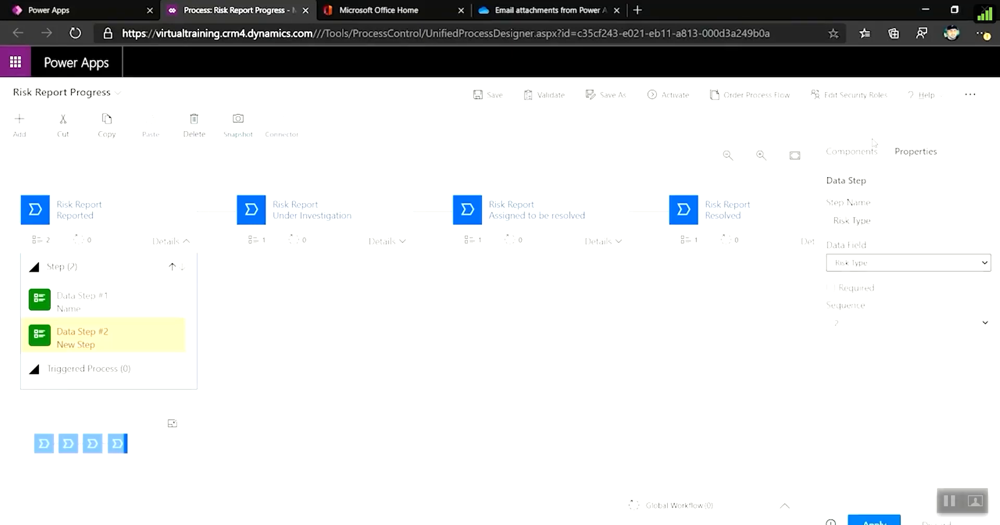
pyautogui.click(873, 520)
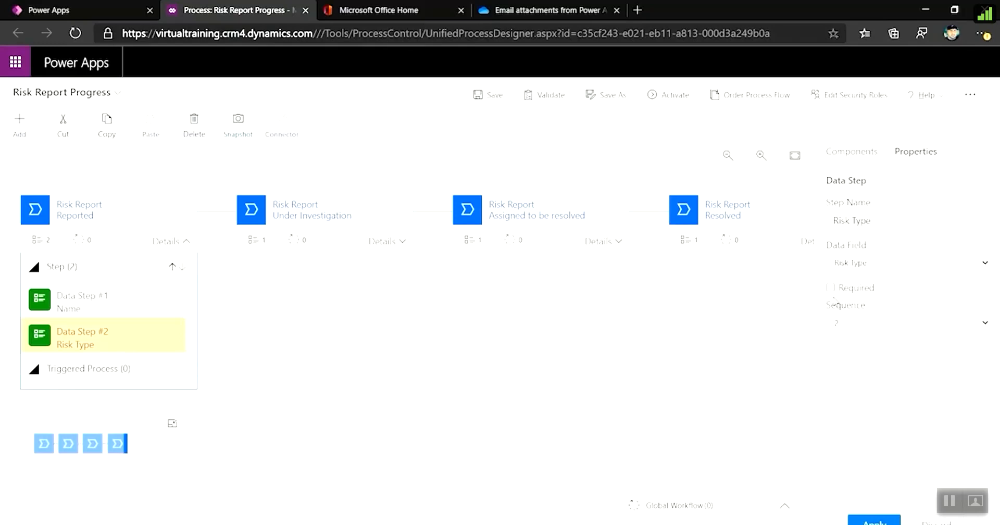
pyautogui.click(830, 288)
pyautogui.click(873, 520)
# - Add a third data step named Report Number to the Reported stage, linked to the Report Number field, and apply
pyautogui.click(848, 161)
pyautogui.moveTo(876, 307); pyautogui.dragTo(83, 357)
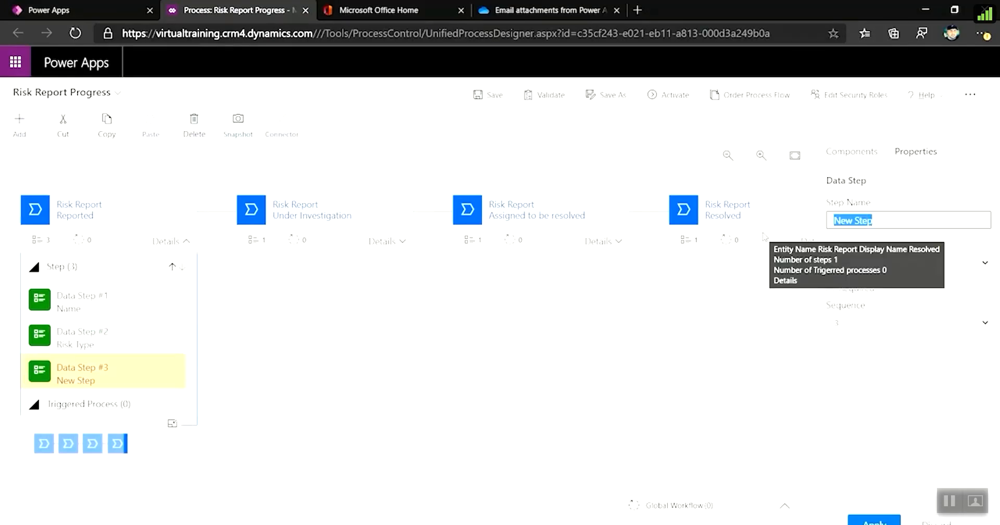
pyautogui.write('REport')
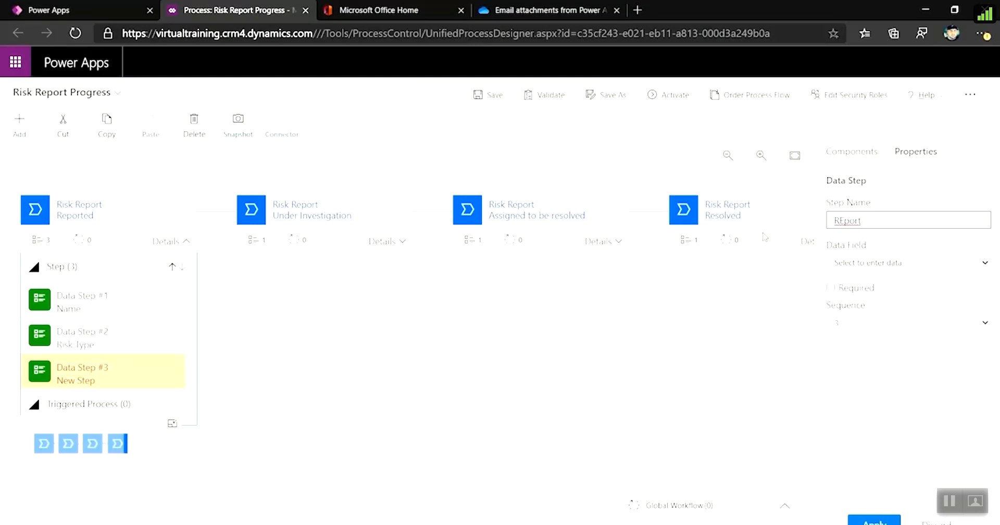
pyautogui.write(' Number')
pyautogui.hotkey('ctrl', 'a')
pyautogui.write('Report Number')
pyautogui.click(882, 263)
pyautogui.scroll(-5, 906, 364)
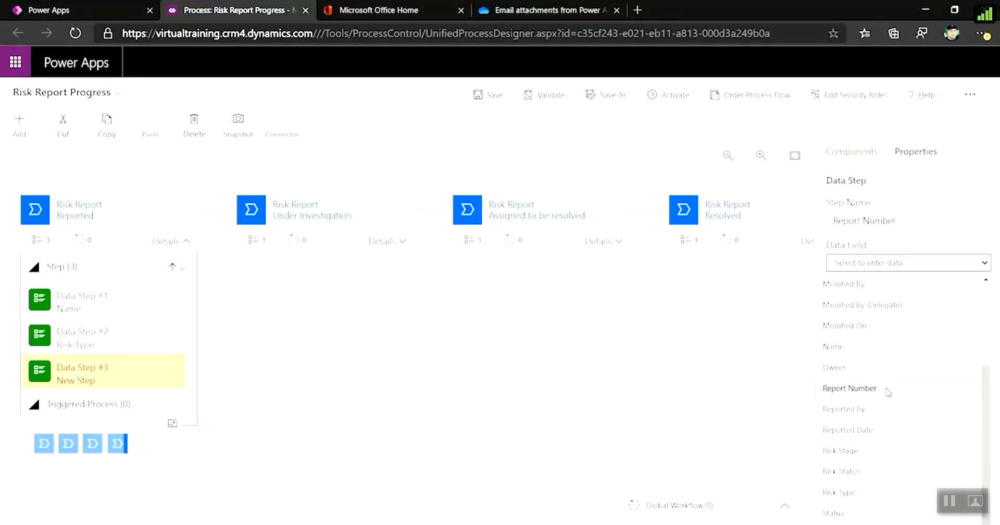
pyautogui.click(849, 388)
pyautogui.click(874, 520)
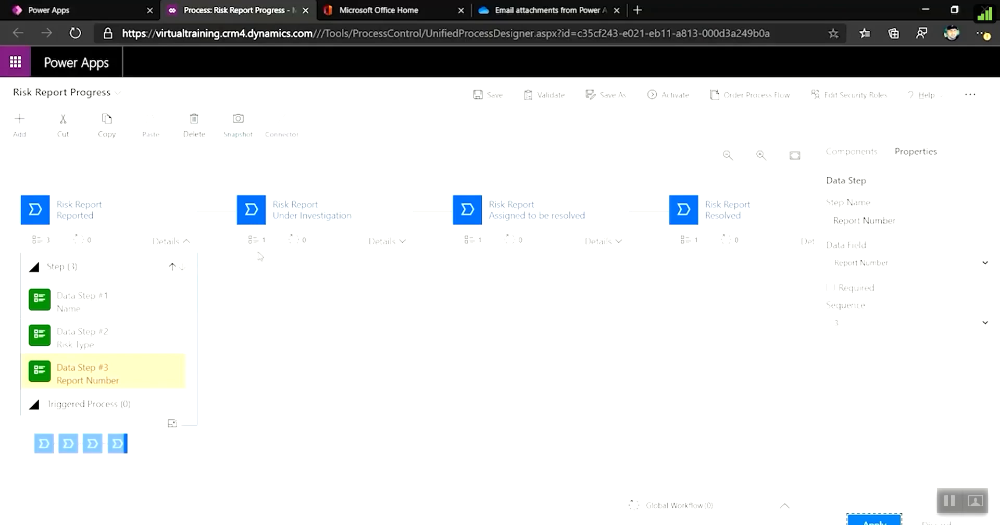
# - Link the Under Investigation stage's first data step to the Description field and apply
pyautogui.click(309, 241)
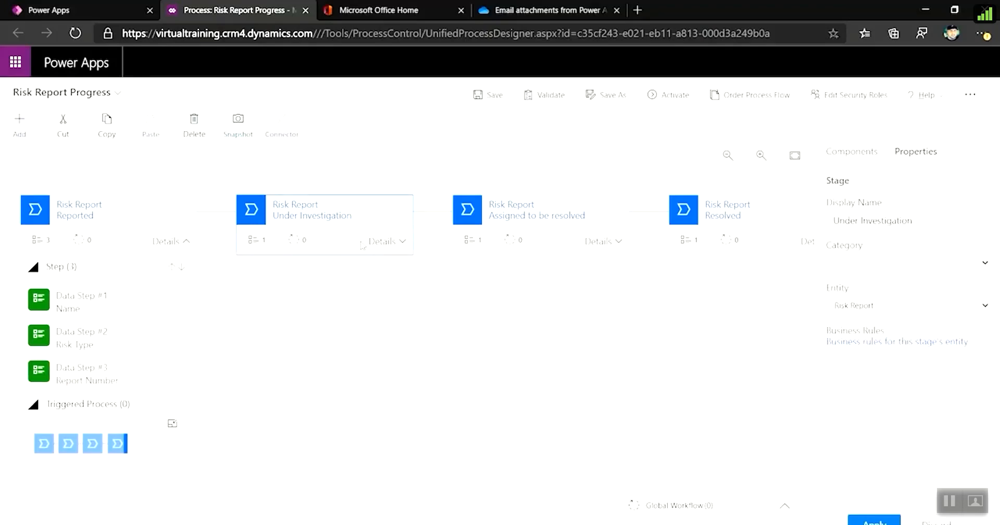
pyautogui.click(387, 242)
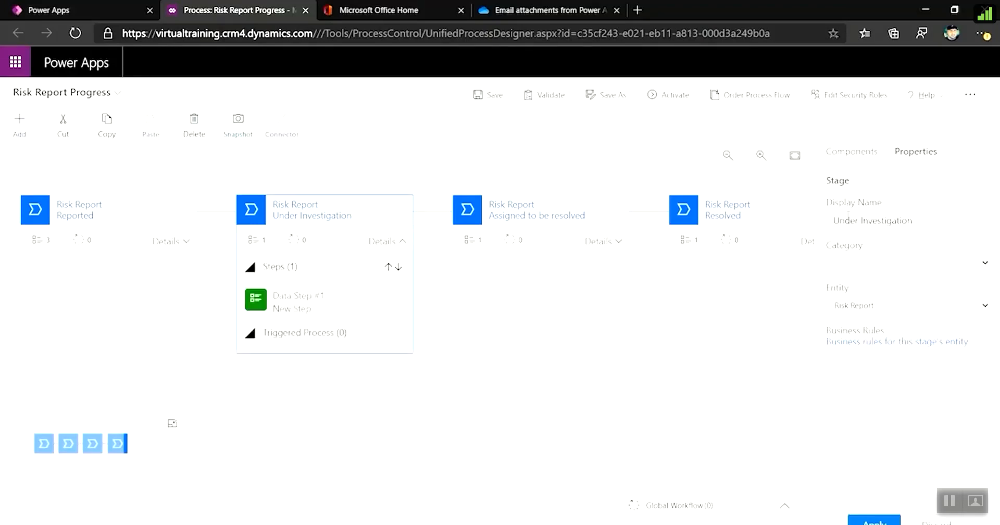
pyautogui.click(858, 161)
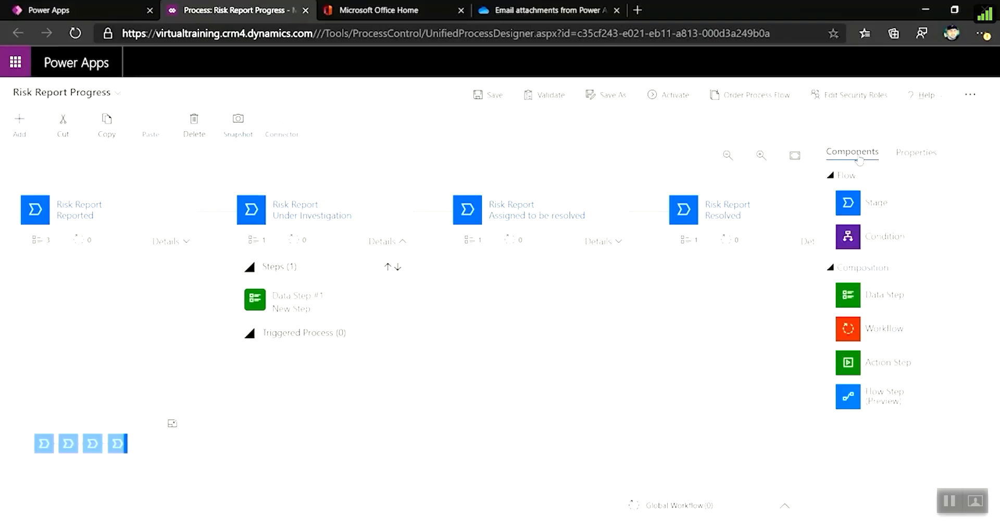
pyautogui.click(290, 307)
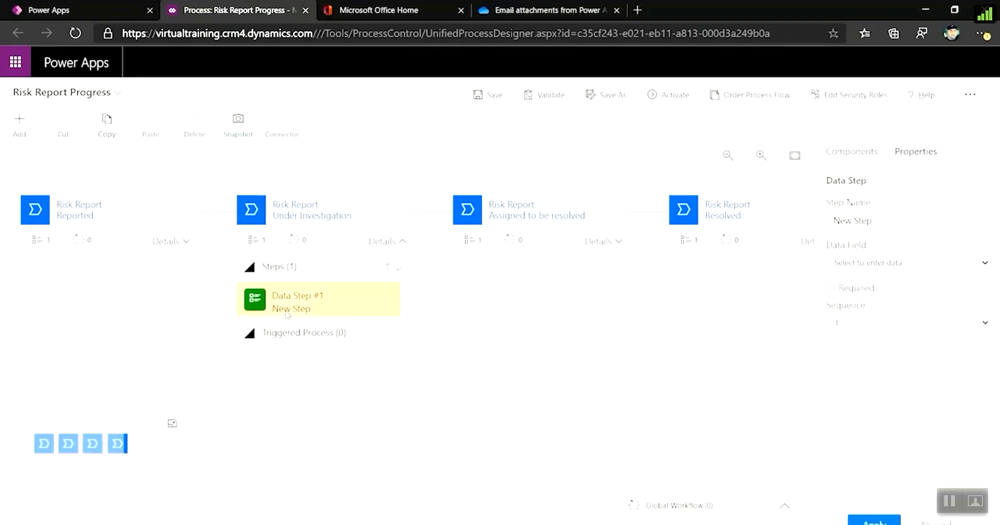
pyautogui.click(893, 263)
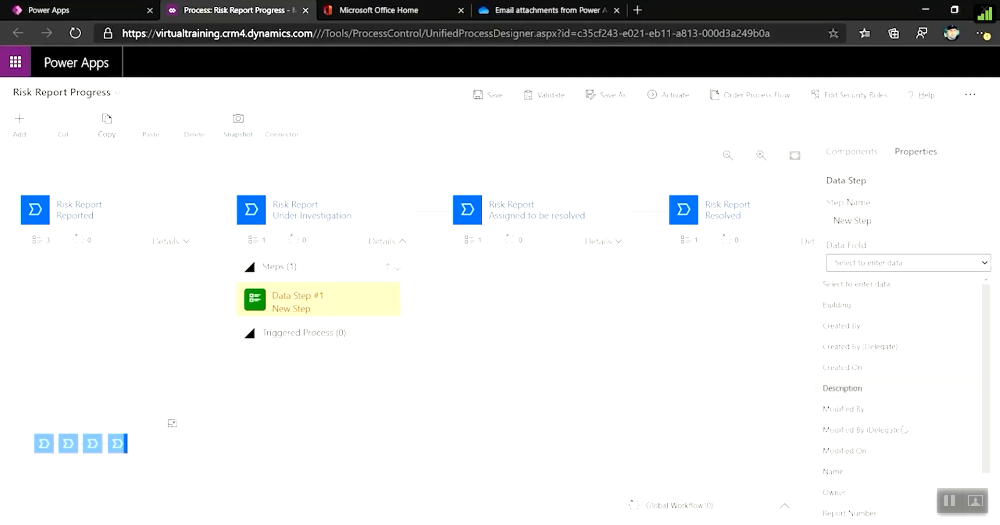
pyautogui.click(899, 389)
pyautogui.click(874, 520)
# - Add a second data step to the Under Investigation stage, link it to the Urgent field and apply
pyautogui.click(853, 156)
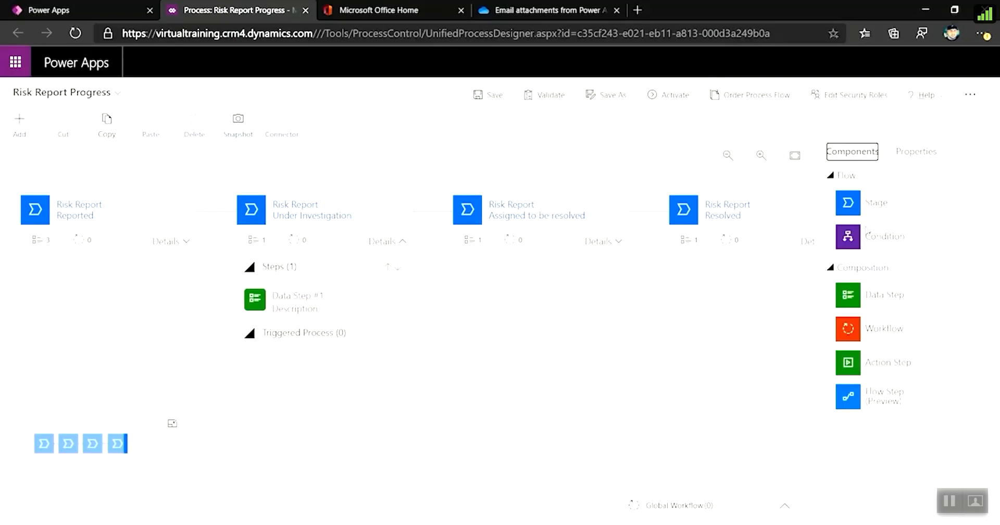
pyautogui.moveTo(881, 309); pyautogui.dragTo(291, 307)
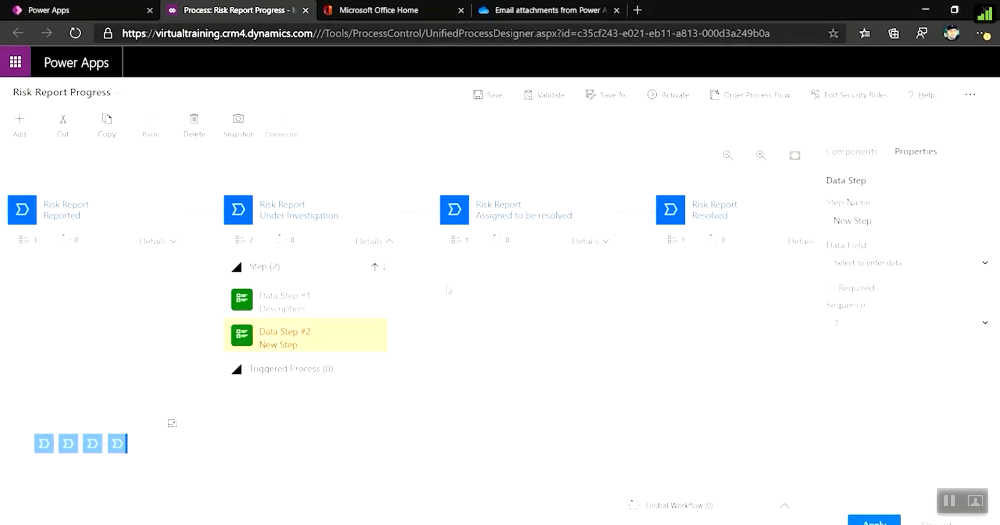
pyautogui.click(871, 273)
pyautogui.scroll(-10, 886, 397)
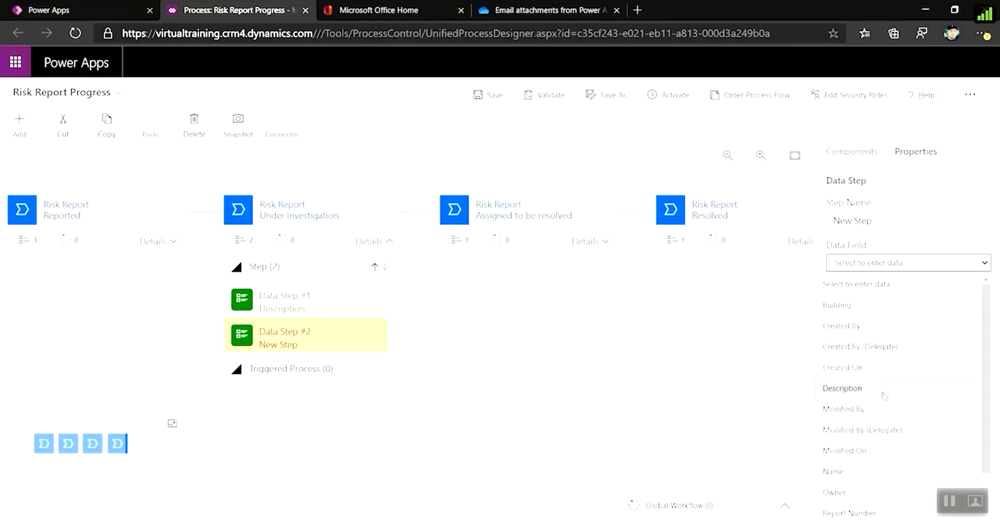
pyautogui.click(833, 522)
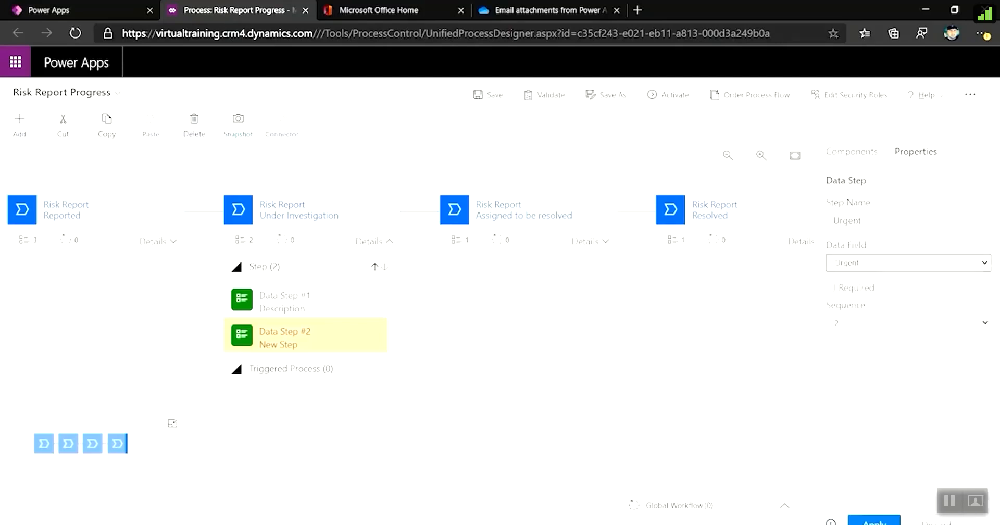
pyautogui.click(873, 521)
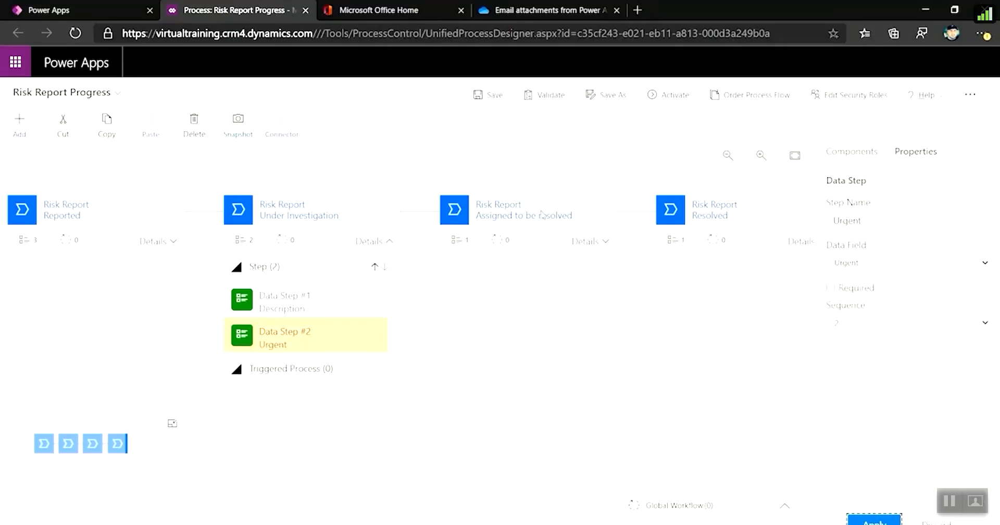
# - Link the Assigned to be resolved stage's first data step to the Building field and apply
pyautogui.click(583, 215)
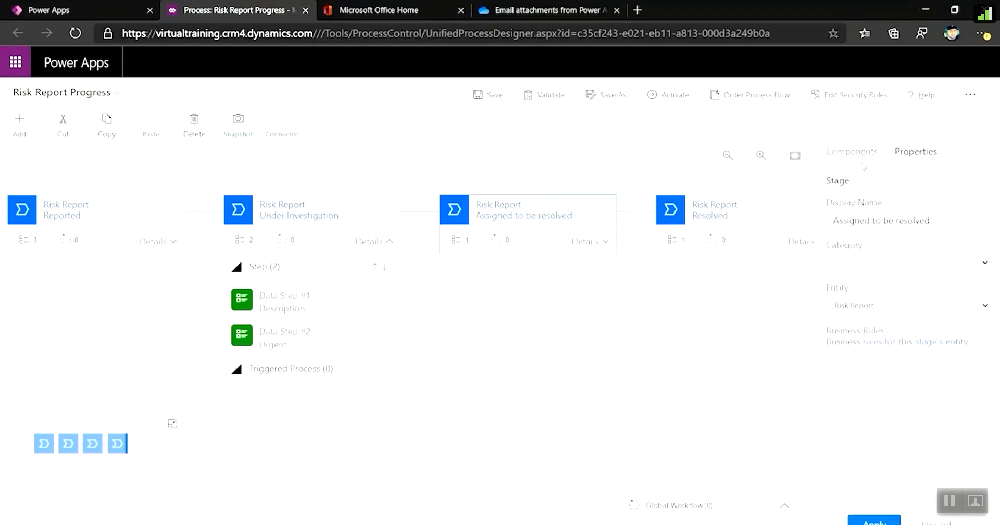
pyautogui.click(604, 240)
pyautogui.click(466, 302)
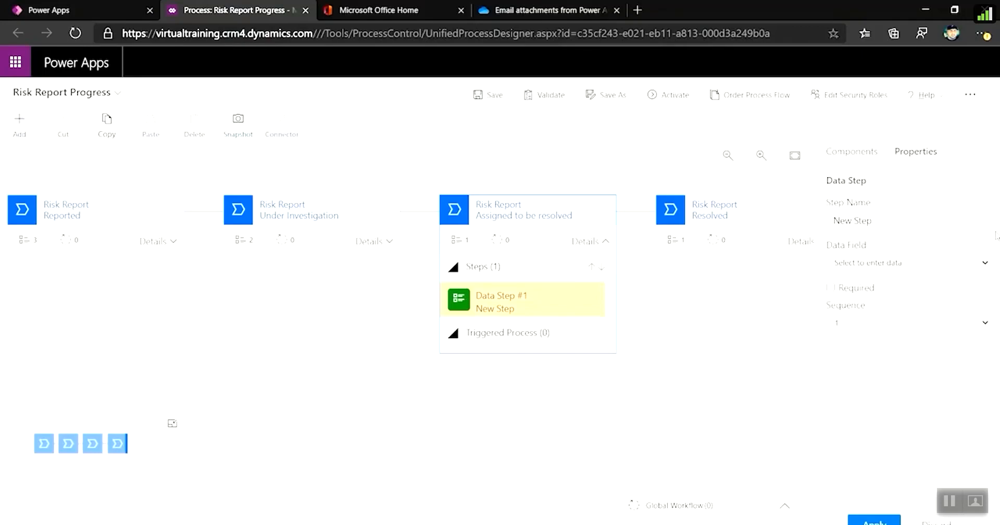
pyautogui.click(893, 219)
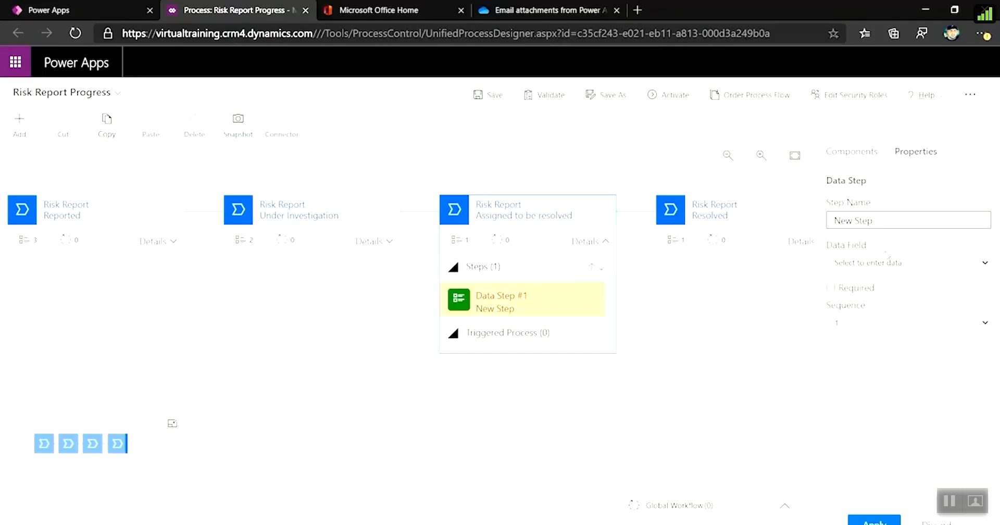
pyautogui.click(886, 263)
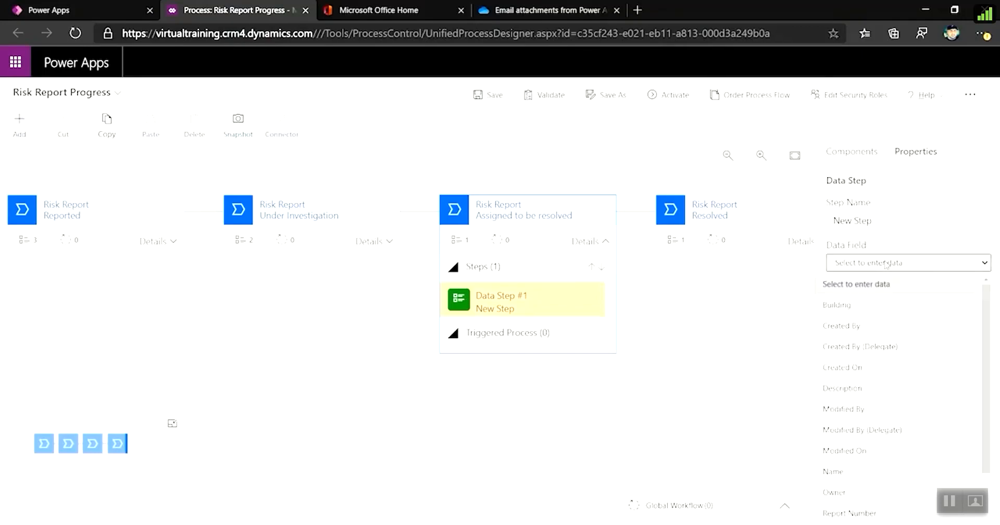
pyautogui.click(875, 309)
pyautogui.click(873, 520)
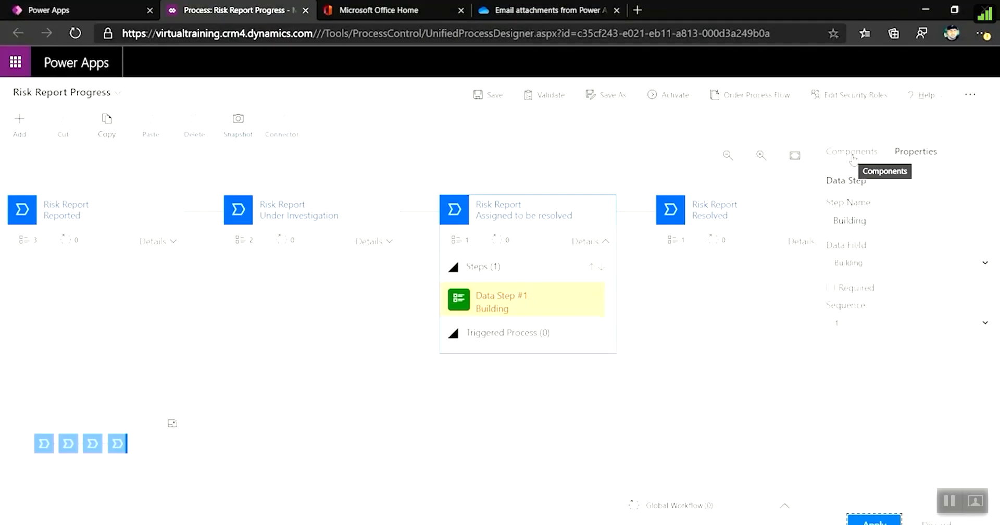
# - Name the Resolved stage's first data step Risk Status, link it to the Risk Status field and apply
pyautogui.click(757, 214)
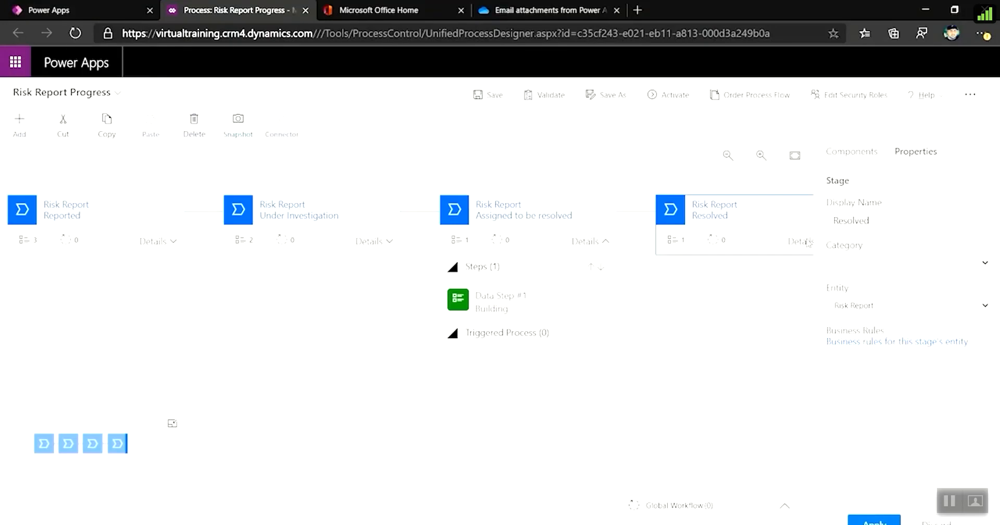
pyautogui.click(806, 241)
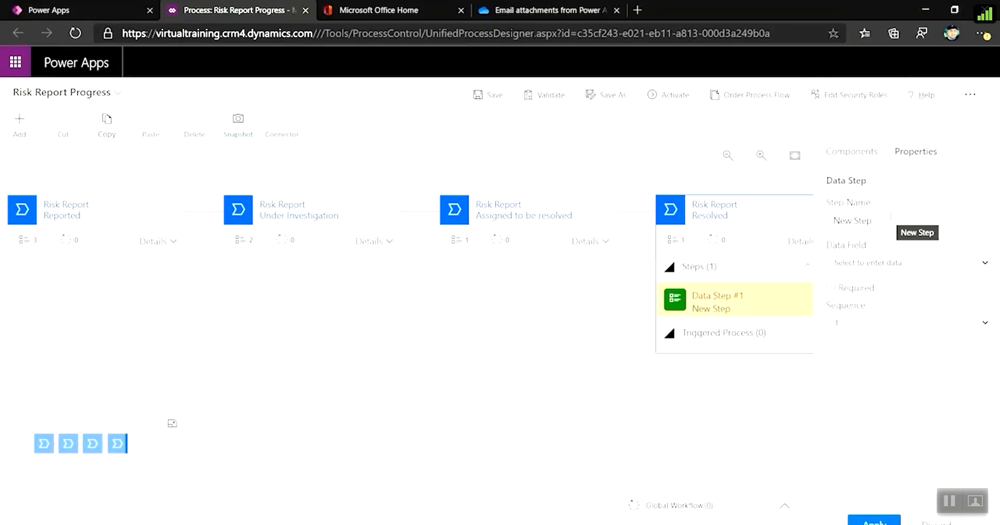
pyautogui.moveTo(890, 215); pyautogui.dragTo(740, 217)
pyautogui.write('r')
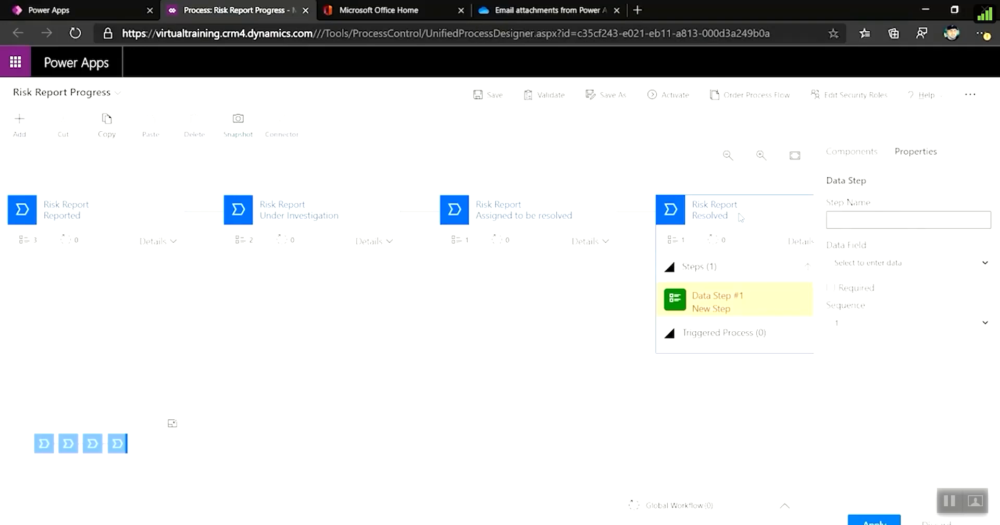
pyautogui.click(866, 265)
pyautogui.write('risk')
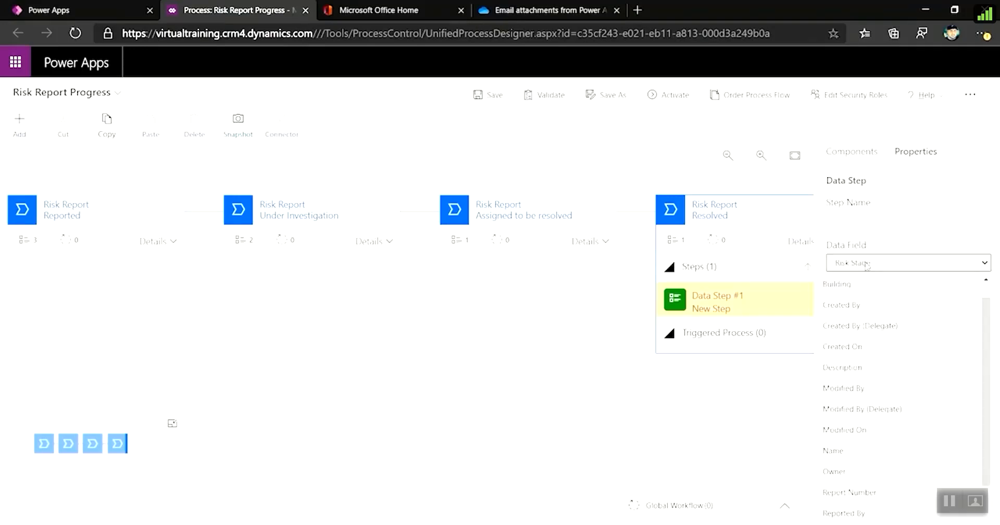
pyautogui.scroll(-3, 880, 432)
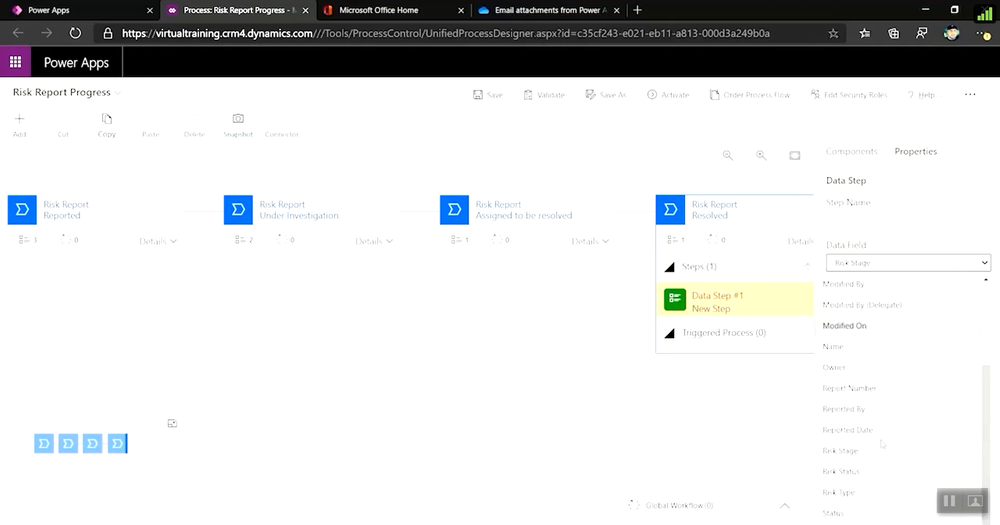
pyautogui.click(868, 472)
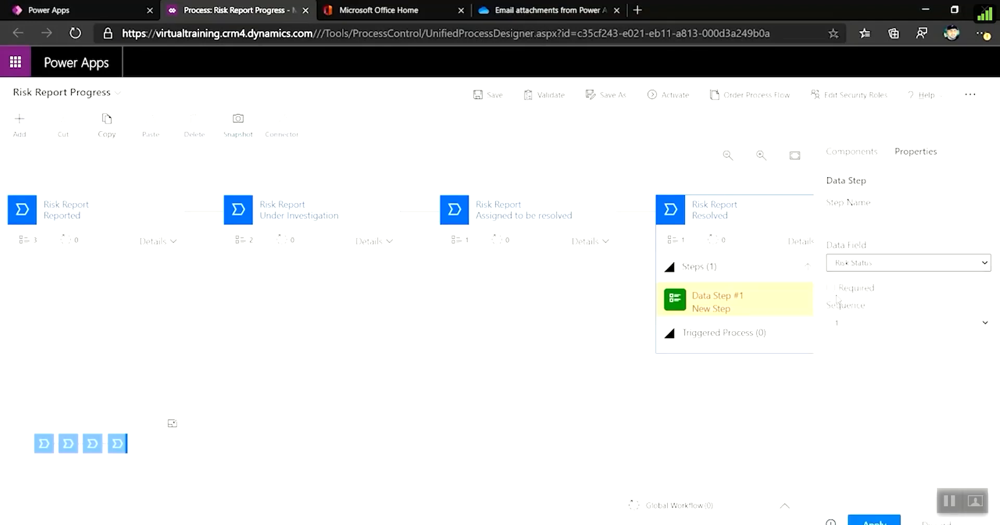
pyautogui.click(855, 223)
pyautogui.write('Risk')
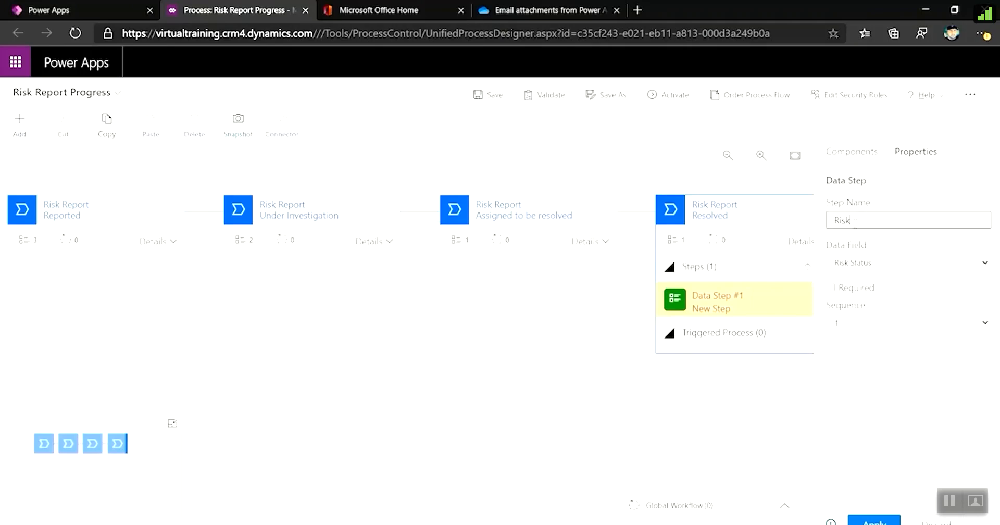
pyautogui.write(' Status')
pyautogui.click(872, 521)
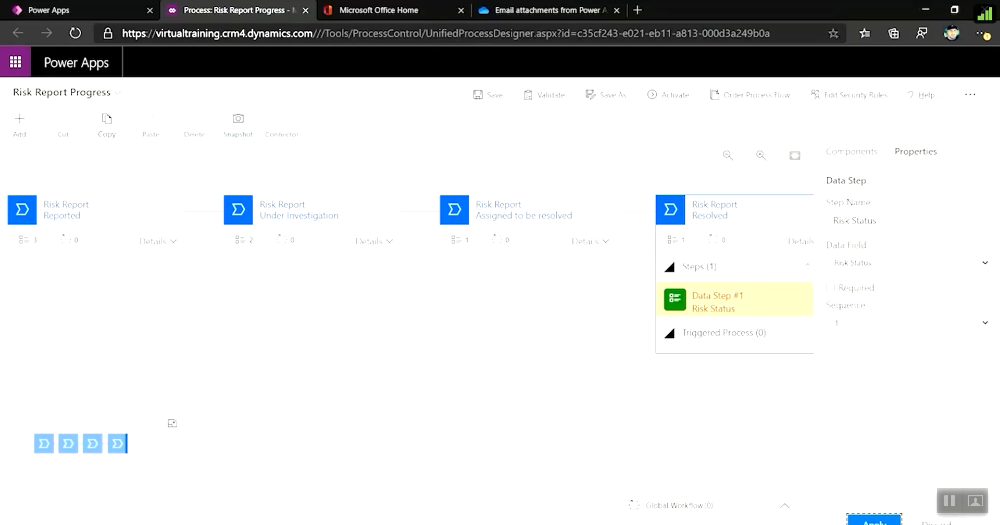
# - Add a condition between the Under Investigation and Assigned to be resolved stages
pyautogui.click(309, 348)
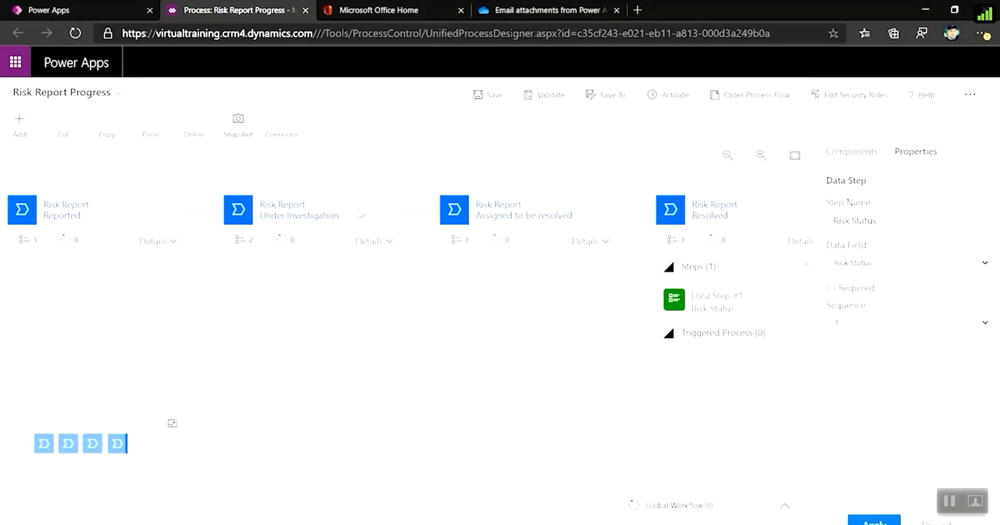
pyautogui.click(555, 214)
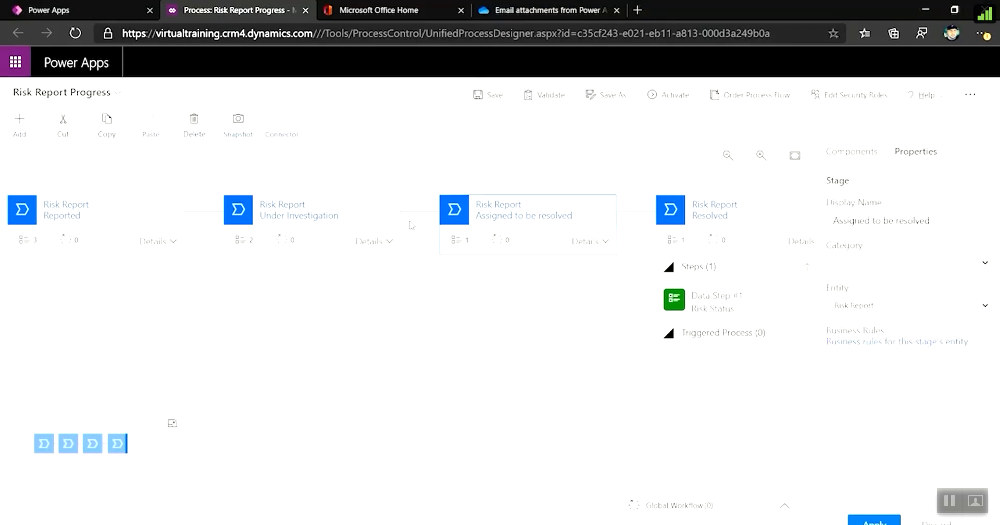
pyautogui.click(372, 225)
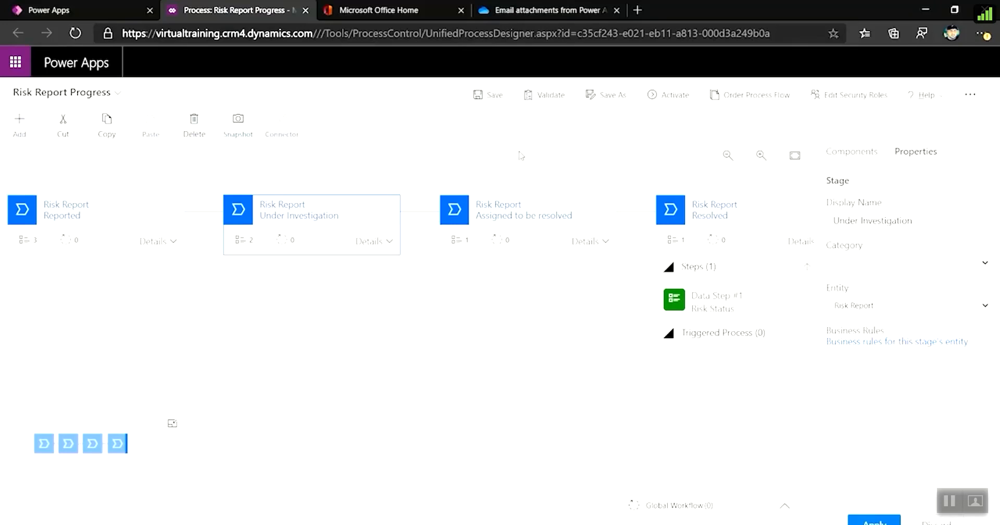
pyautogui.click(873, 156)
pyautogui.moveTo(873, 237); pyautogui.dragTo(408, 233)
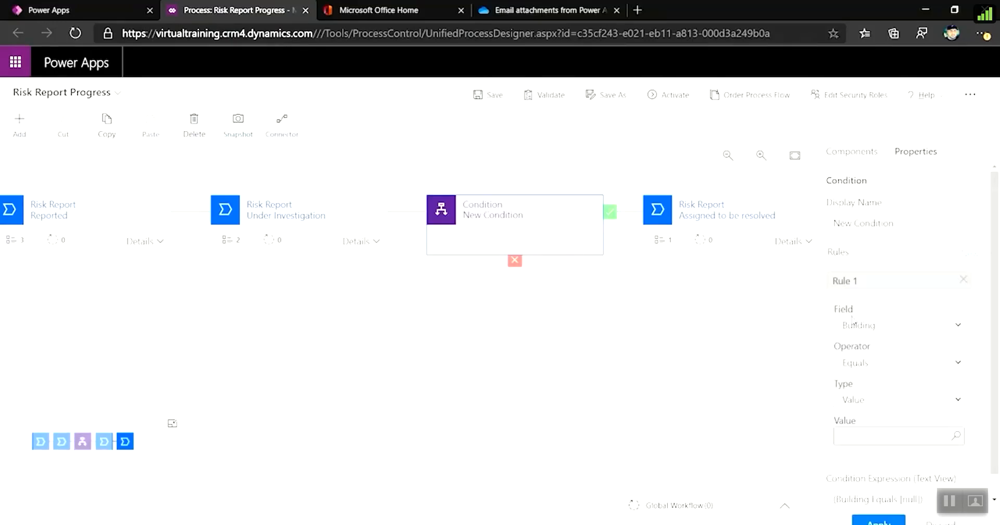
# - Set the condition's rule to the Urgent field equals the value Yes and apply
pyautogui.click(885, 325)
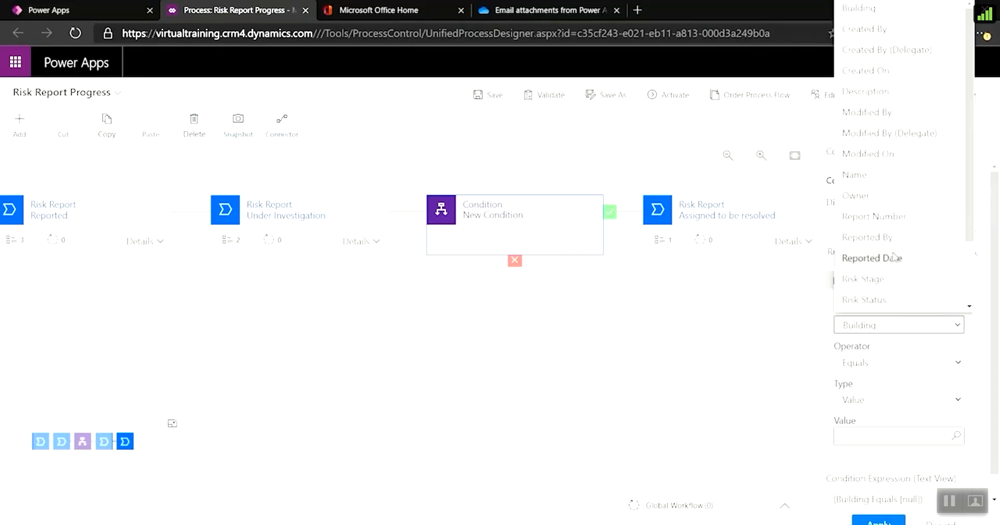
pyautogui.scroll(-2, 894, 300)
pyautogui.click(893, 301)
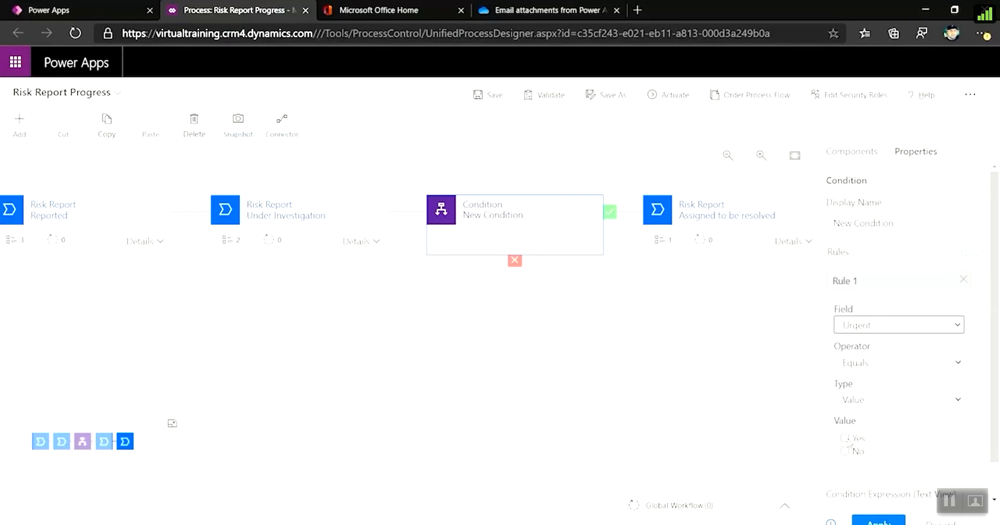
pyautogui.click(845, 438)
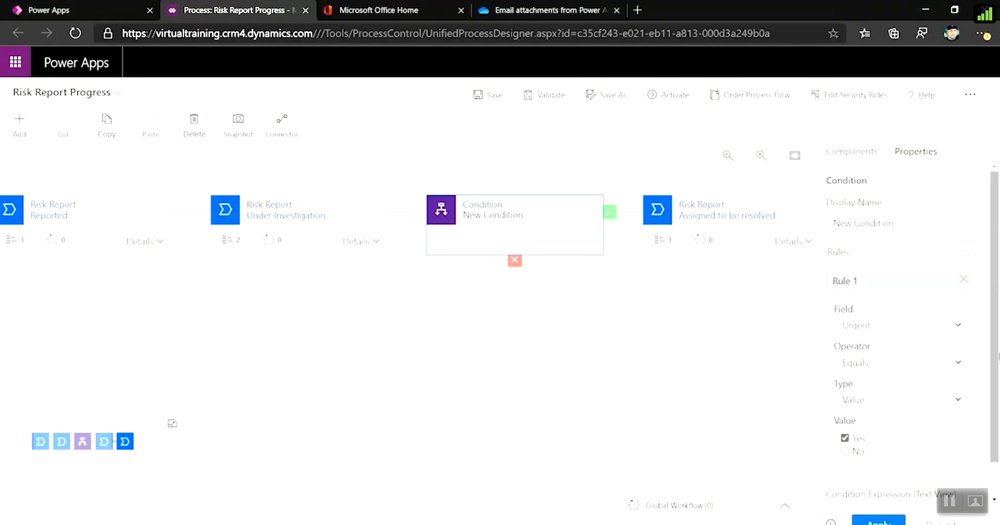
pyautogui.scroll(-1, 973, 441)
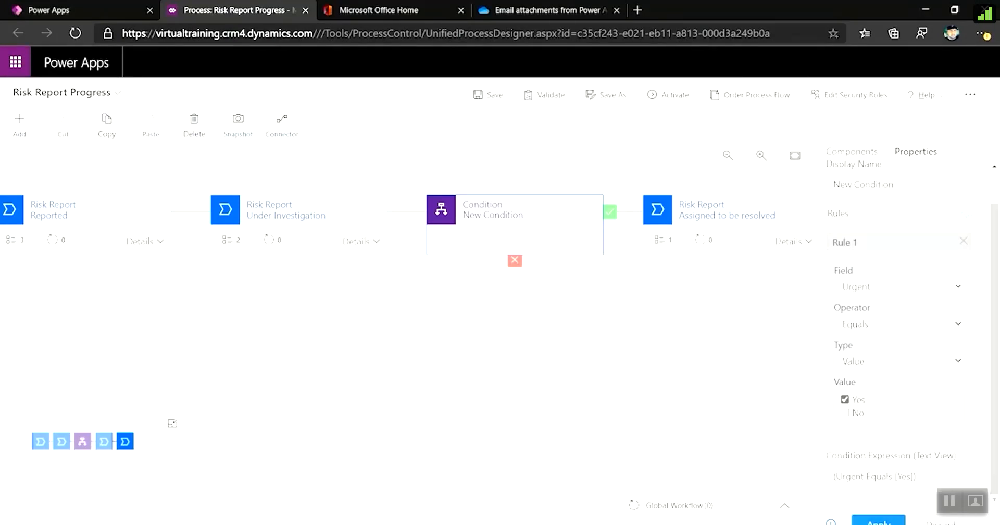
pyautogui.click(879, 522)
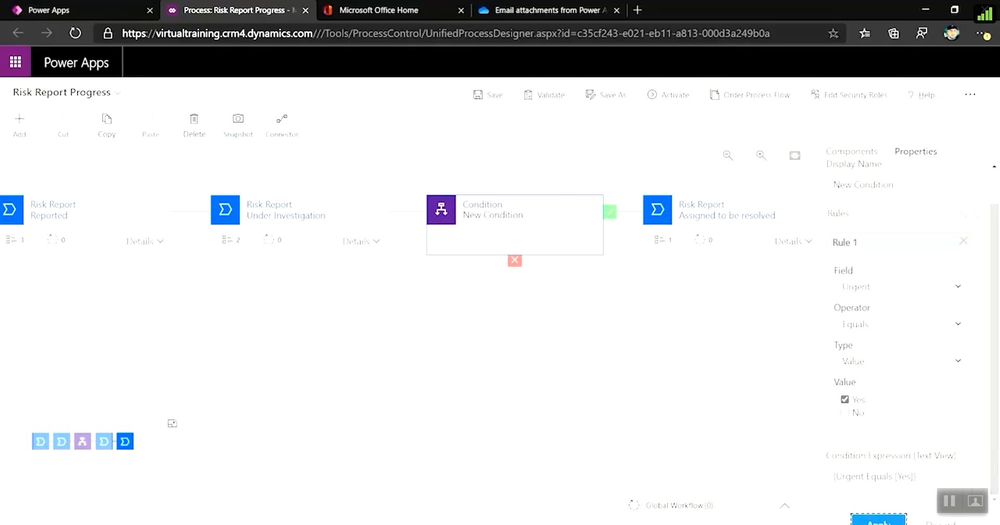
# - Add a stage on the condition's true branch, name it Contat Hospital and apply
pyautogui.click(864, 153)
pyautogui.moveTo(854, 203)
pyautogui.mouseDown()
pyautogui.moveTo(620, 208)
pyautogui.moveTo(609, 219)
pyautogui.mouseUp()
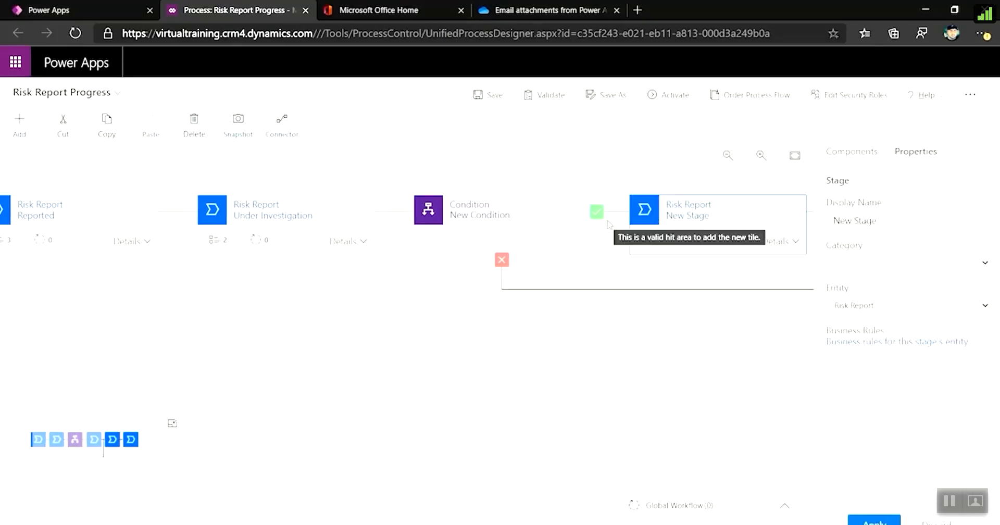
pyautogui.click(925, 227)
pyautogui.hotkey('ctrl', 'a')
pyautogui.write('Contat')
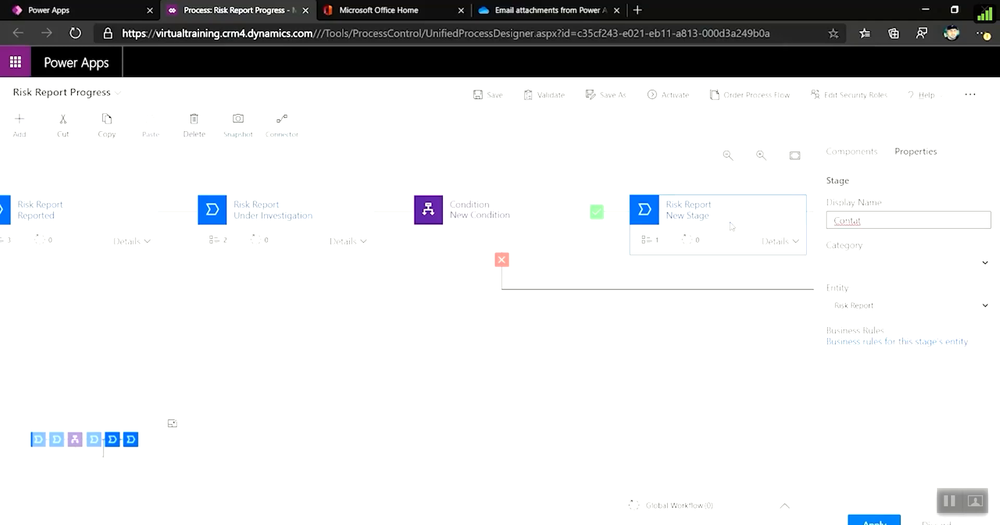
pyautogui.write(' Hospital')
pyautogui.click(874, 521)
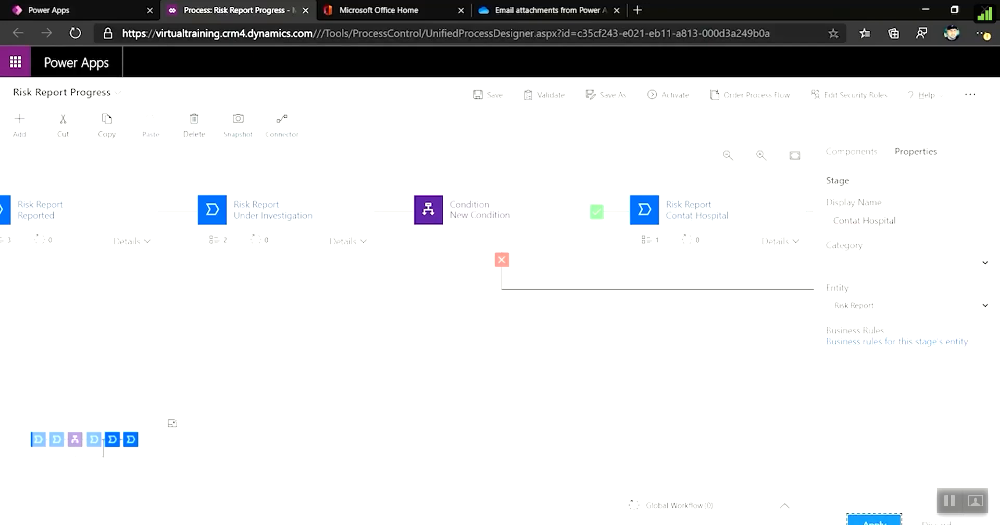
# - Move the Assigned to be resolved stage onto the condition's false branch
pyautogui.moveTo(474, 517); pyautogui.dragTo(670, 516)
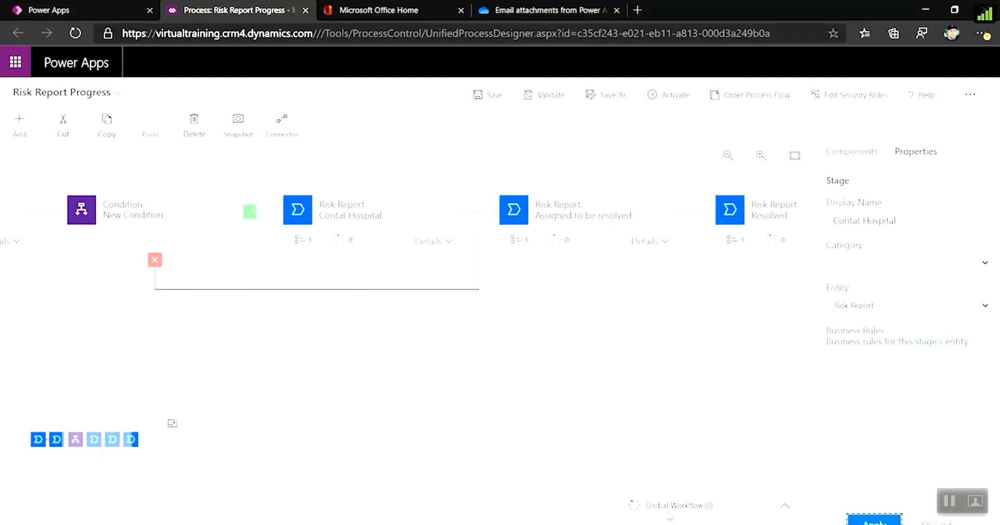
pyautogui.moveTo(567, 211); pyautogui.dragTo(166, 282)
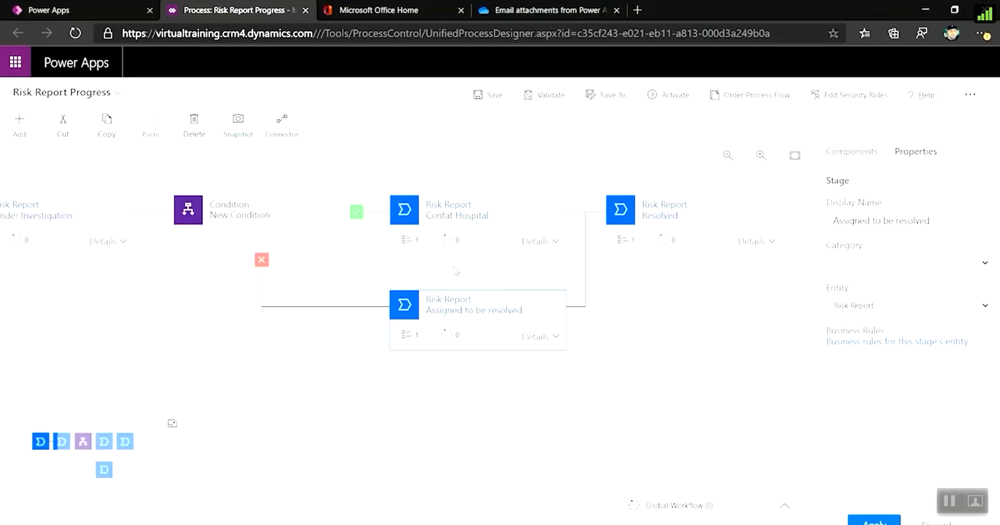
# - Try to move the Resolved stage behind the Assigned to be resolved stage on the false branch
pyautogui.moveTo(640, 263); pyautogui.dragTo(576, 314)
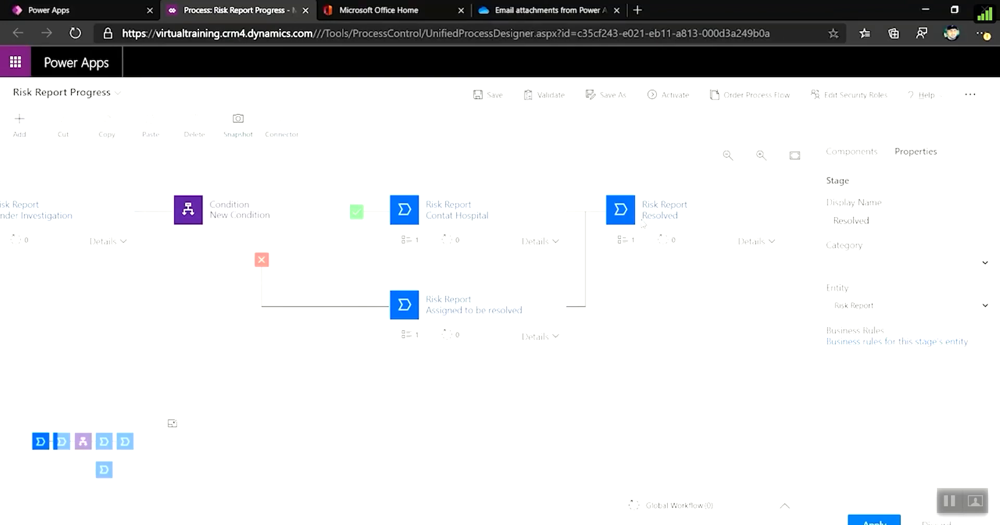
pyautogui.moveTo(642, 220); pyautogui.dragTo(558, 335)
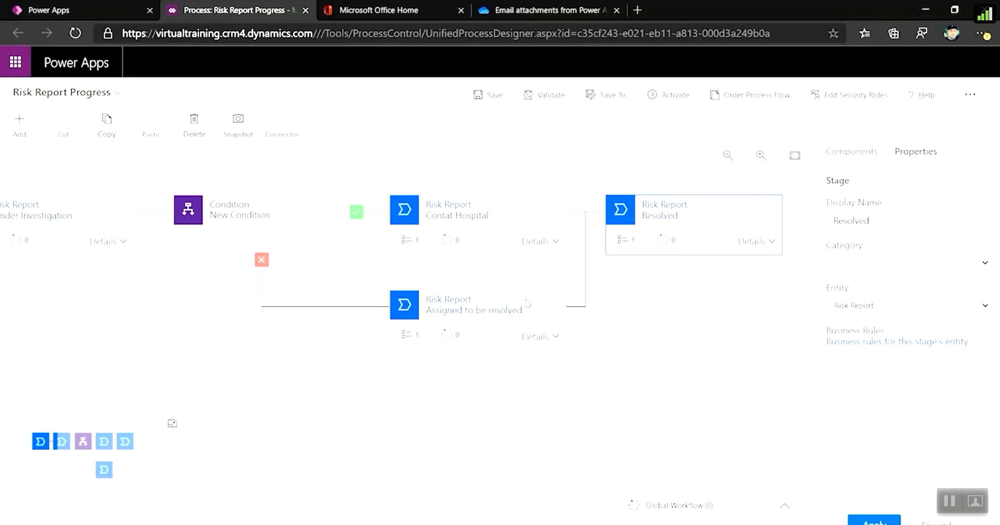
# - Save the Risk Report Progress process flow and validate it
pyautogui.click(857, 160)
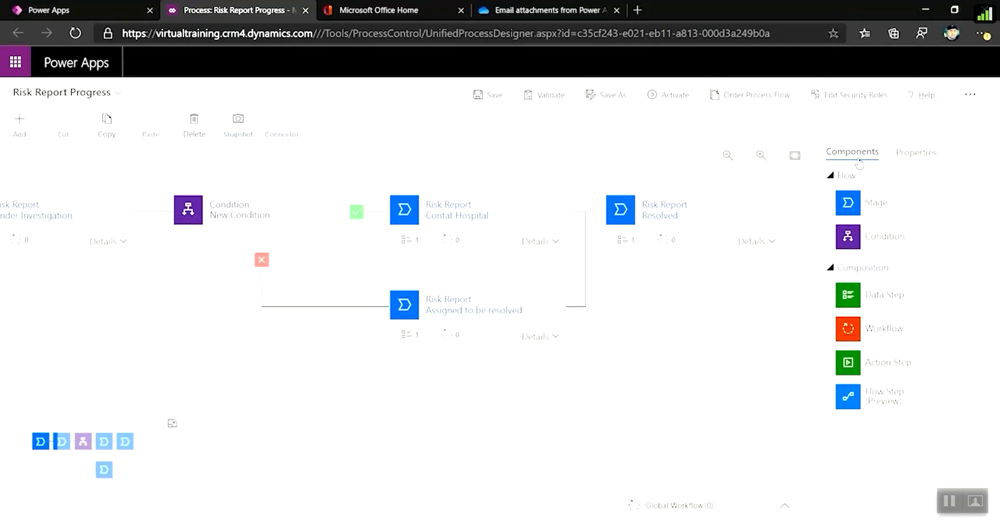
pyautogui.click(479, 96)
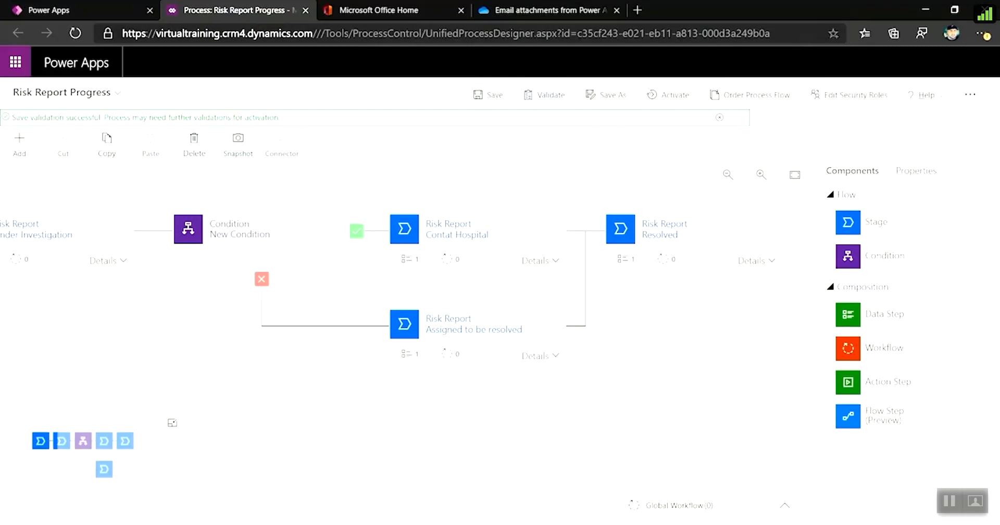
pyautogui.click(550, 95)
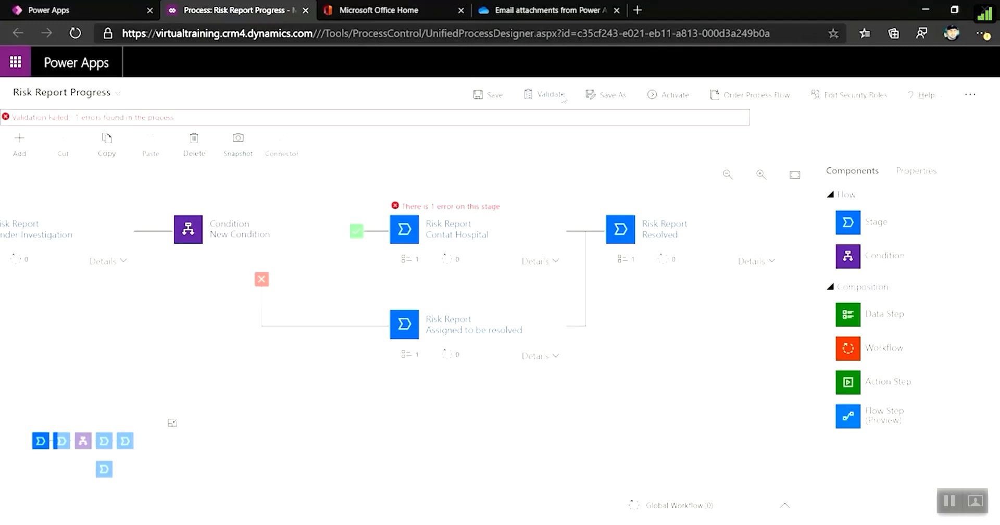
# - Set the data field of the Contat Hospital stage's data step to Description and apply
pyautogui.click(554, 262)
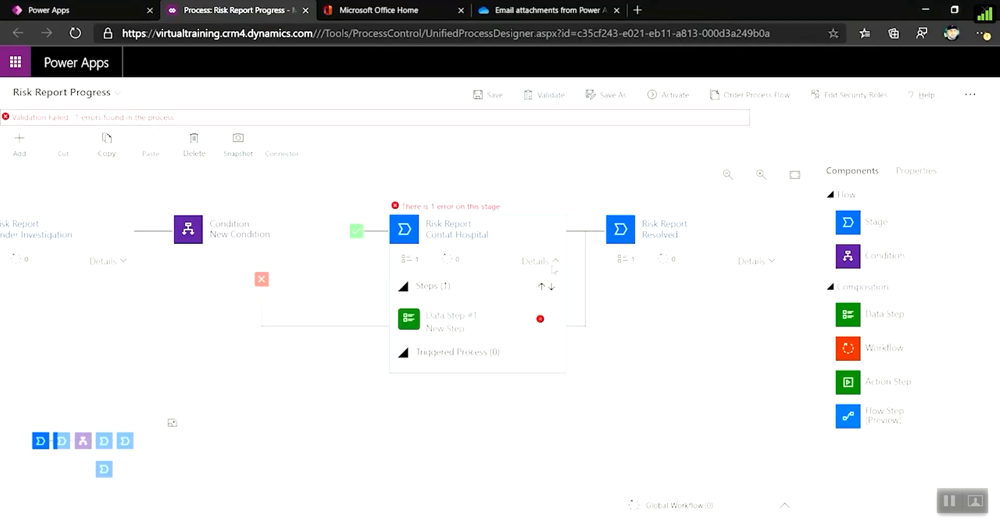
pyautogui.click(487, 326)
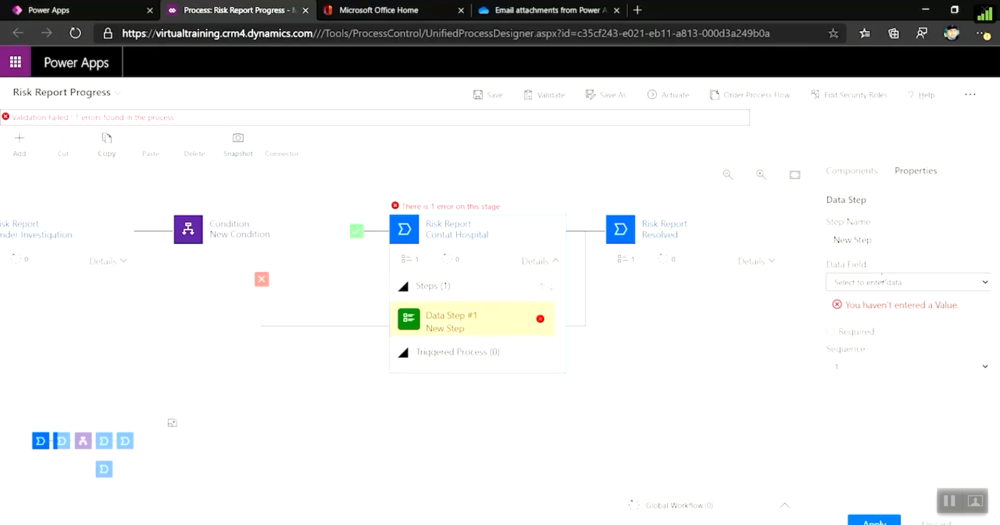
pyautogui.click(887, 243)
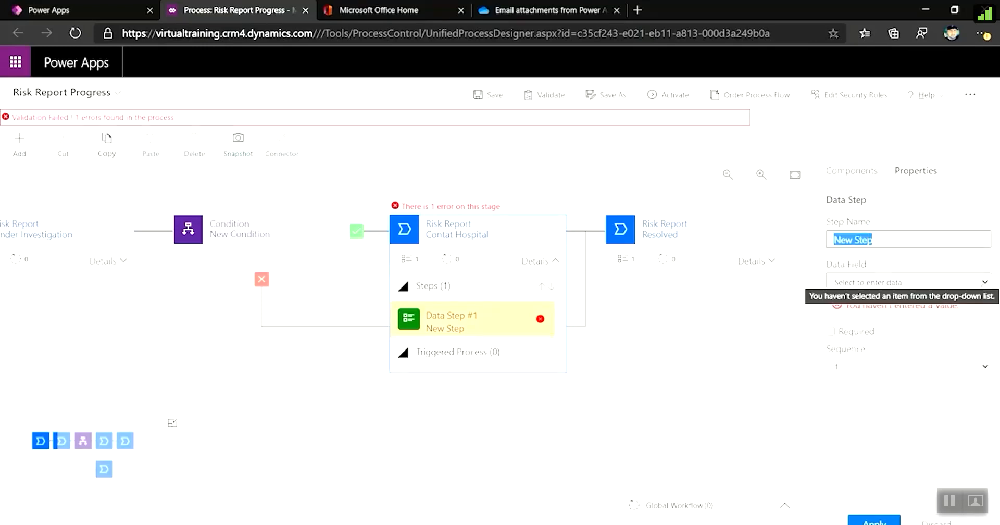
pyautogui.click(982, 283)
pyautogui.click(919, 405)
pyautogui.click(887, 521)
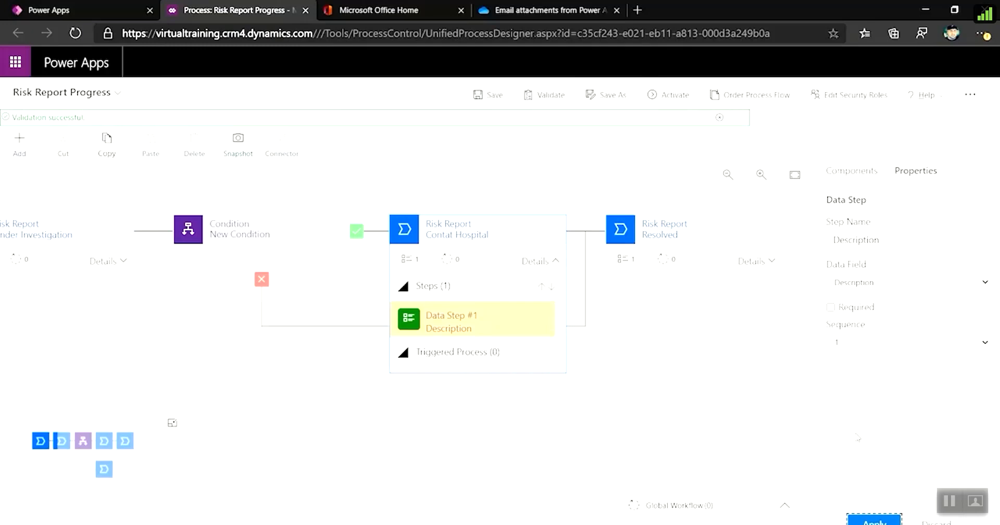
# - Validate the process flow again with the corrected Contat Hospital data step
pyautogui.click(860, 174)
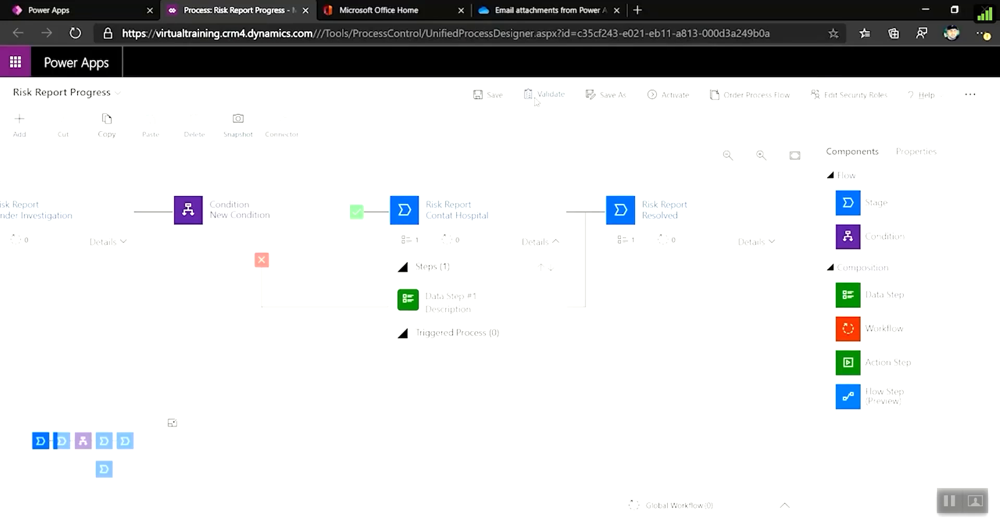
pyautogui.click(674, 96)
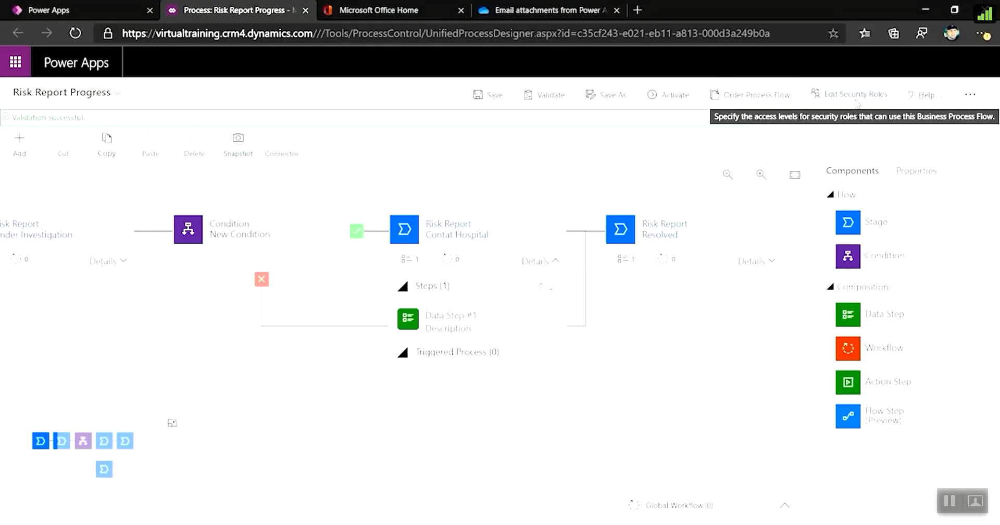
pyautogui.click(619, 189)
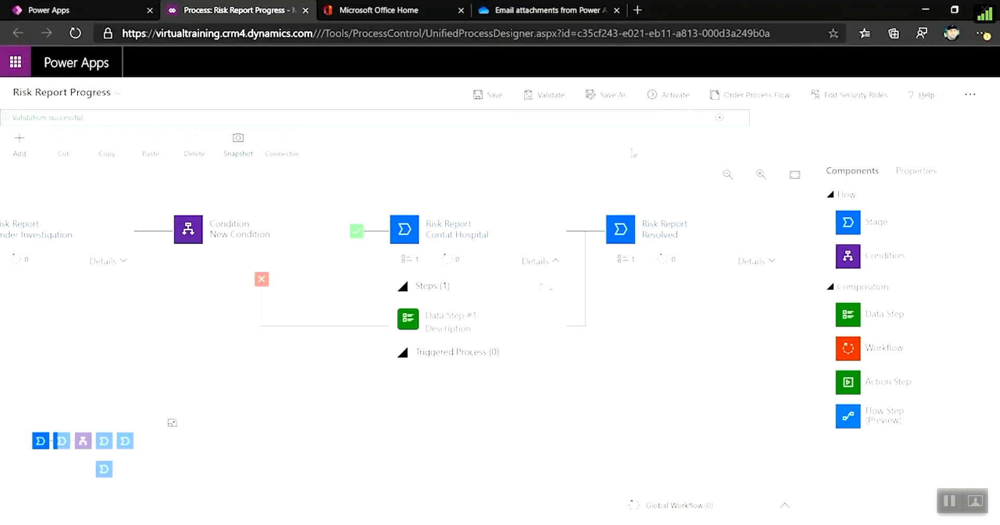
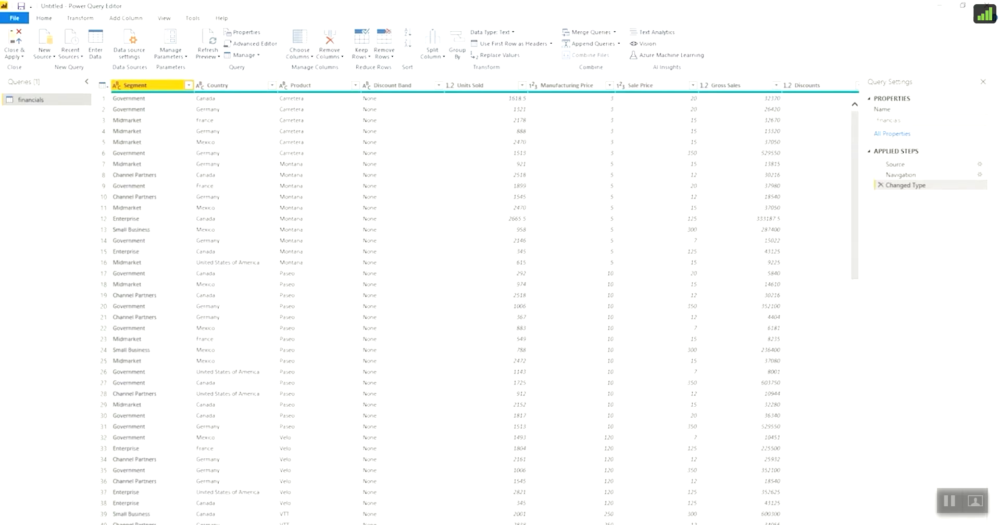
# - In Power Query Editor, start a custom column in the financials query and name it test column
pyautogui.hscroll(10, 485, 302)
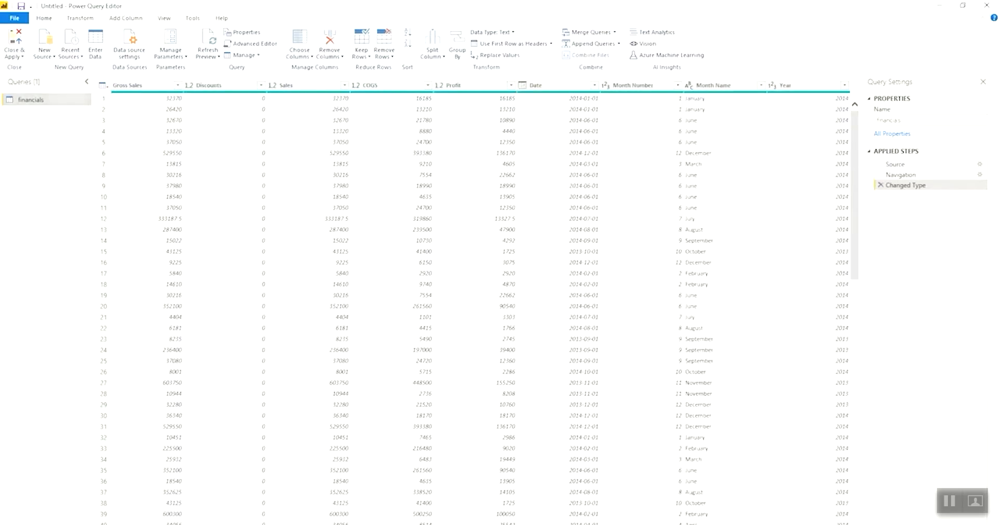
pyautogui.click(120, 20)
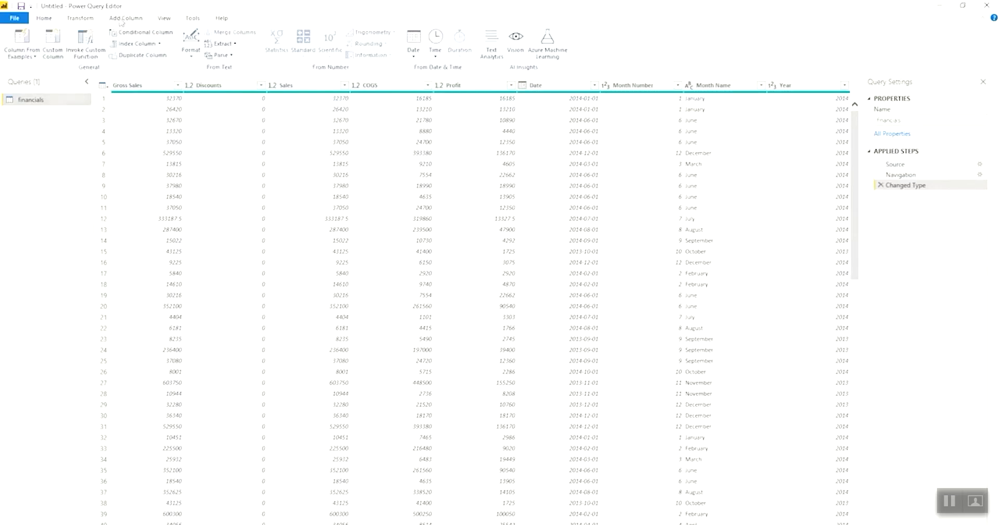
pyautogui.click(60, 61)
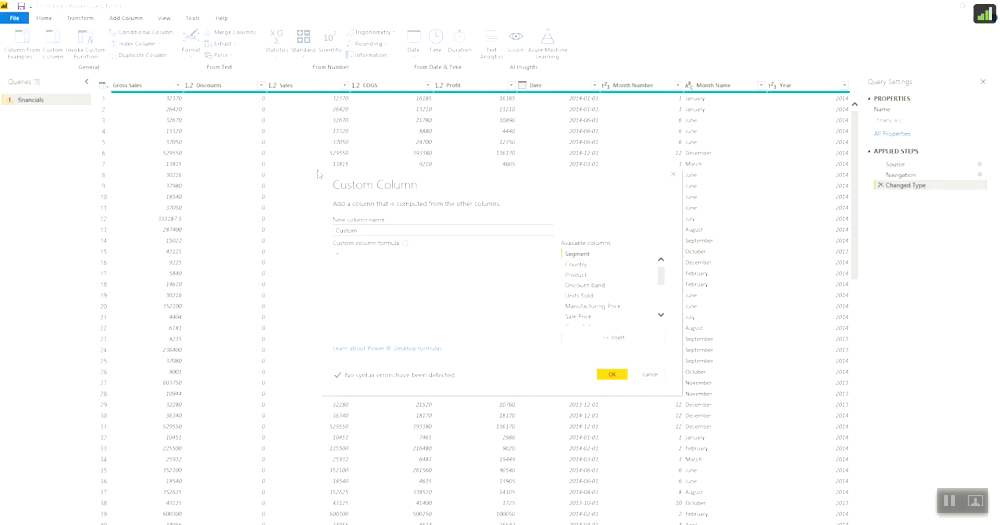
pyautogui.write('test colum')
pyautogui.click(341, 254)
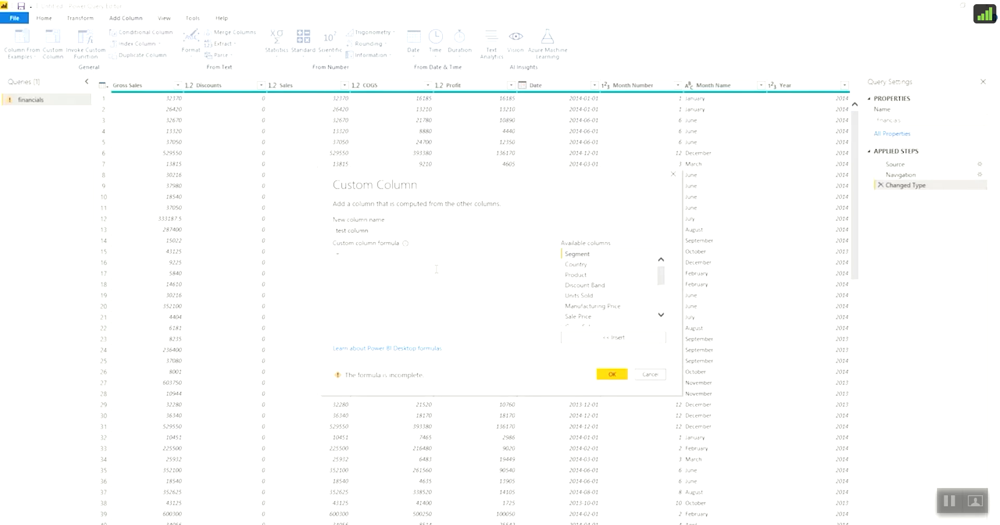
# - Define the custom column's formula as [Units Sold]*[Manufacturing Price] and add the column
pyautogui.click(620, 297)
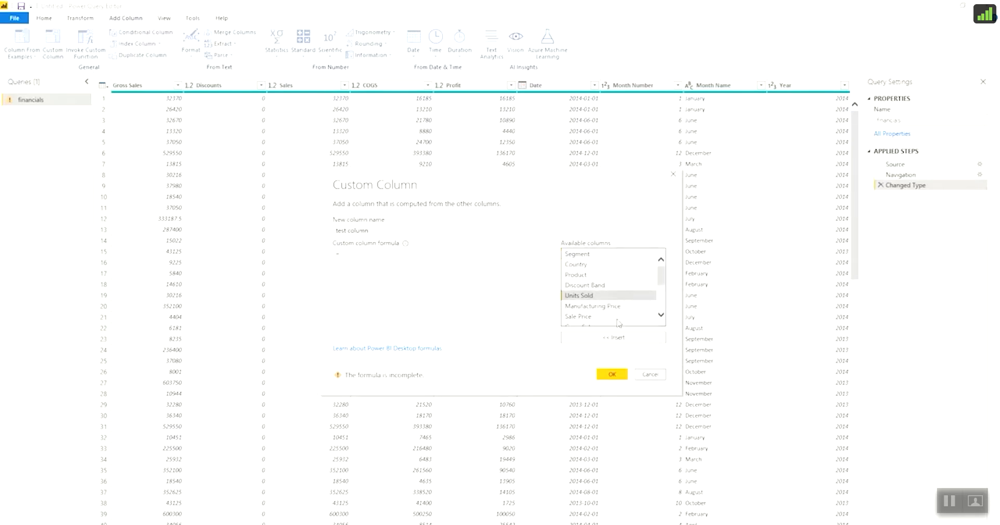
pyautogui.click(613, 337)
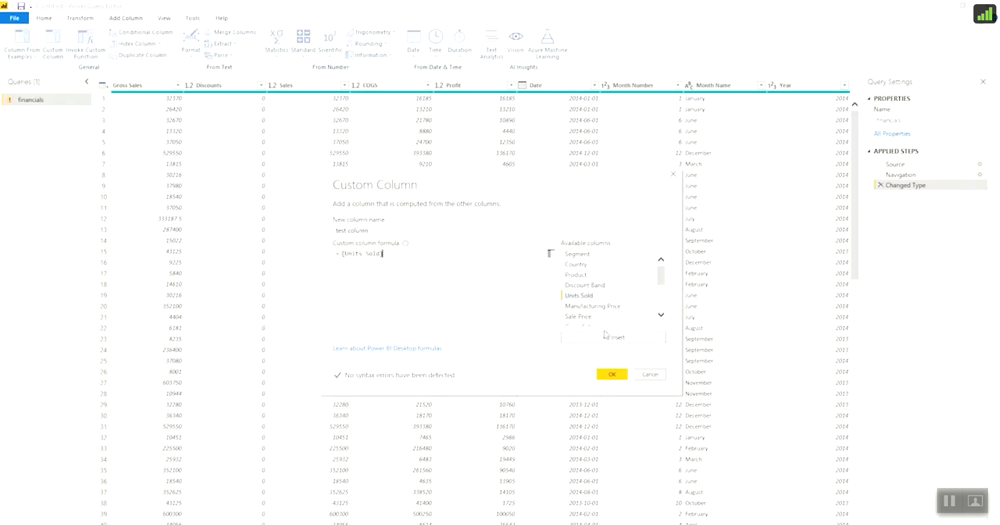
pyautogui.write('*')
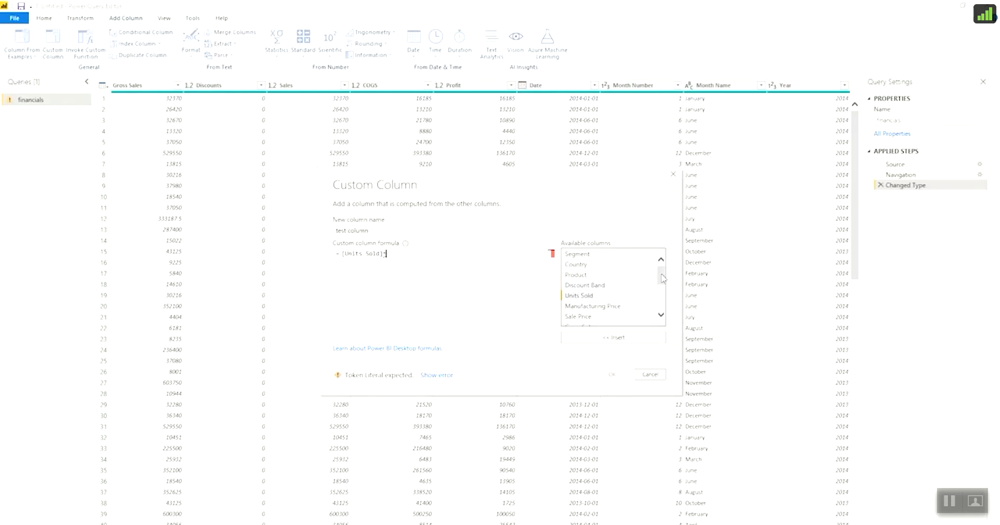
pyautogui.click(628, 306)
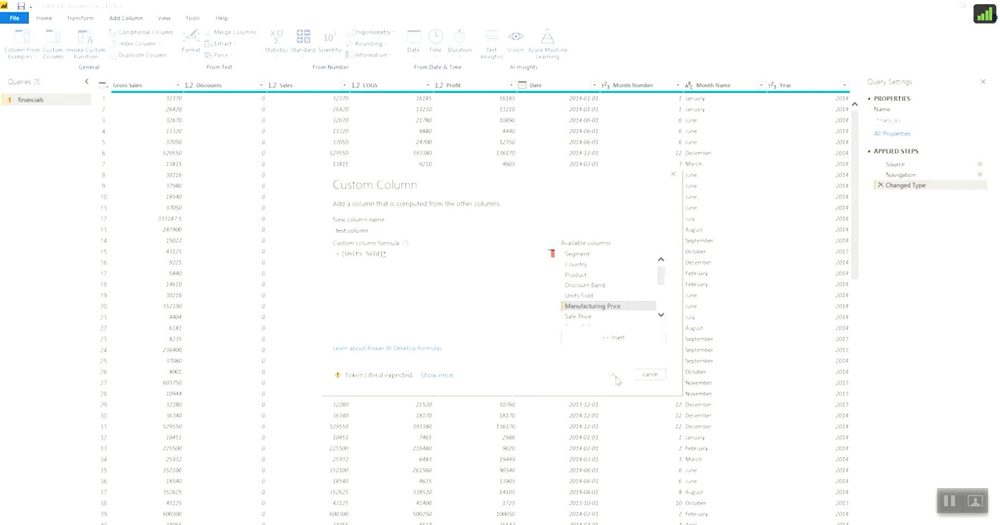
pyautogui.click(621, 337)
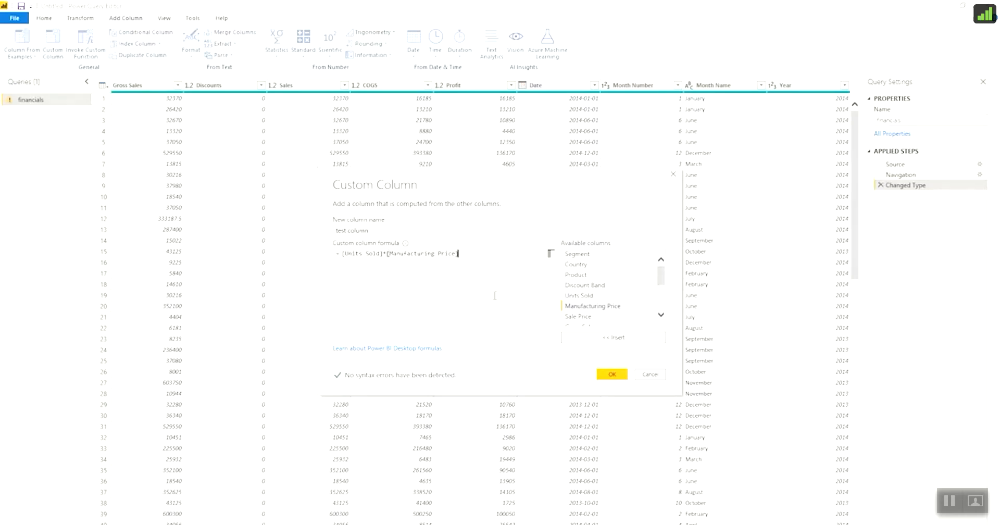
pyautogui.click(612, 373)
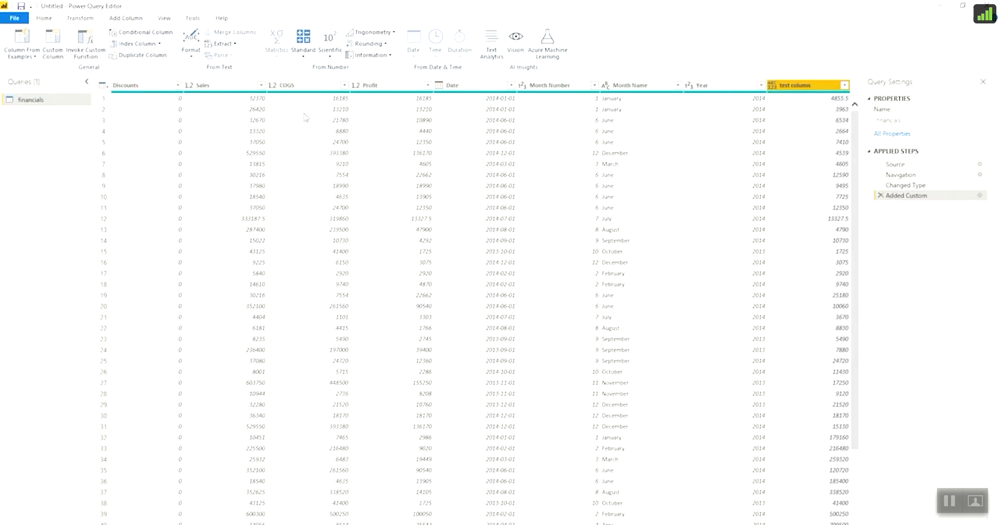
# - Close and apply the query changes to Power BI Desktop, and hide the test column field in the report
pyautogui.click(50, 19)
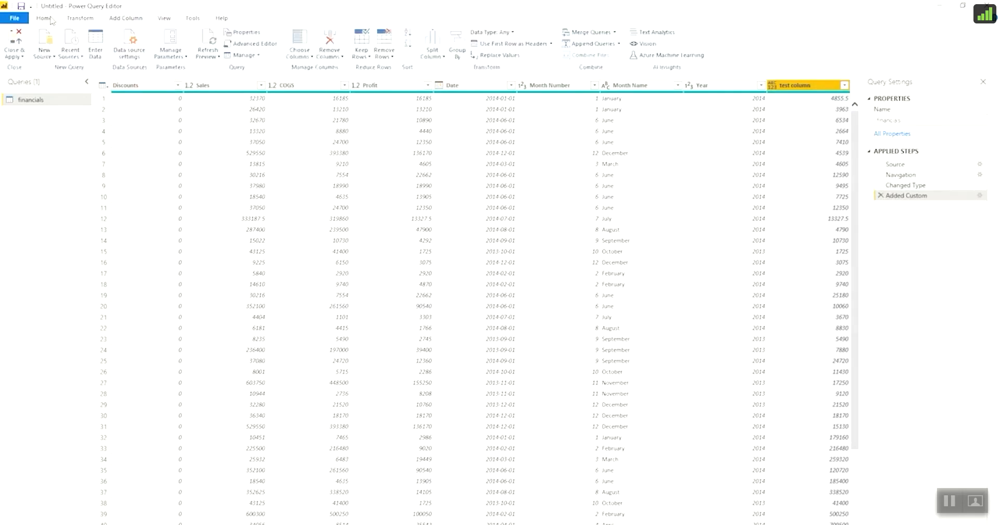
pyautogui.click(16, 42)
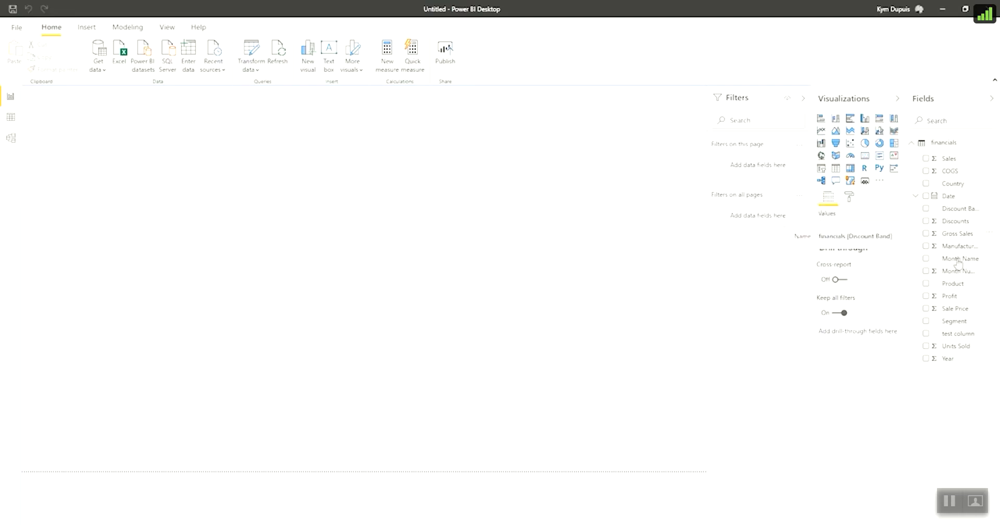
pyautogui.click(985, 335)
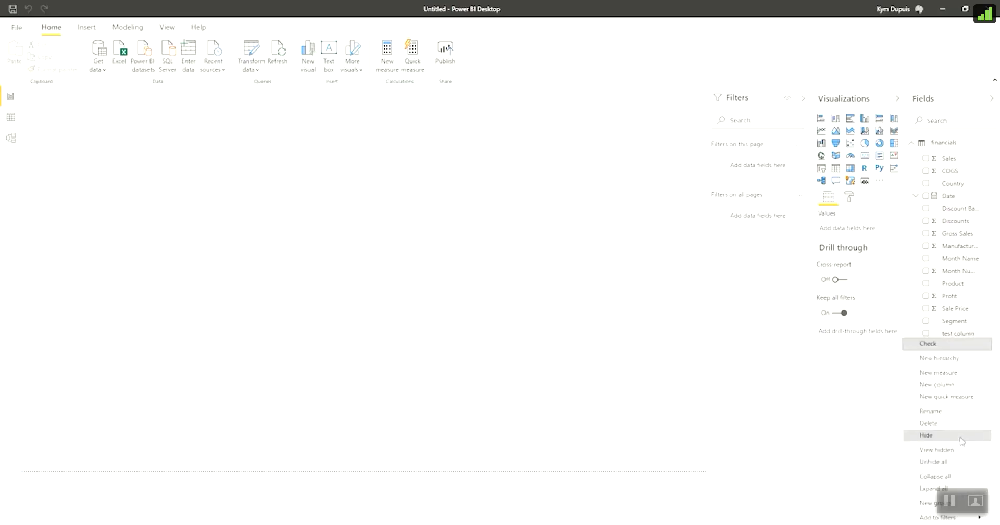
pyautogui.click(962, 436)
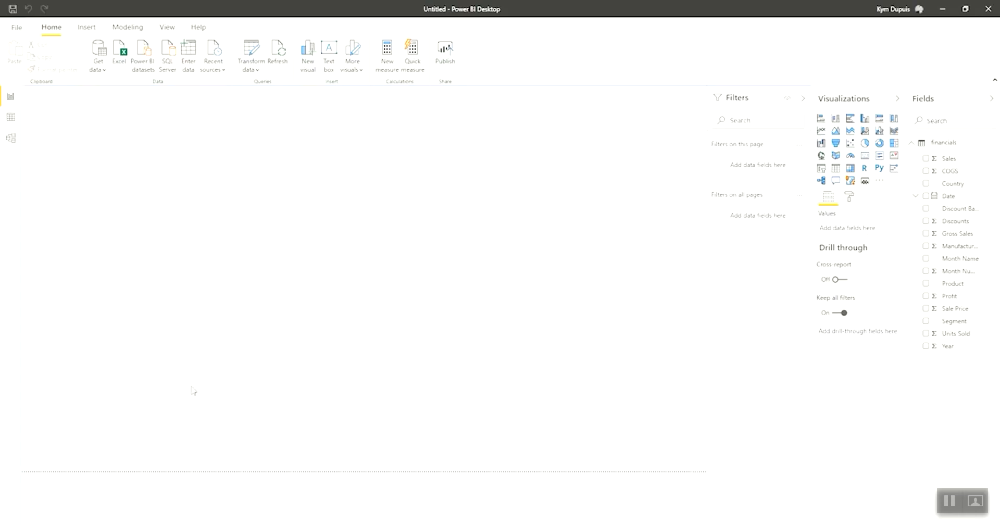
# - Examine the Sales, Product and Profit columns in the data view and the financials table in the model view
pyautogui.click(11, 118)
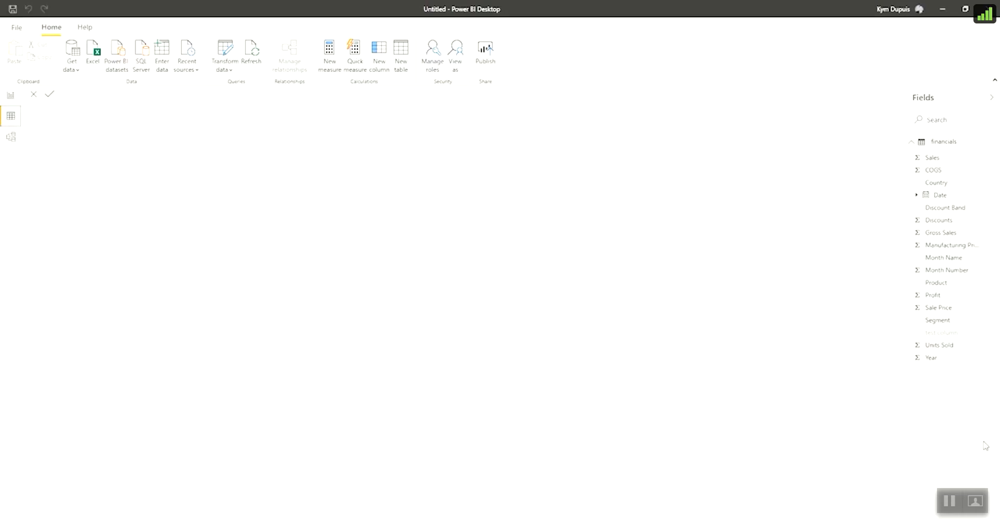
pyautogui.click(951, 160)
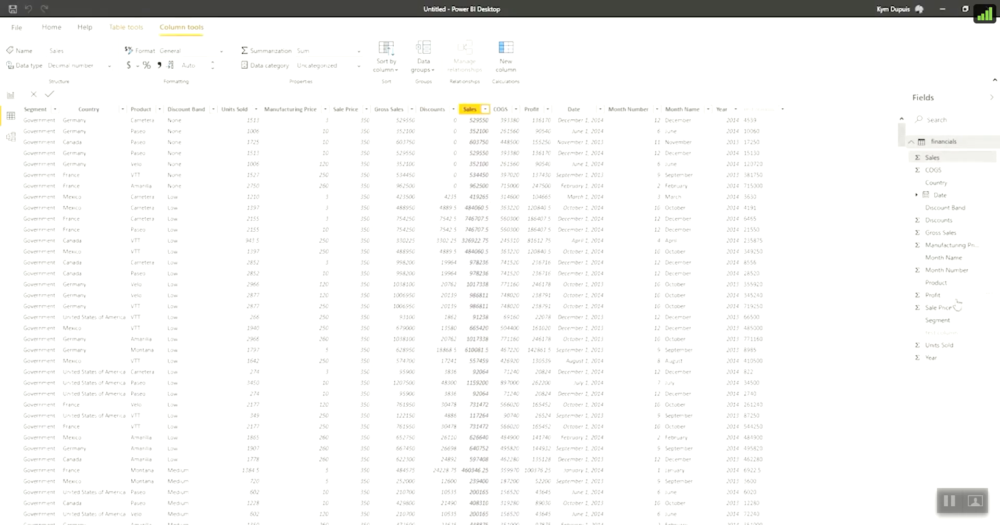
pyautogui.click(953, 286)
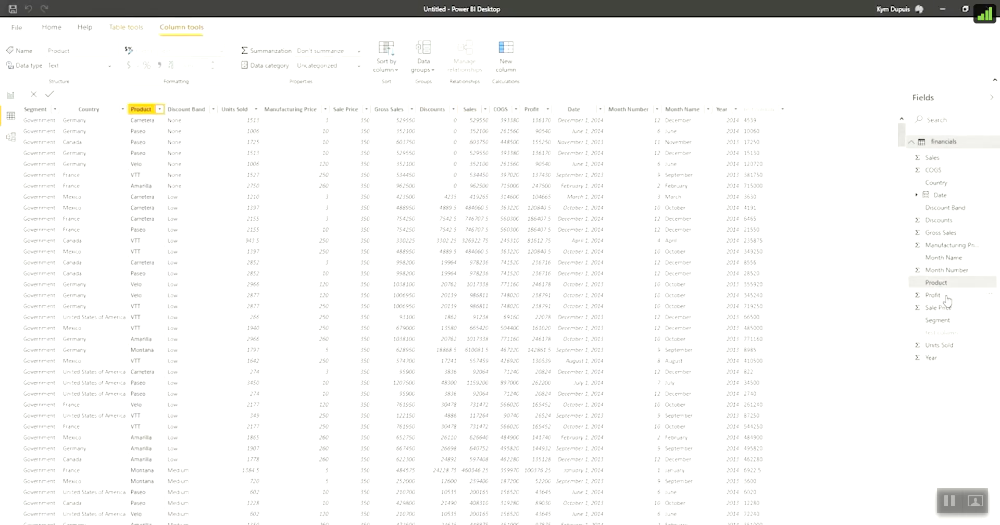
pyautogui.click(946, 296)
pyautogui.scroll(-9, 279, 263)
pyautogui.scroll(9, 279, 263)
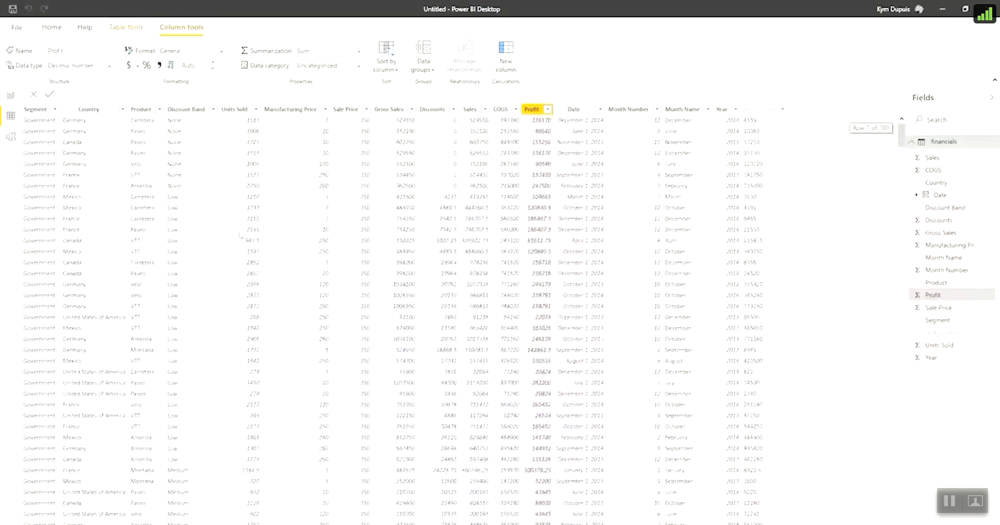
pyautogui.click(11, 137)
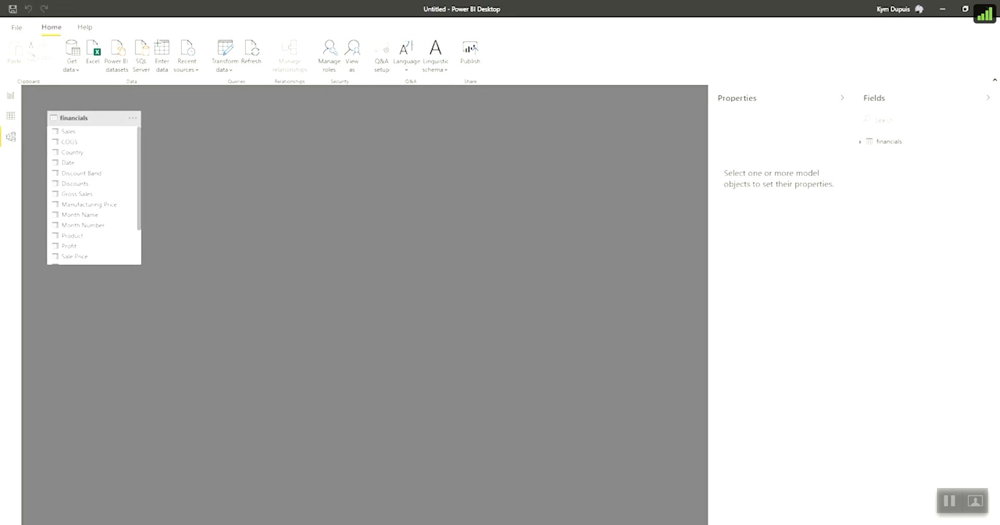
# - Create a column chart of Discounts and Profit by Product on the report page
pyautogui.click(11, 96)
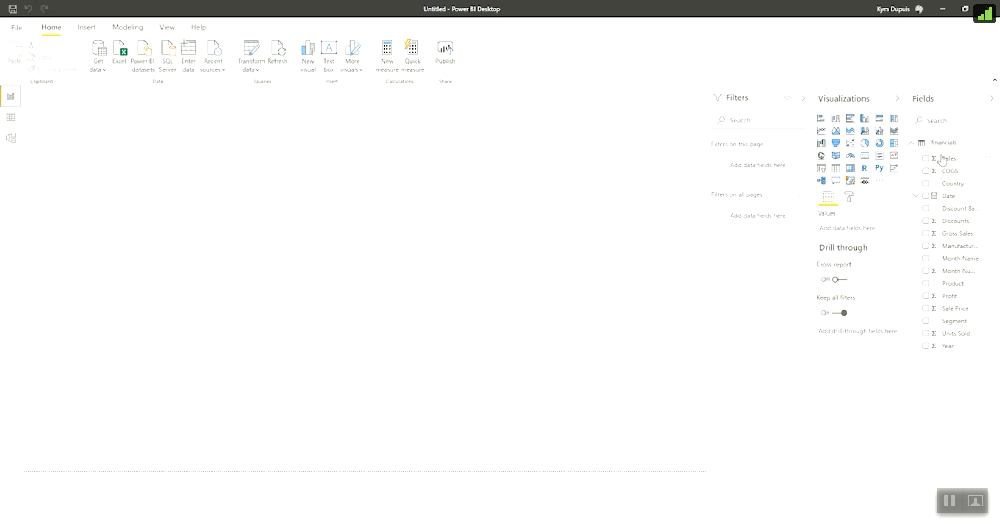
pyautogui.click(947, 224)
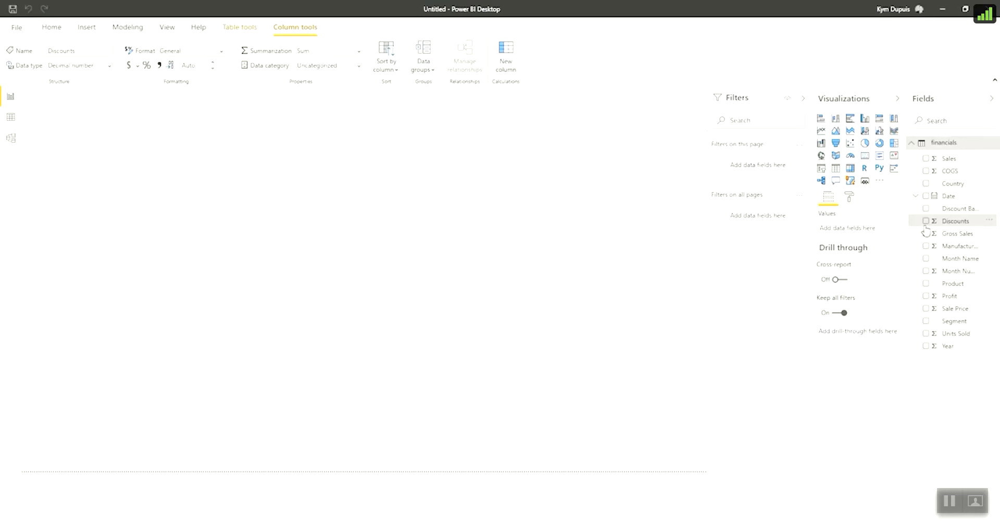
pyautogui.click(926, 221)
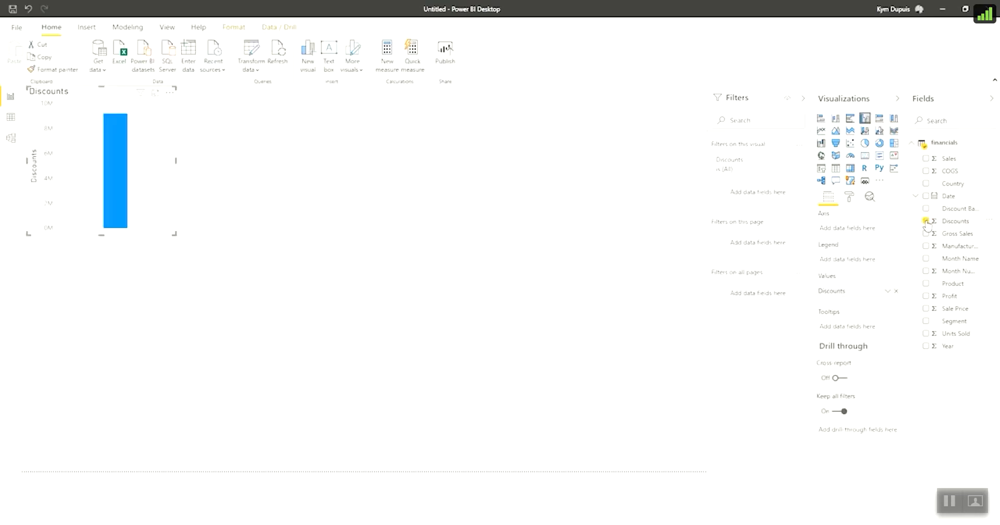
pyautogui.click(926, 284)
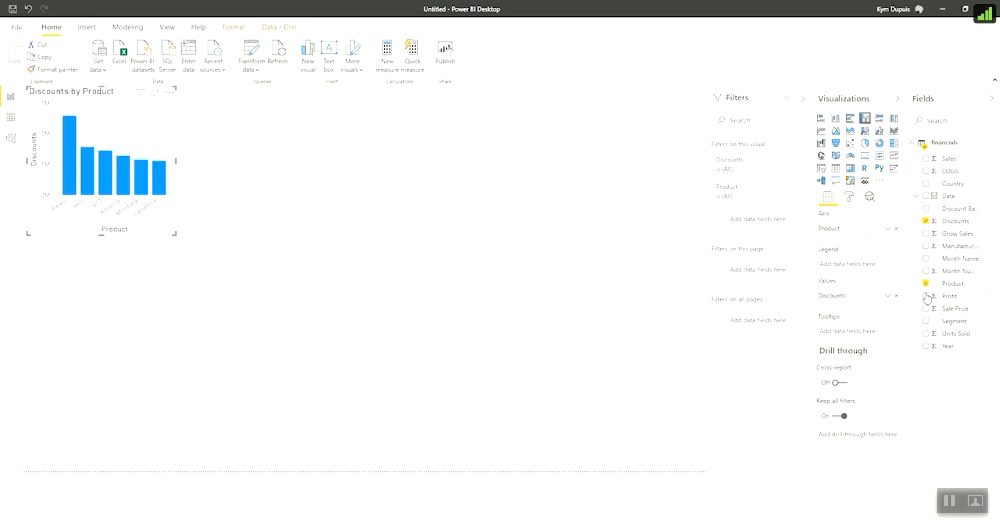
pyautogui.click(926, 296)
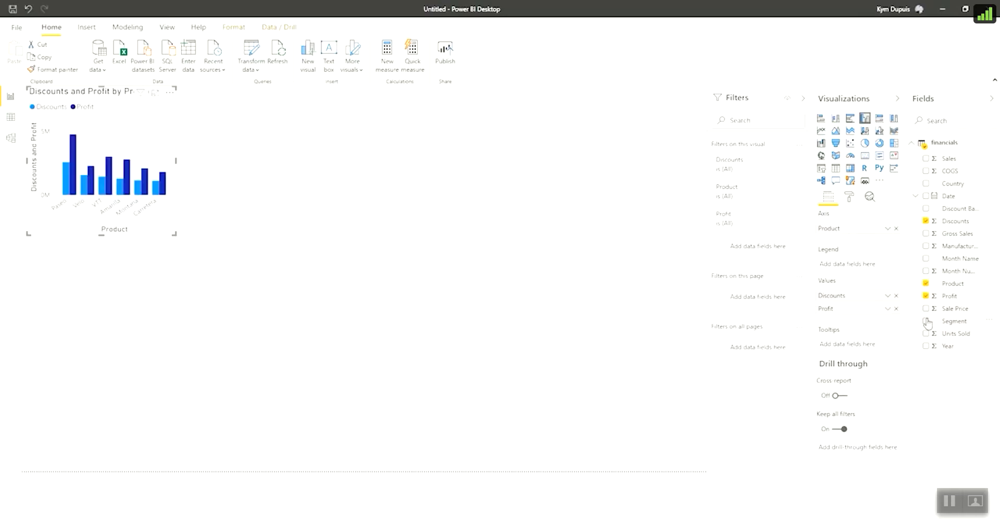
# - Add Segment and Units Sold to the Discounts and Profit chart, convert it to a key influencers visual, and enlarge it
pyautogui.click(925, 321)
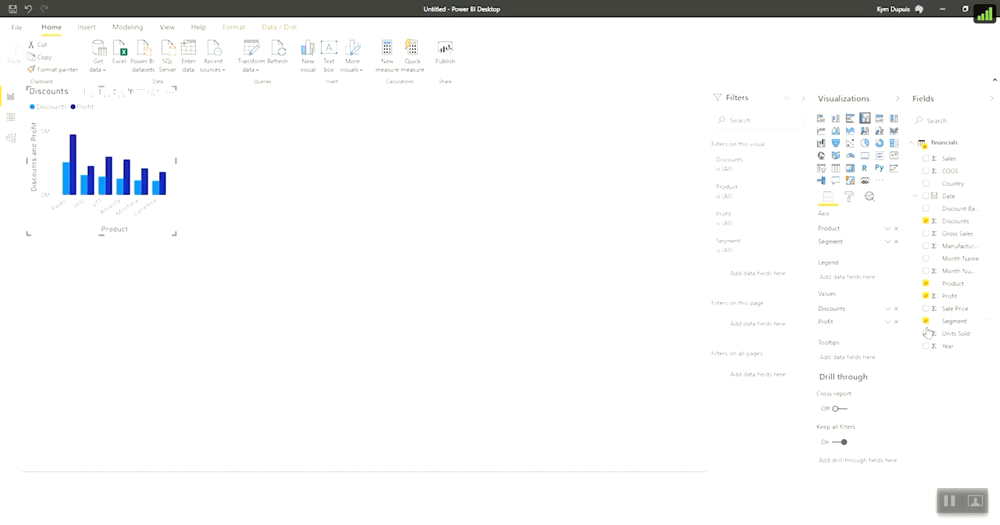
pyautogui.click(926, 334)
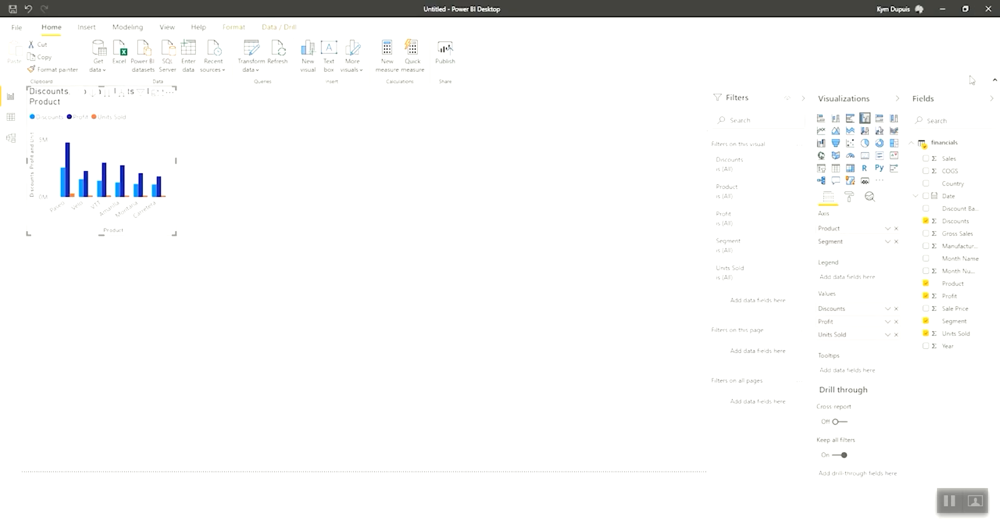
pyautogui.click(893, 169)
pyautogui.click(926, 321)
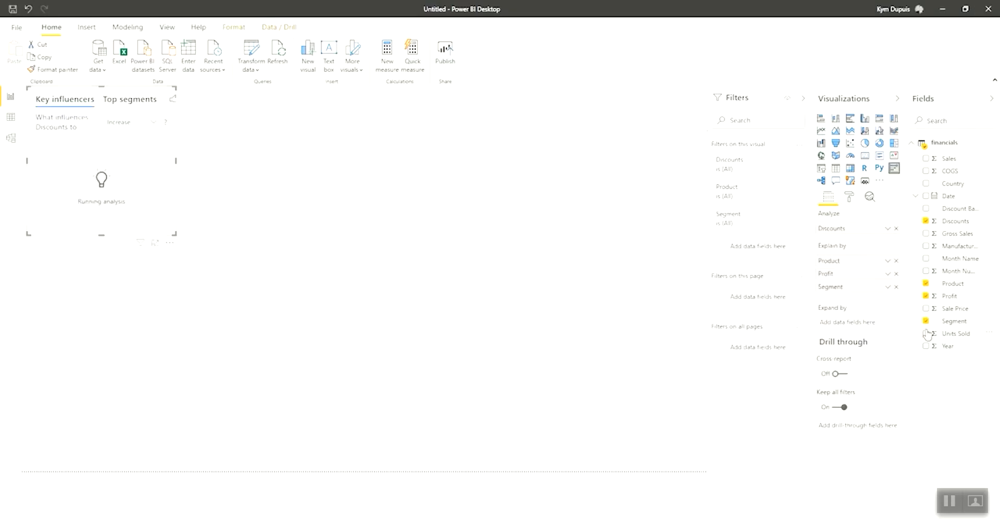
pyautogui.click(925, 333)
pyautogui.moveTo(175, 234); pyautogui.dragTo(473, 343)
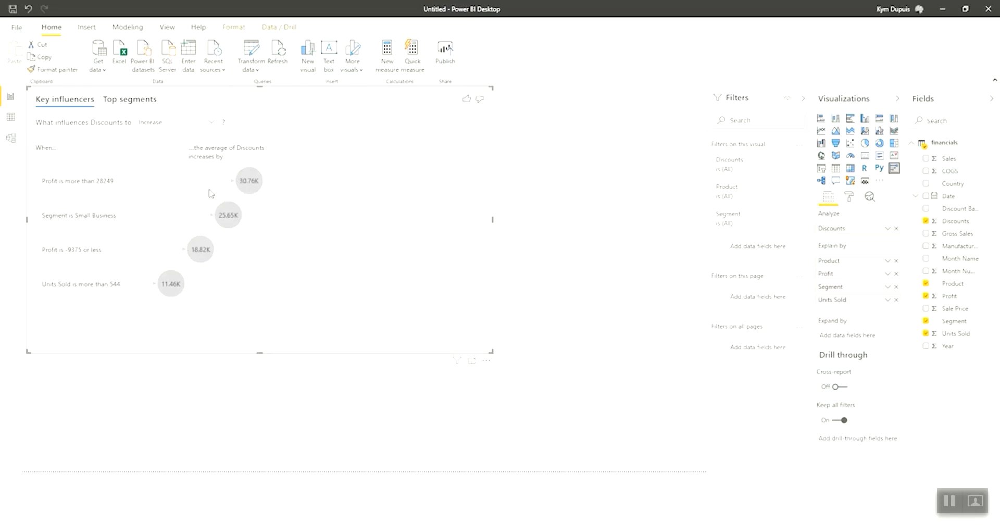
# - Examine the breakdown of each factor that increases Discounts in the key influencers visual
pyautogui.click(247, 180)
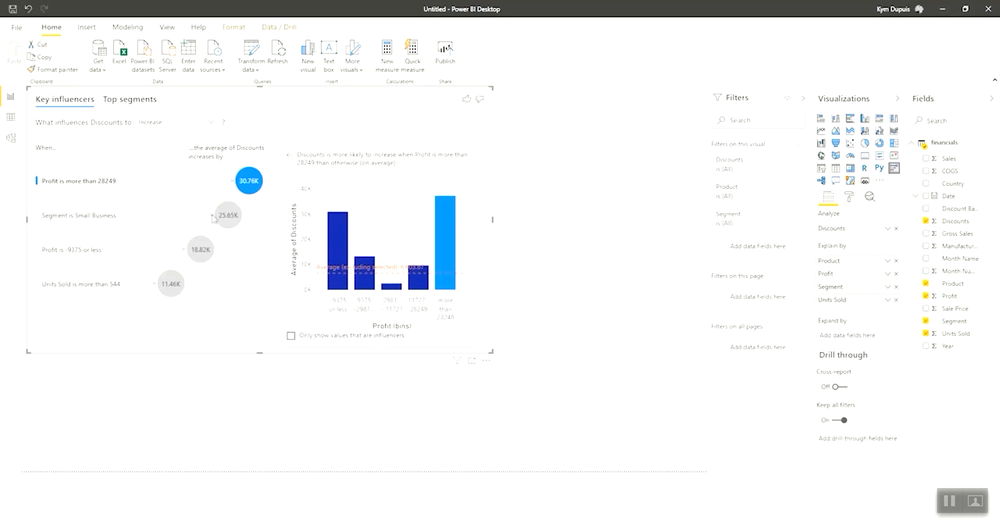
pyautogui.click(229, 219)
pyautogui.click(198, 255)
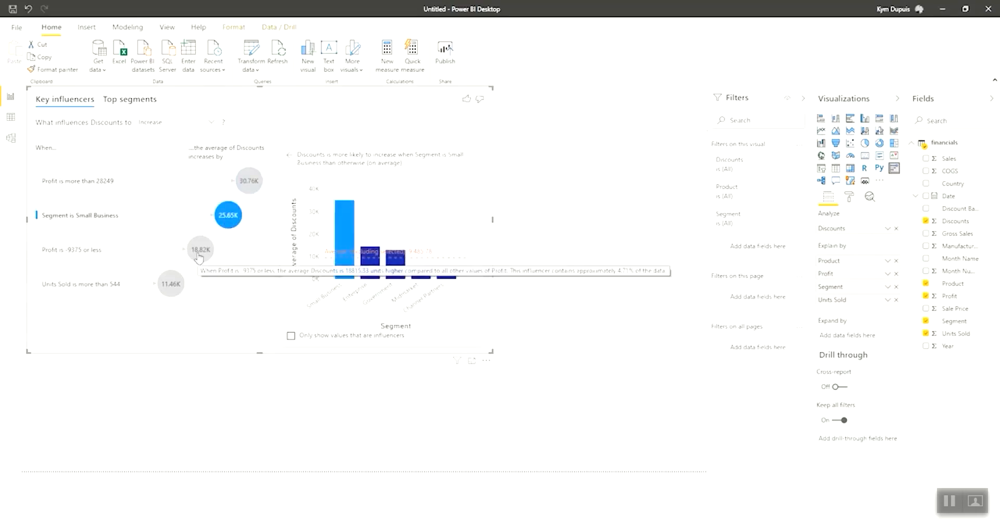
pyautogui.click(170, 282)
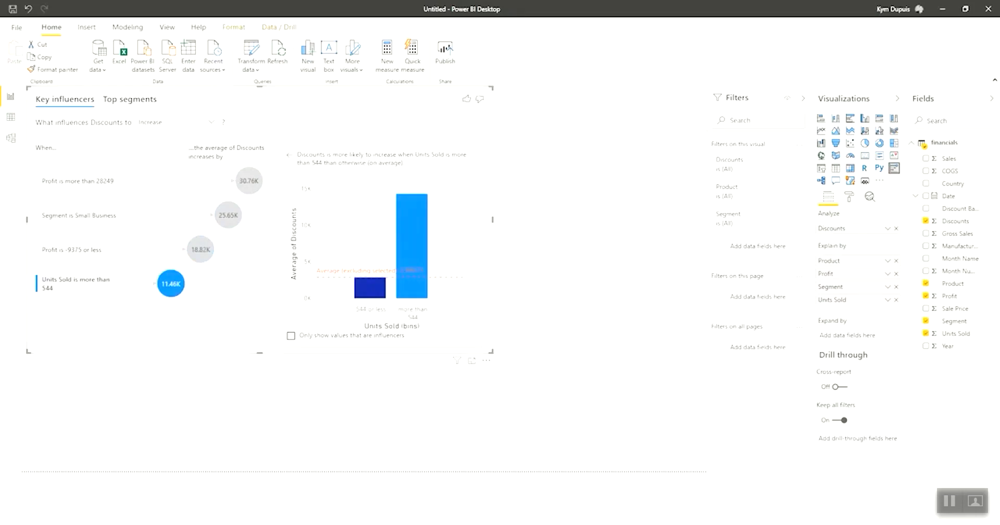
# - Add an empty line and clustered column chart, shrink the key influencers visual, and fit the chart directly beneath it at the same width
pyautogui.click(555, 167)
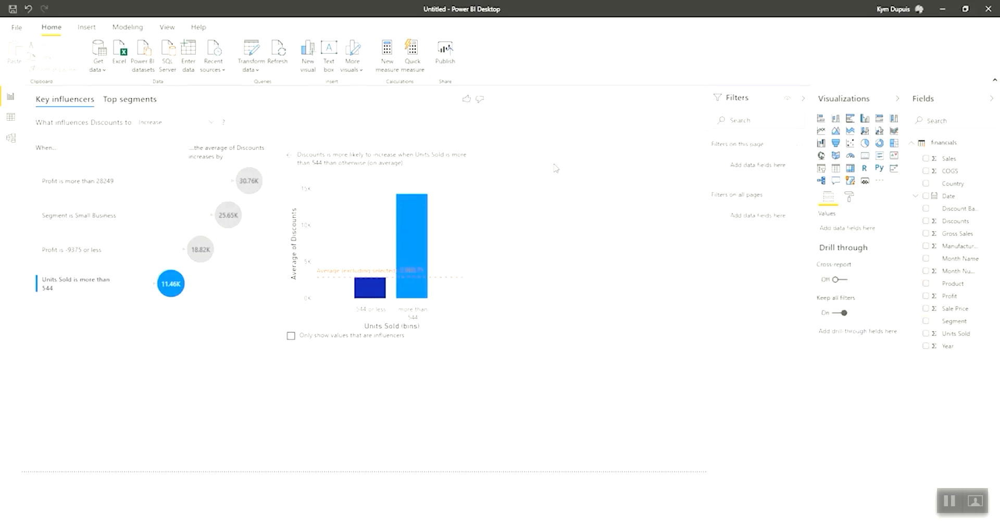
pyautogui.click(880, 131)
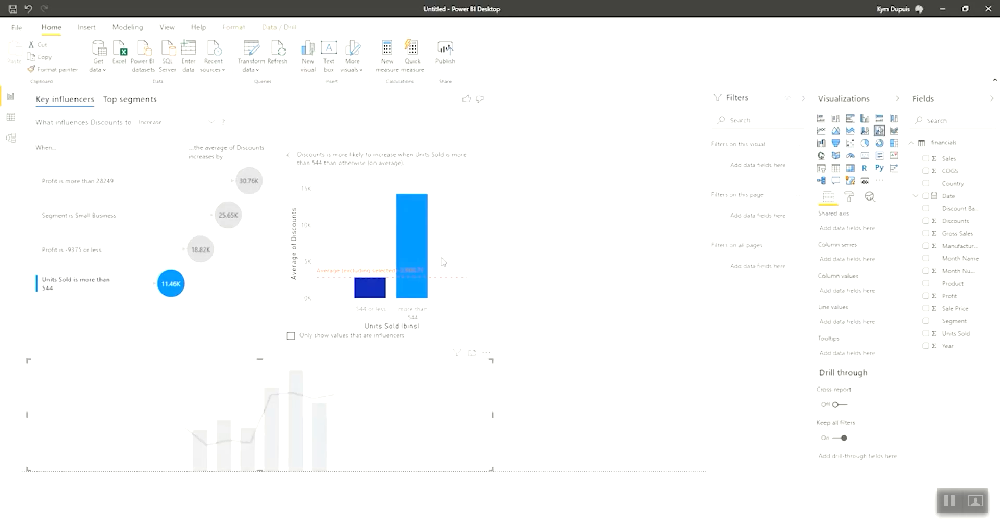
pyautogui.click(486, 334)
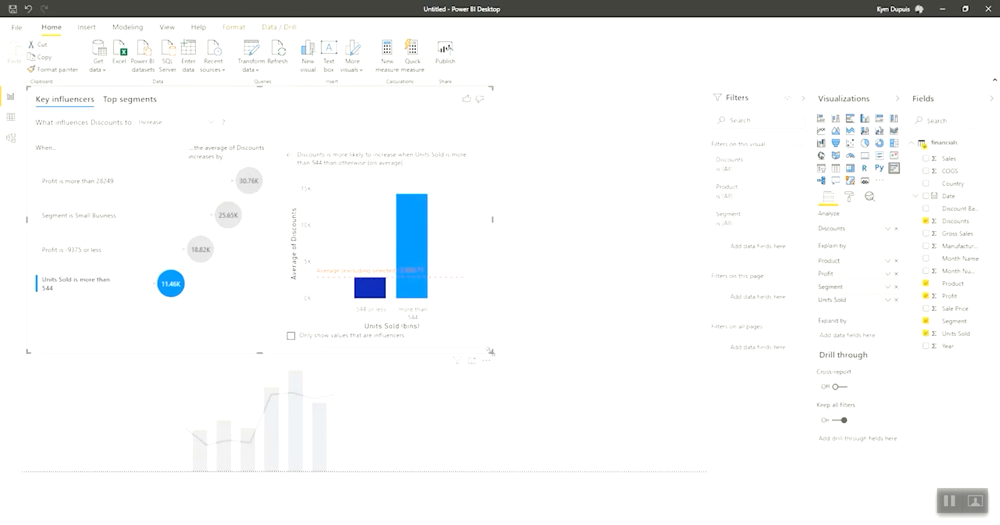
pyautogui.moveTo(489, 346); pyautogui.dragTo(409, 296)
pyautogui.click(274, 362)
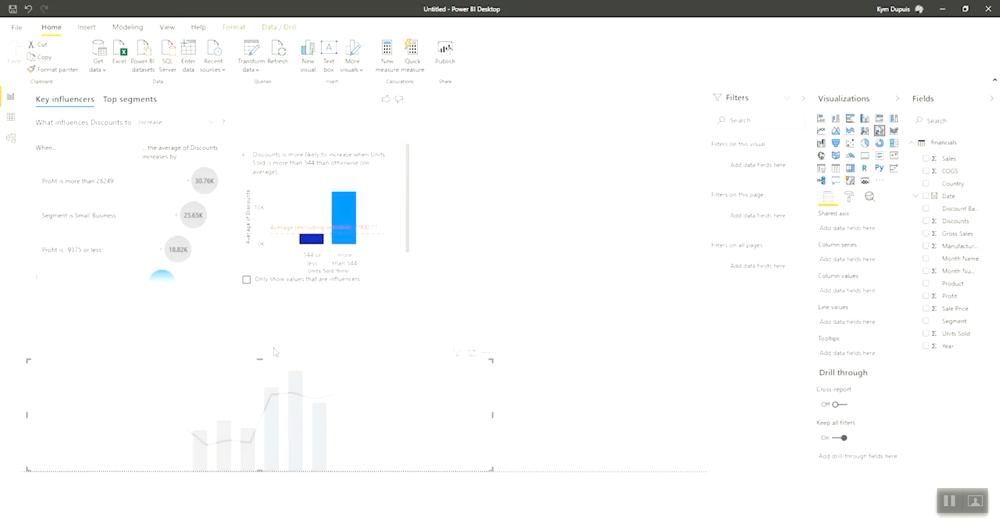
pyautogui.moveTo(272, 365); pyautogui.dragTo(274, 306)
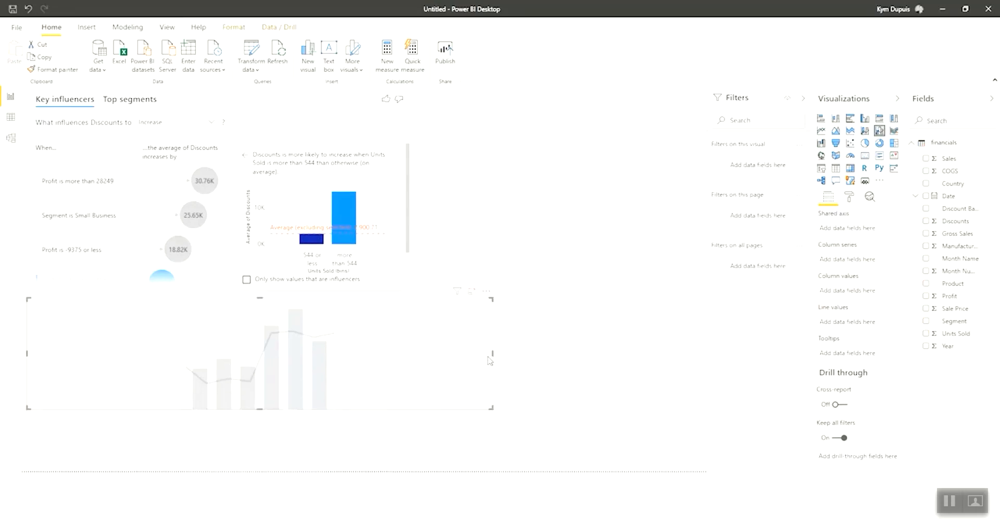
pyautogui.moveTo(494, 354); pyautogui.dragTo(404, 353)
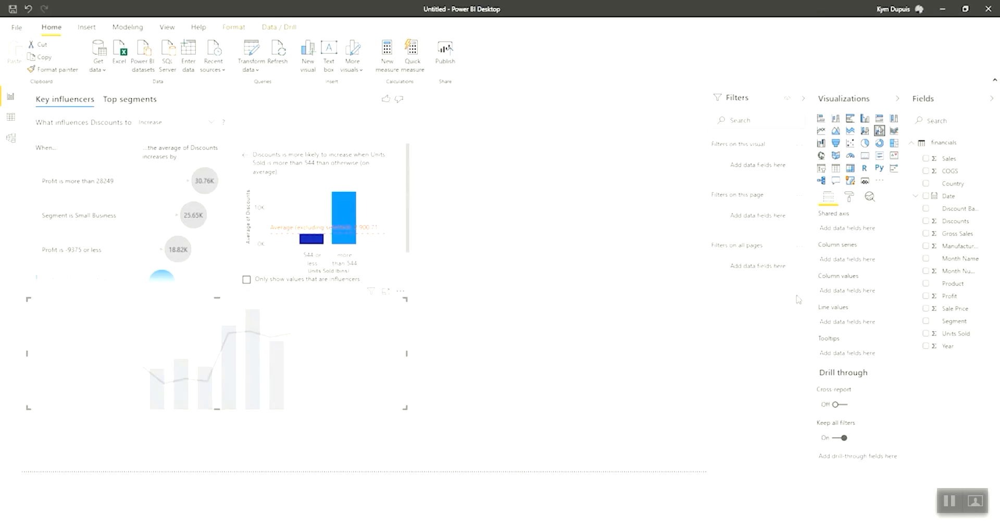
# - Plot Manufacturing Price and Sale Price as columns and Profit as a line by Product, and extend the chart to the page's lower edge
pyautogui.click(925, 246)
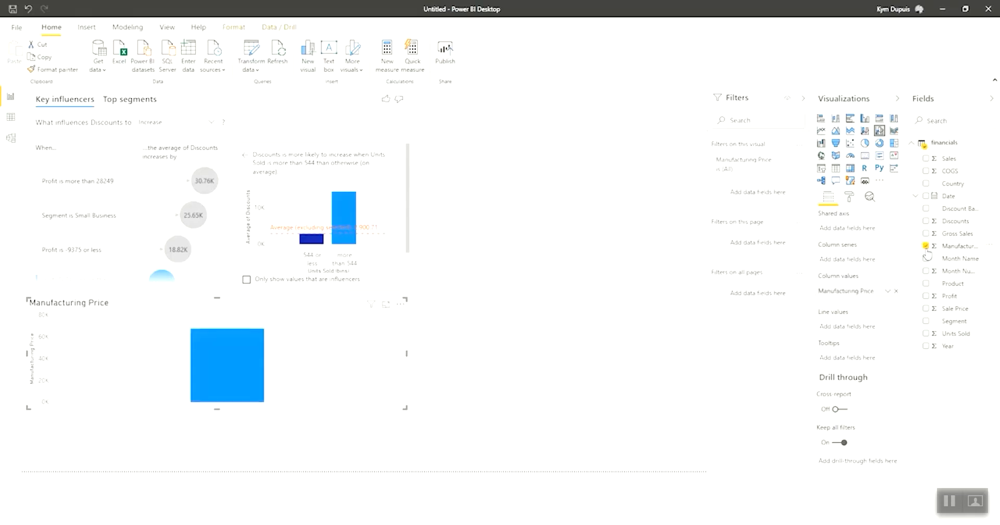
pyautogui.click(926, 283)
pyautogui.click(924, 300)
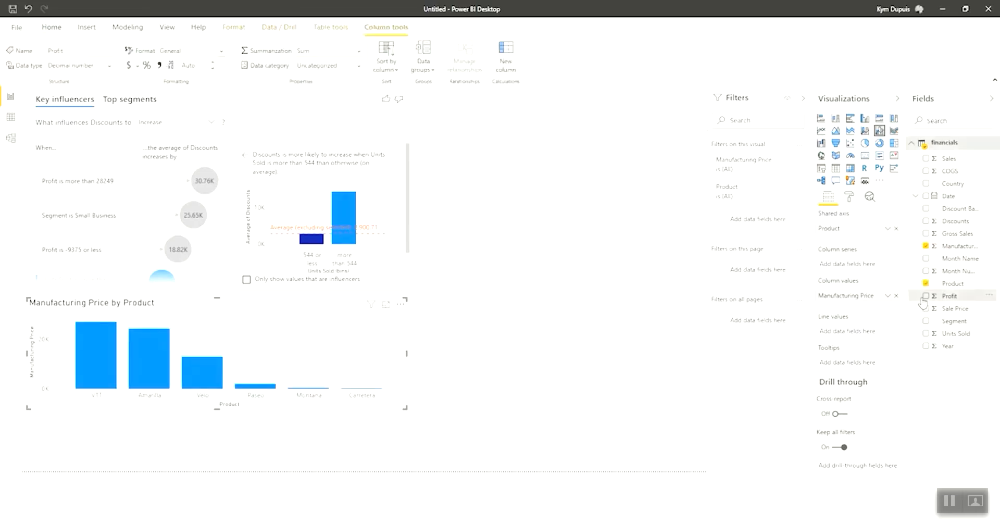
pyautogui.click(925, 296)
pyautogui.click(926, 309)
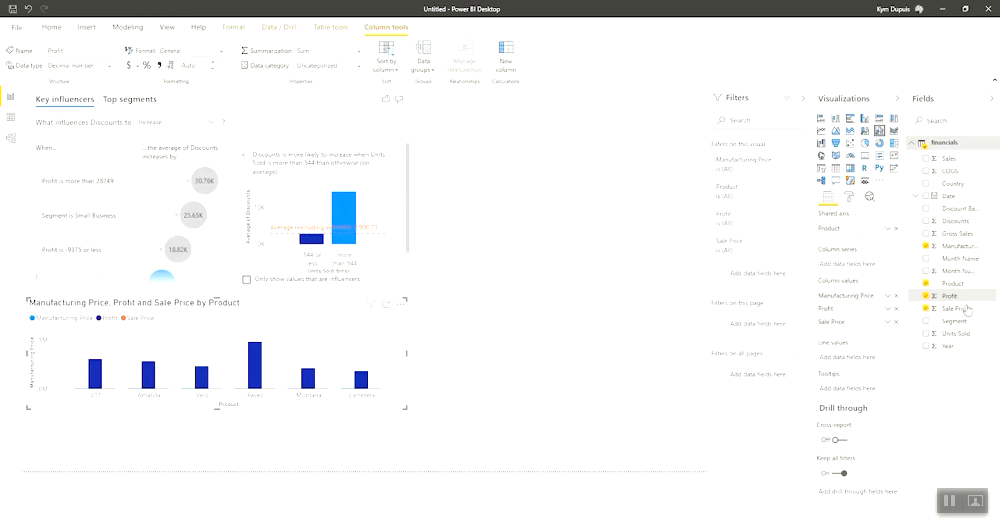
pyautogui.moveTo(940, 298); pyautogui.dragTo(839, 368)
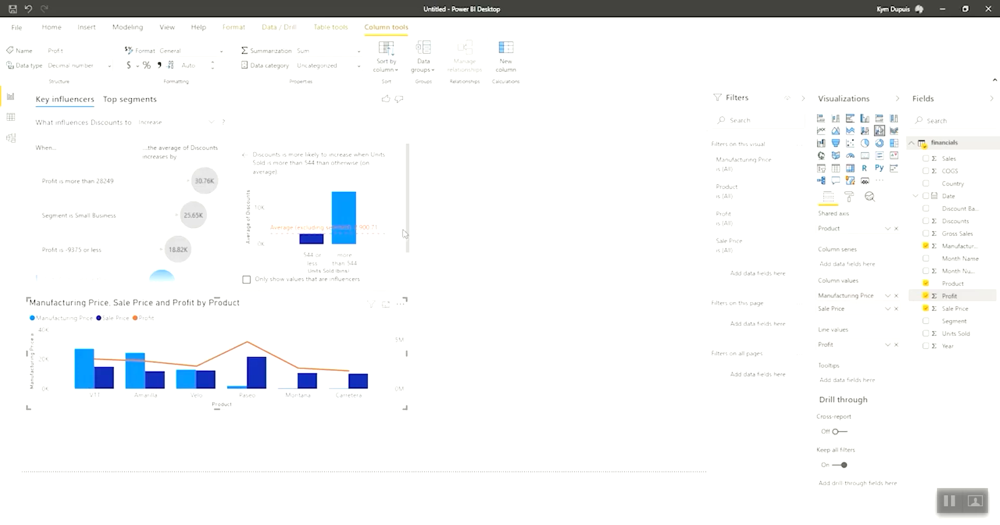
pyautogui.moveTo(216, 409); pyautogui.dragTo(220, 472)
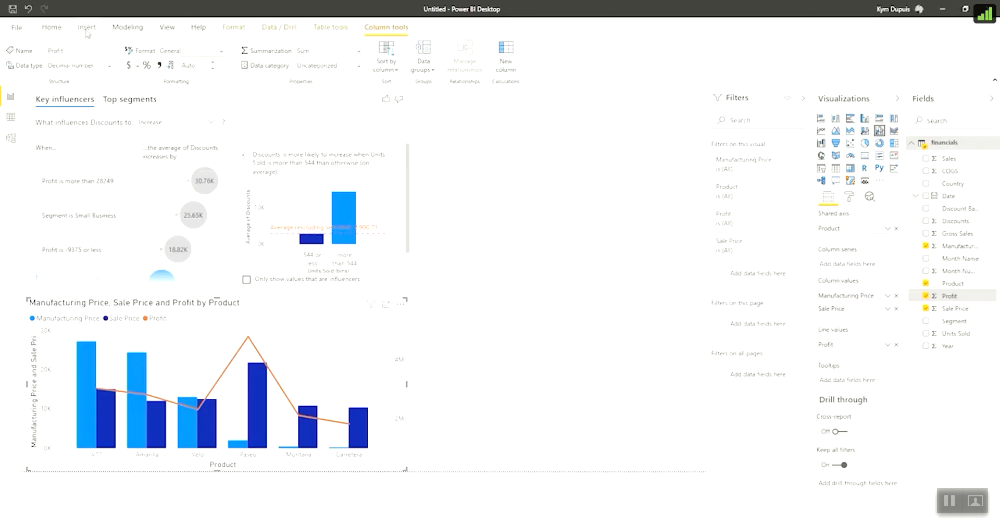
# - Publish the report to My workspace, saving it as PBI TEST in the 01 AAA POWER PLATFORM folder
pyautogui.click(15, 28)
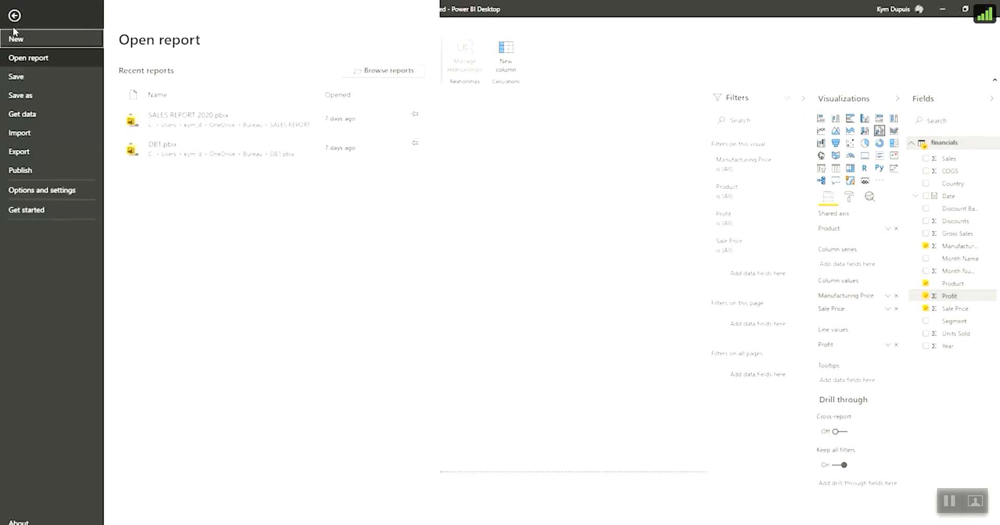
pyautogui.click(27, 170)
pyautogui.click(186, 82)
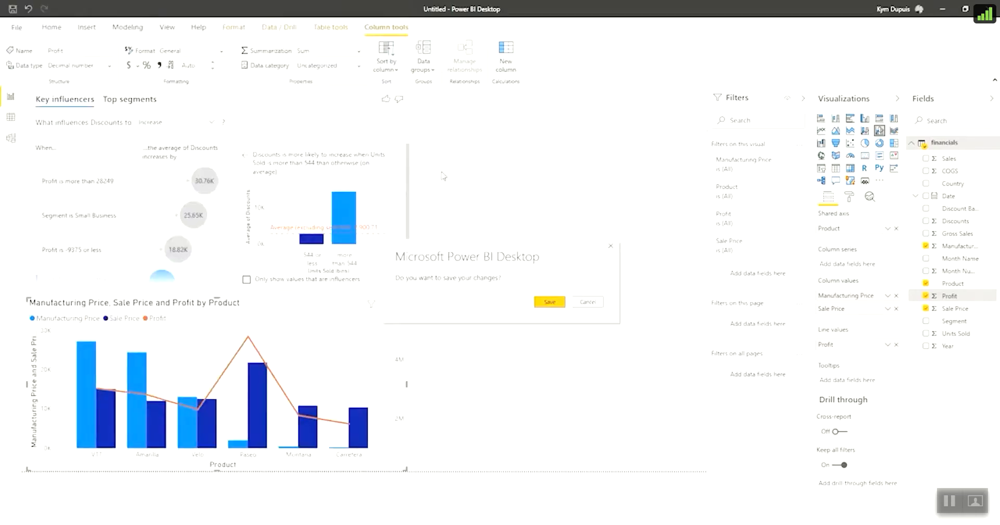
pyautogui.click(552, 303)
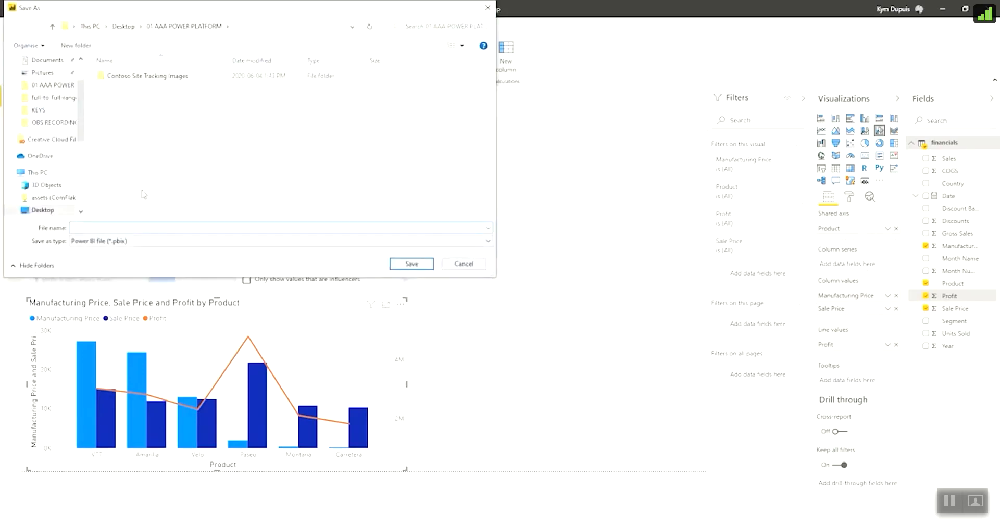
pyautogui.click(134, 241)
pyautogui.click(134, 241)
pyautogui.write('PBI TEST')
pyautogui.click(427, 263)
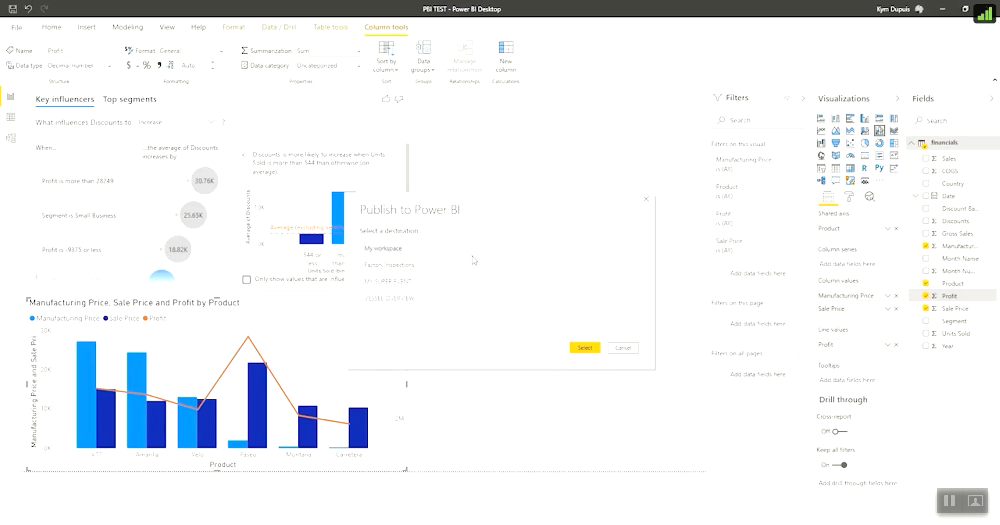
pyautogui.click(585, 348)
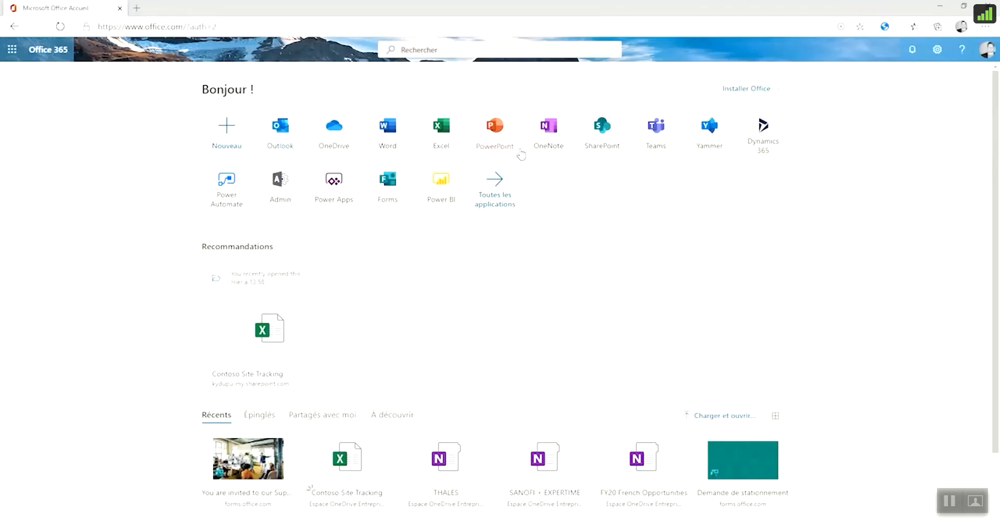
# - In Power BI's web service, pin the PBI TEST report's Manufacturing Price, Sale Price and Profit chart to the Retail Analysis Sample dashboard and open that dashboard
pyautogui.click(447, 194)
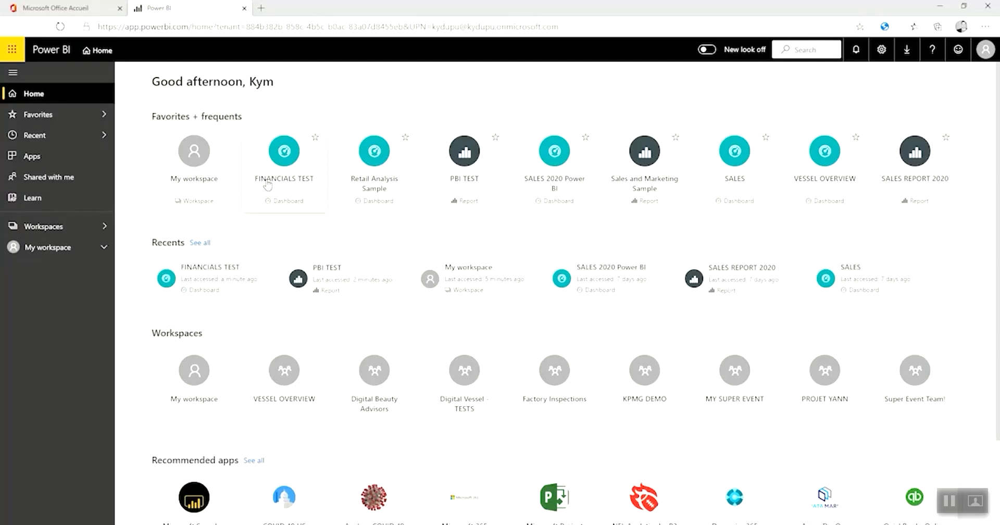
pyautogui.click(331, 284)
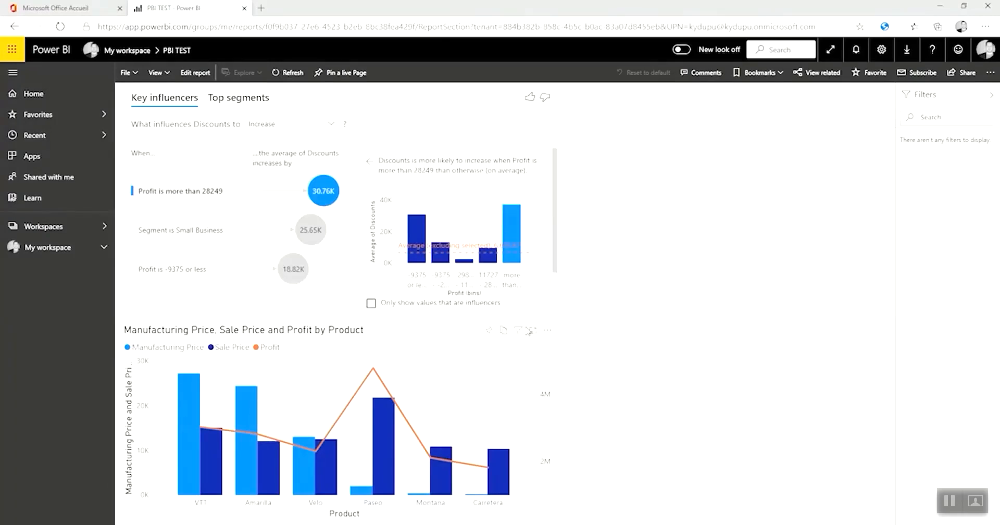
pyautogui.click(488, 331)
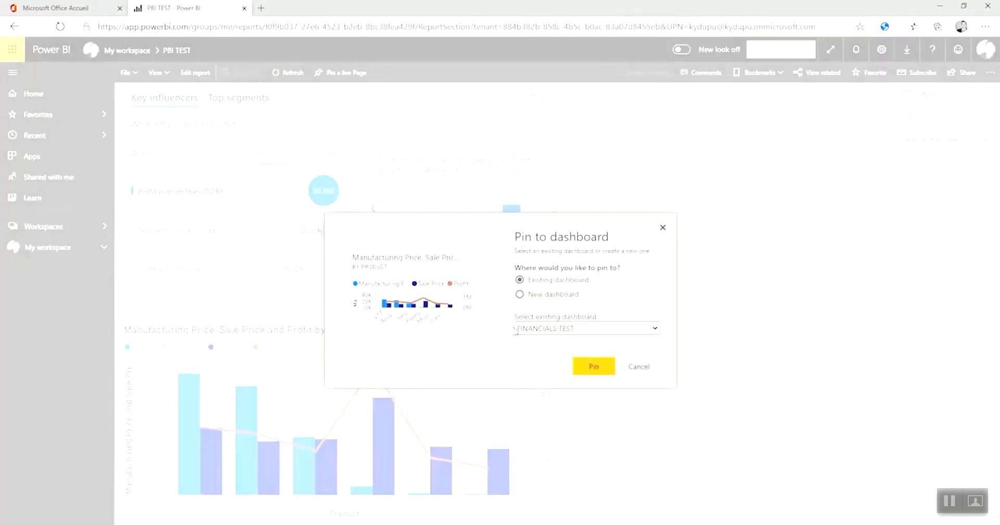
pyautogui.click(553, 330)
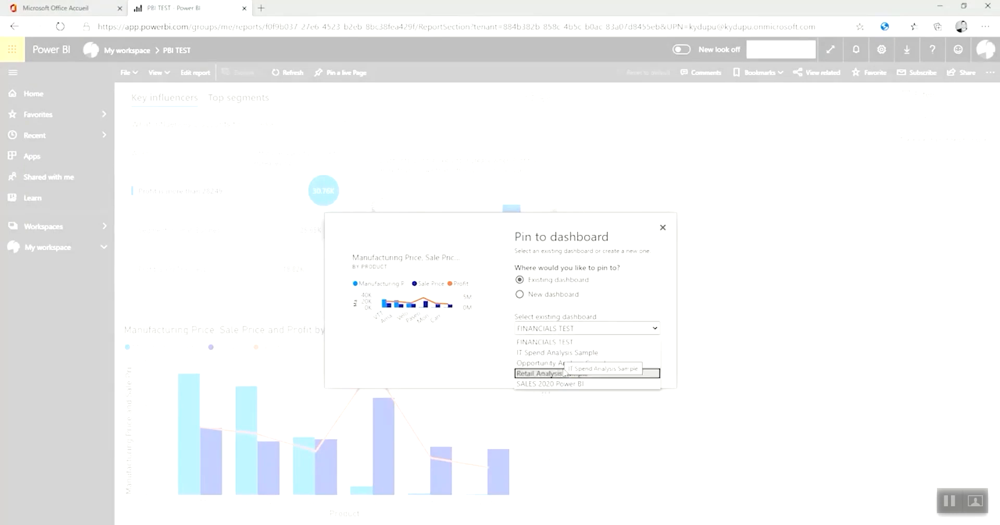
pyautogui.click(561, 372)
pyautogui.click(593, 367)
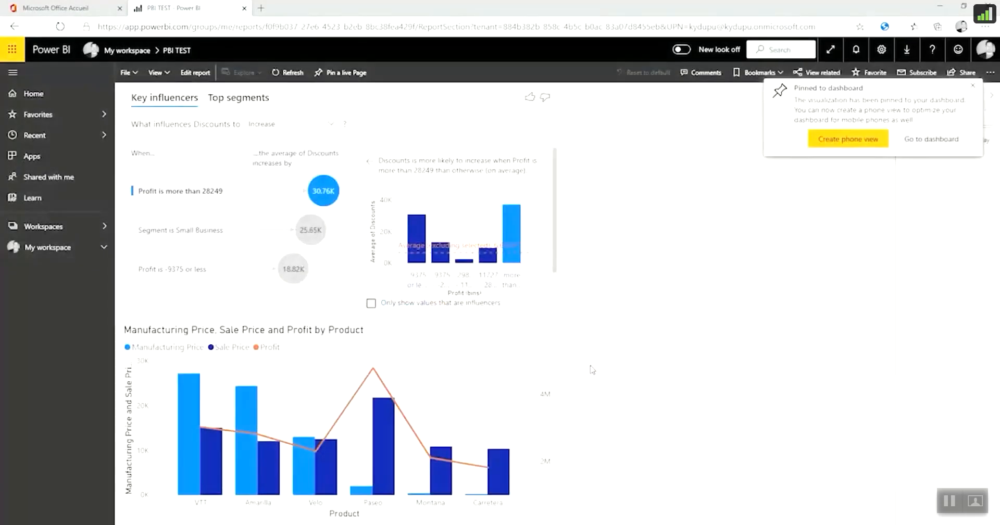
pyautogui.click(947, 143)
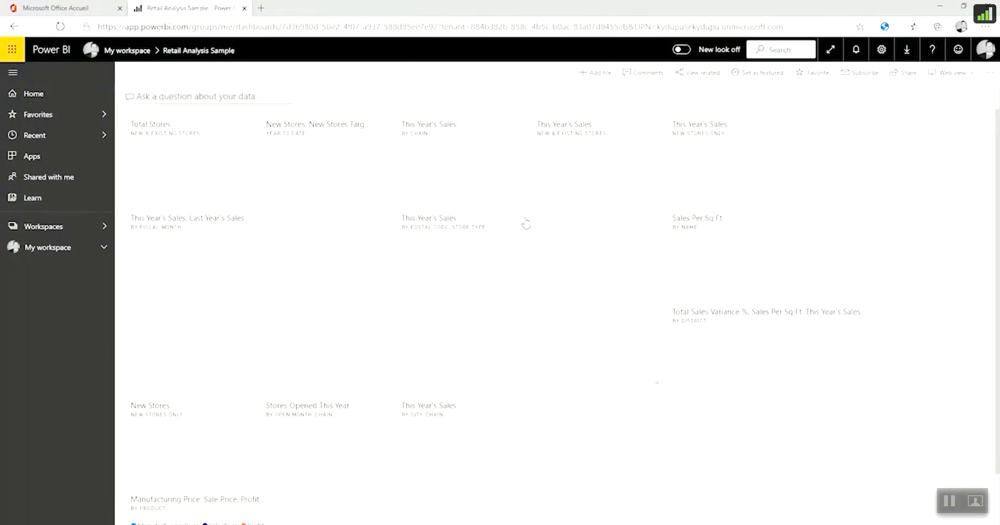